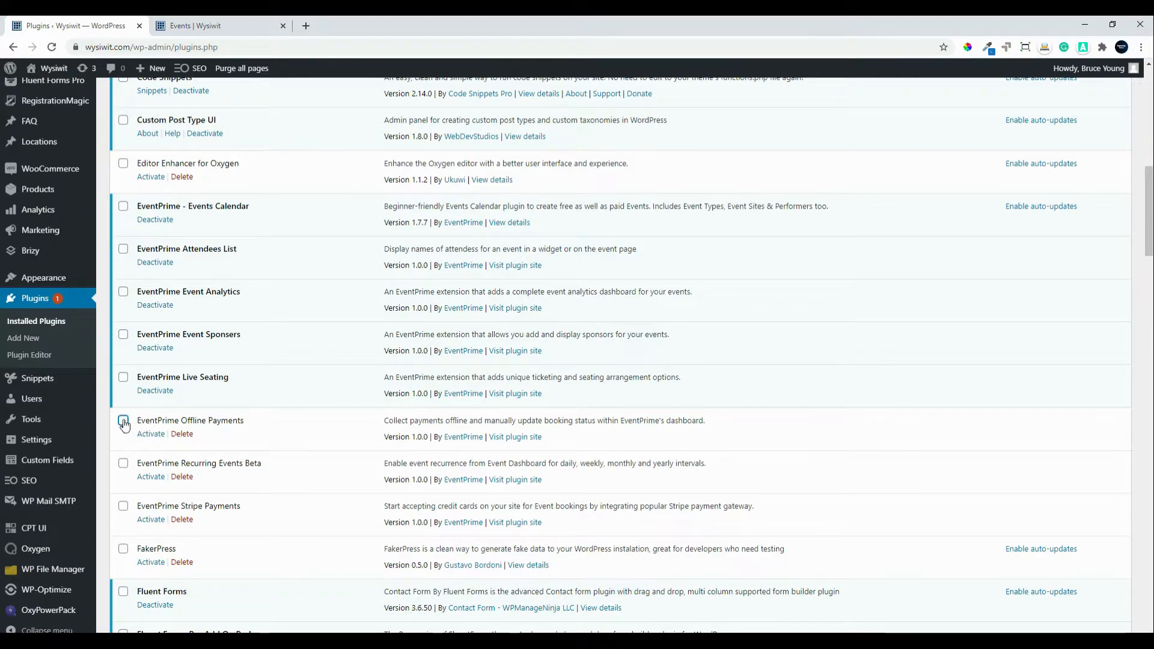
Step: Bulk-activate the EventPrime Offline Payments and EventPrime Stripe Payments plugins
click(123, 422)
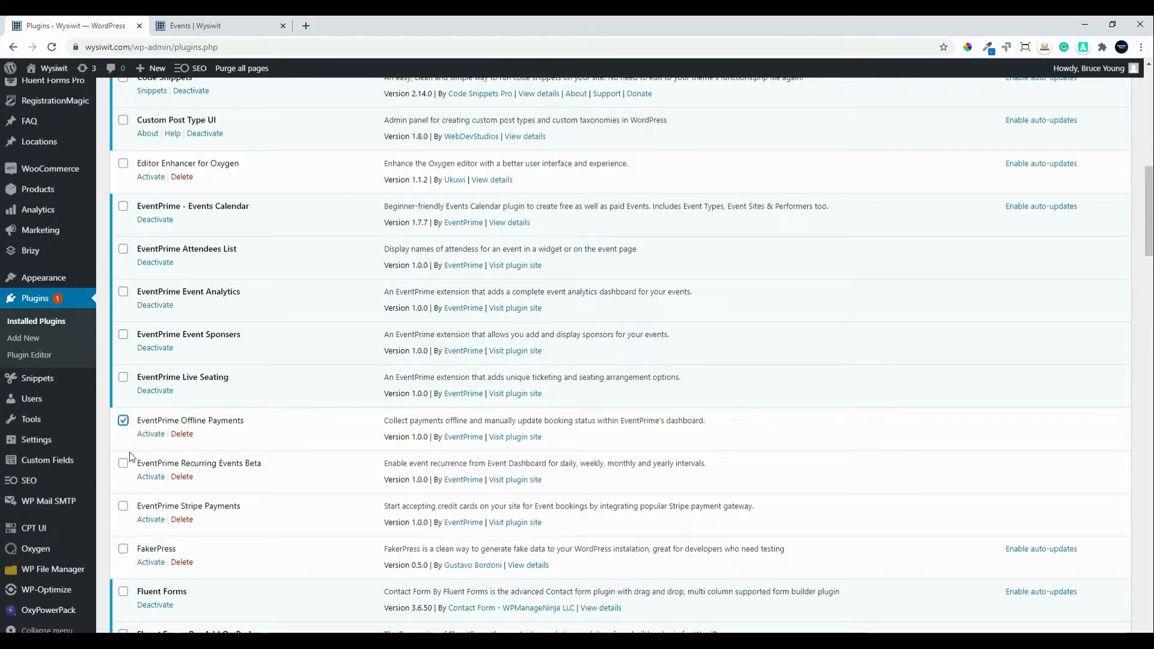
click(124, 508)
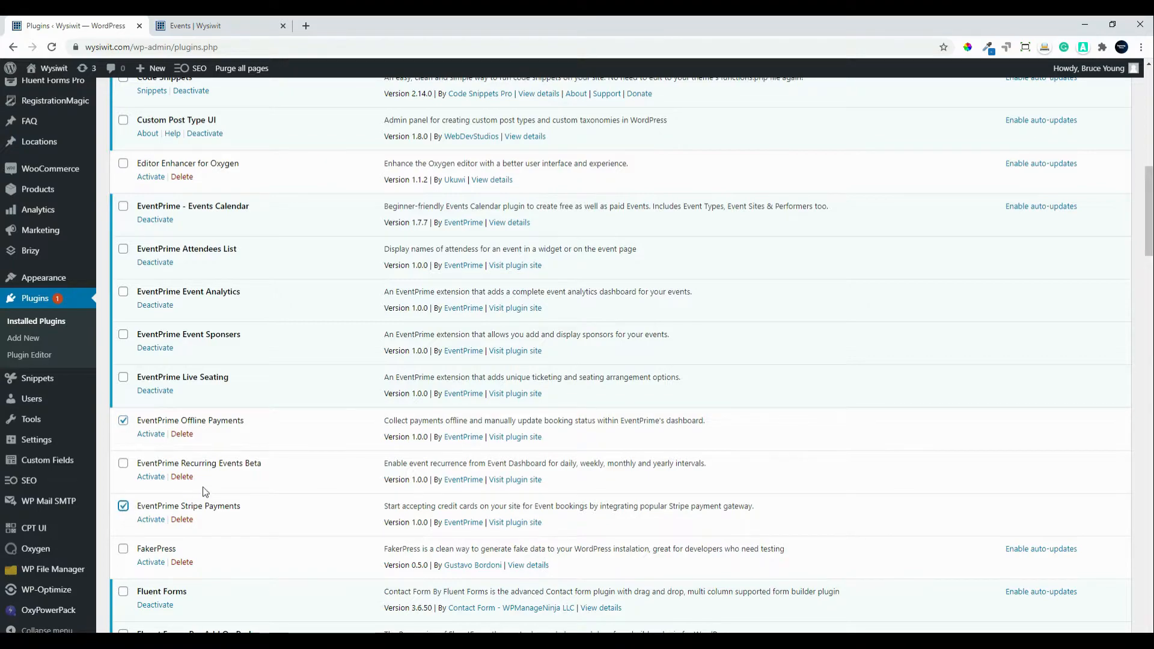
scroll(205, 492, down, 1)
scroll(204, 490, up, 12)
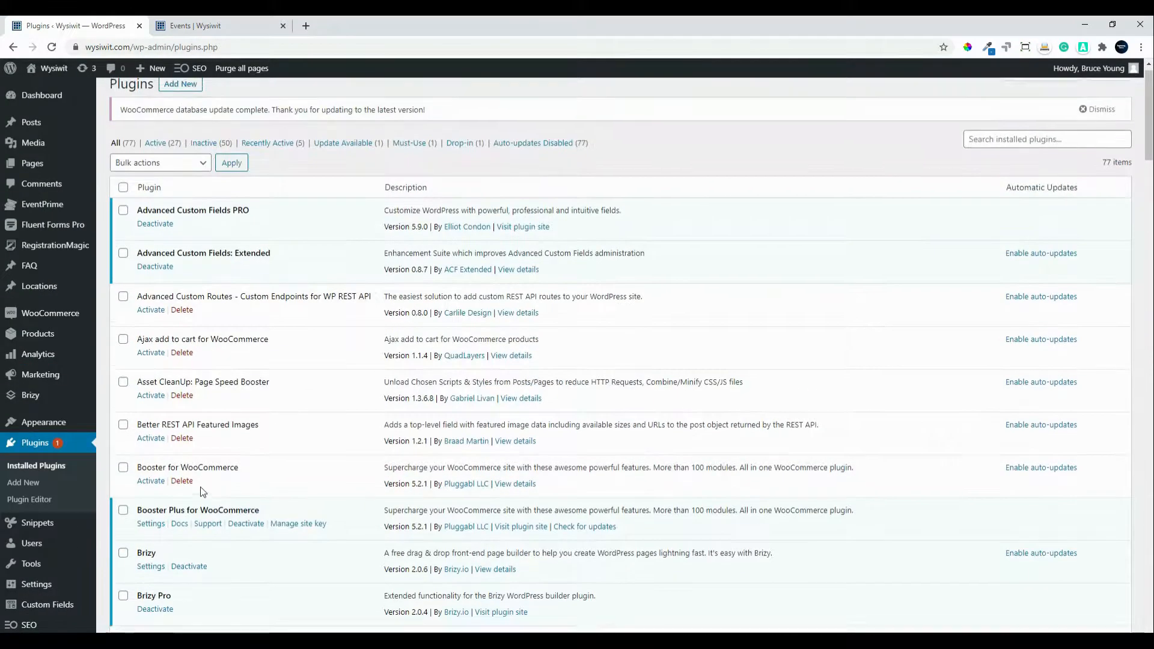
click(191, 179)
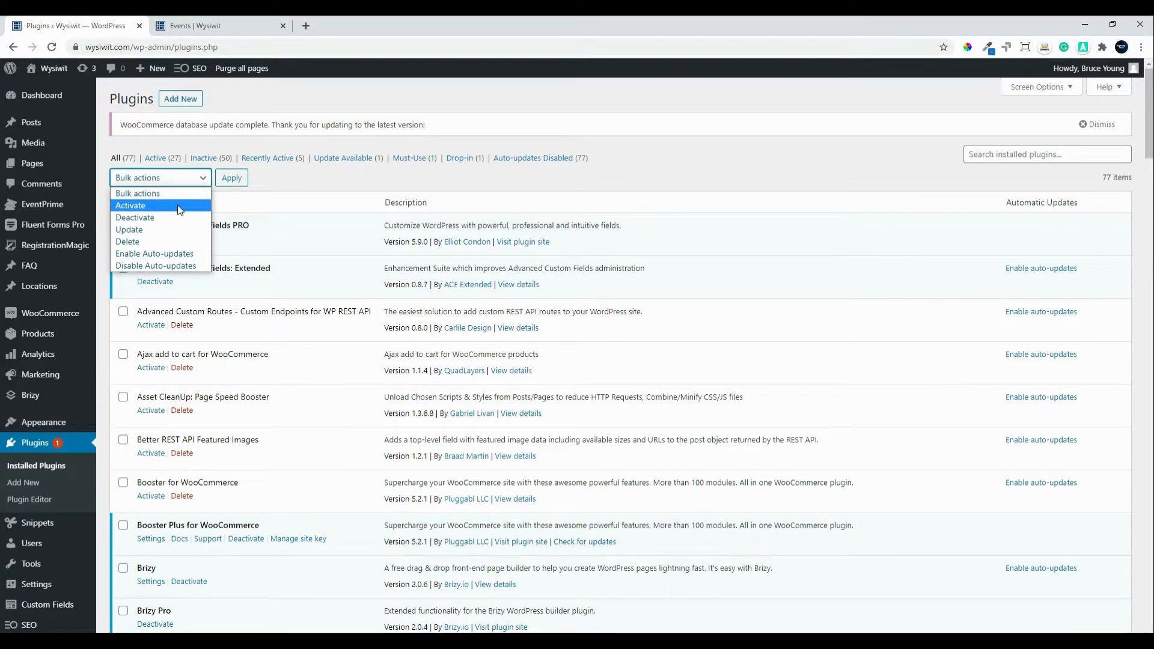
click(179, 206)
click(233, 179)
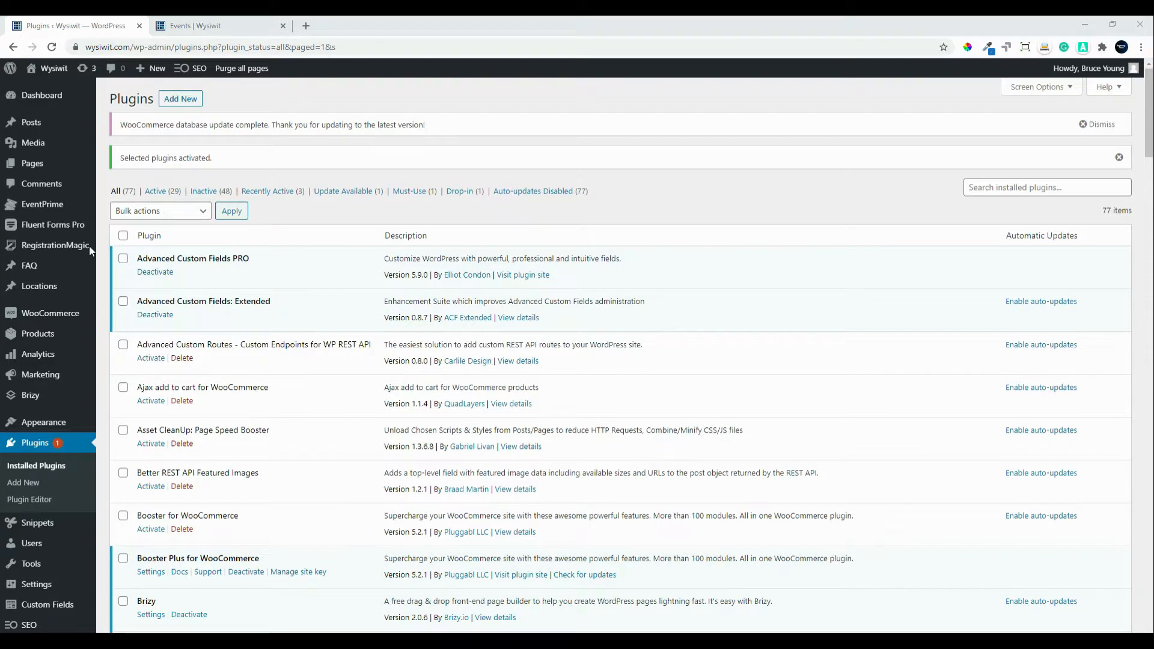
Step: Move the EventPrime calendar to September 2020 and open Demo Event's dashboard
click(40, 207)
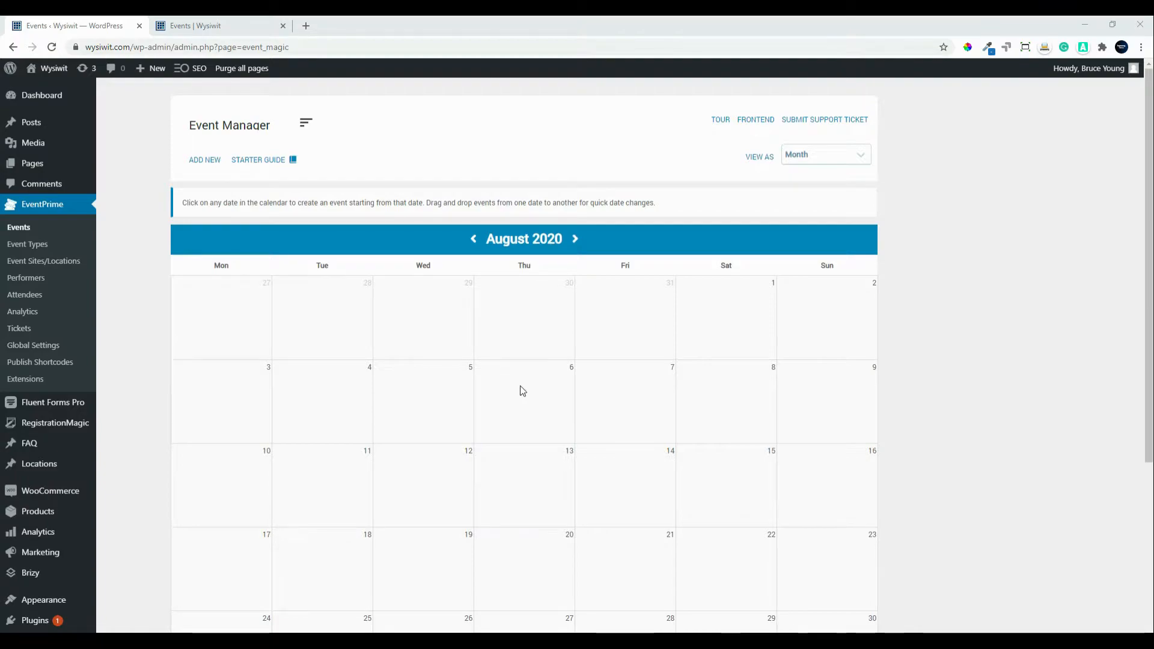
click(577, 240)
mouse_move(506, 305)
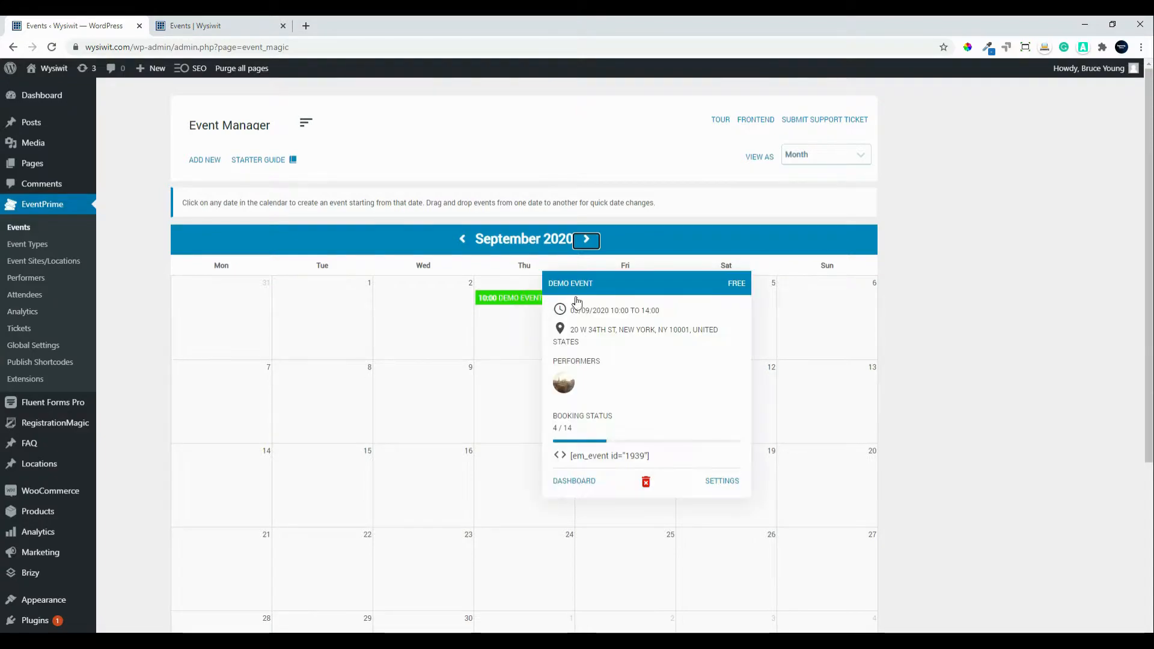
click(571, 484)
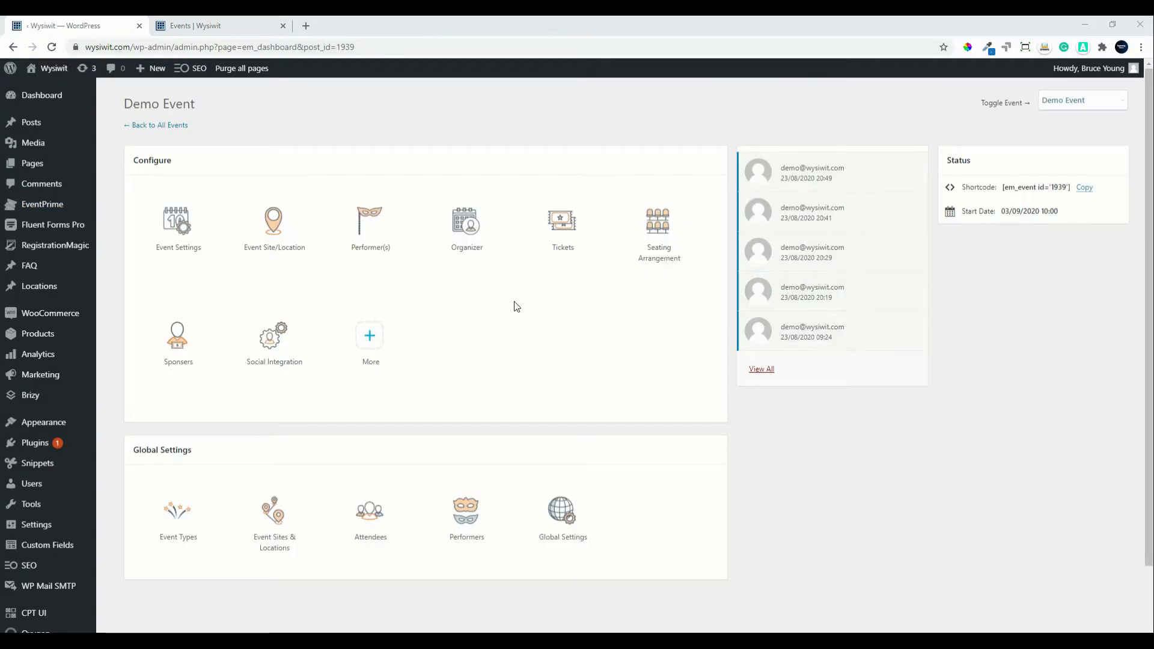
Step: Change Demo Event's Booking Price from 0 to 20 in Event Settings and save
click(172, 227)
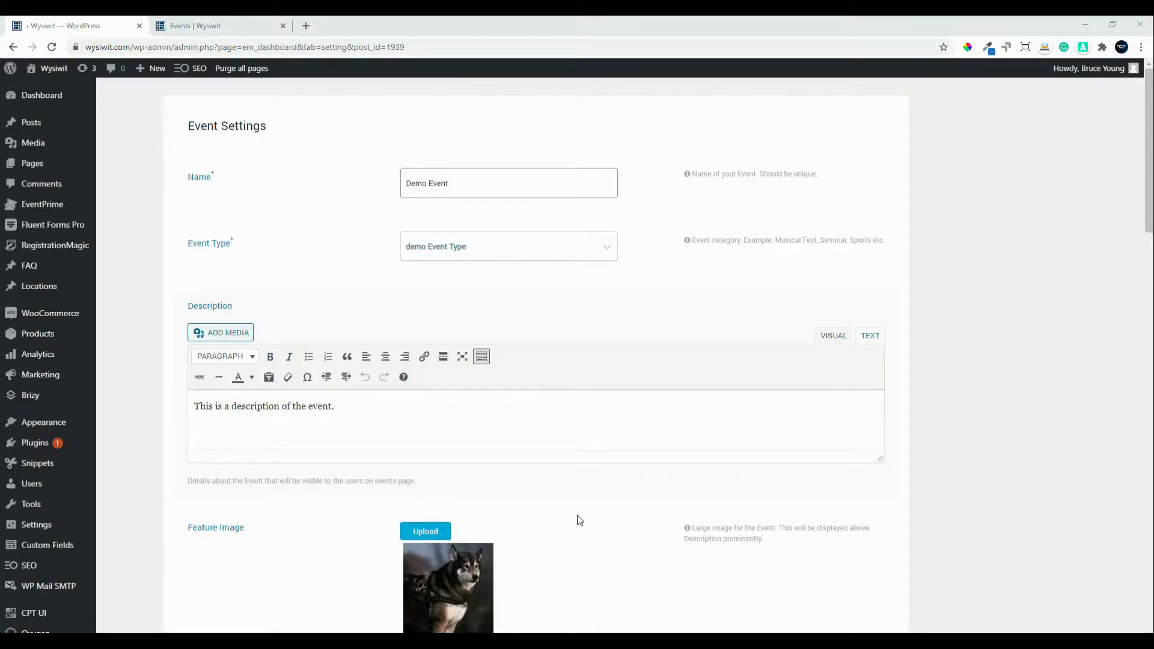
scroll(579, 520, down, 9)
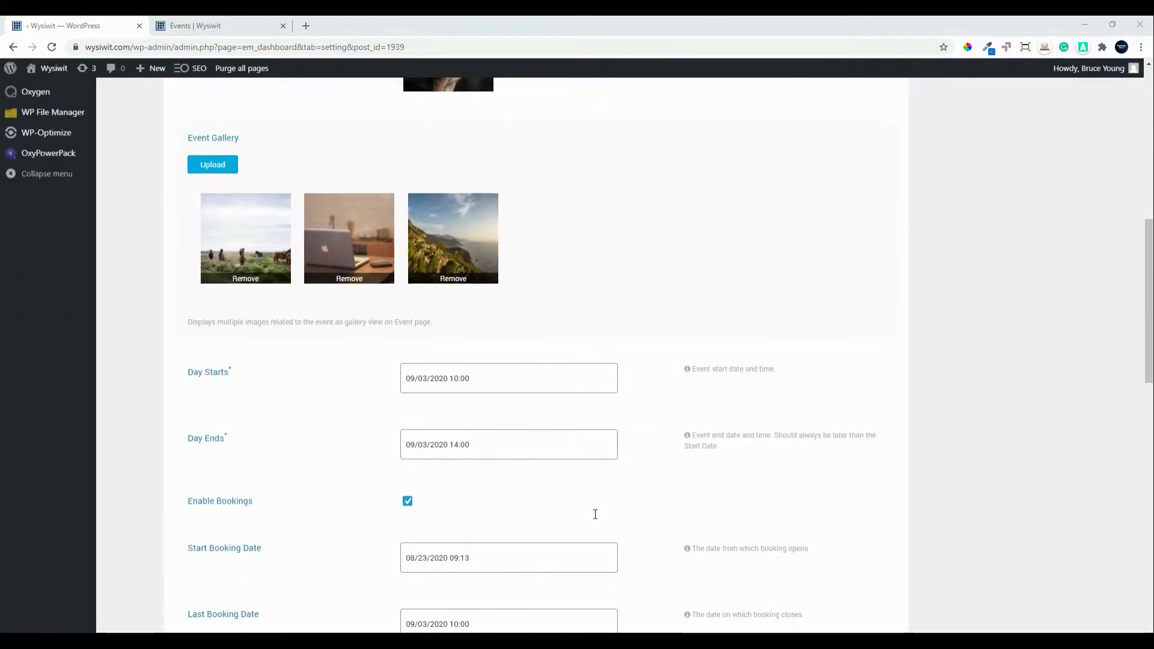
scroll(595, 514, down, 1)
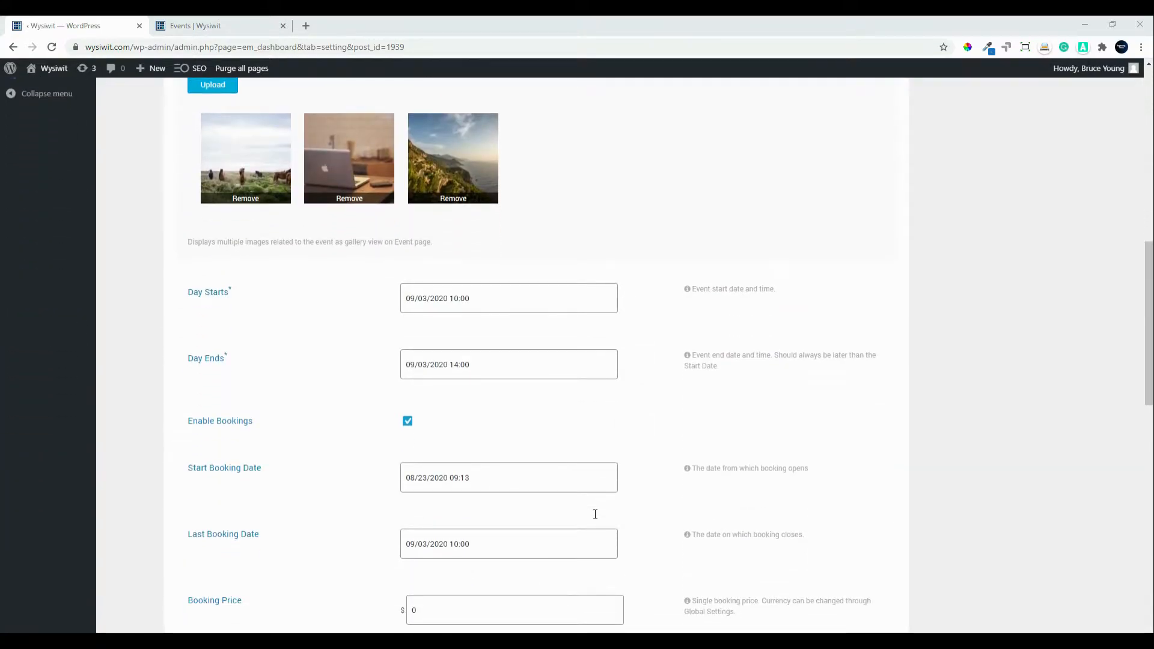
scroll(342, 606, down, 2)
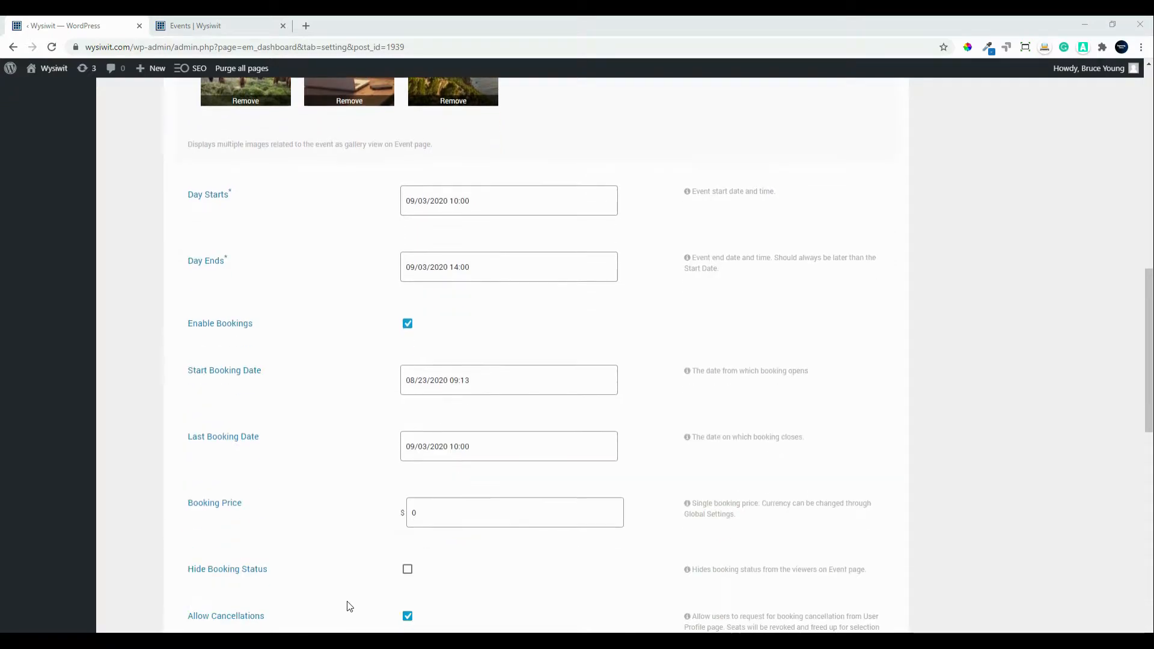
drag(420, 468, 400, 469)
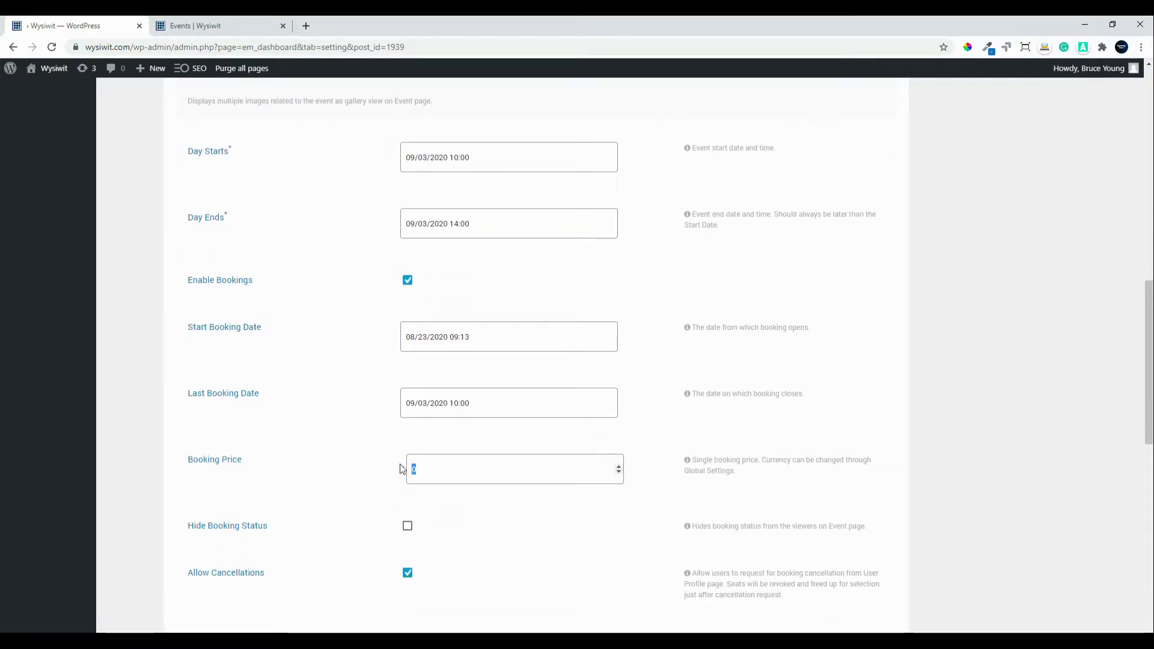
text(20)
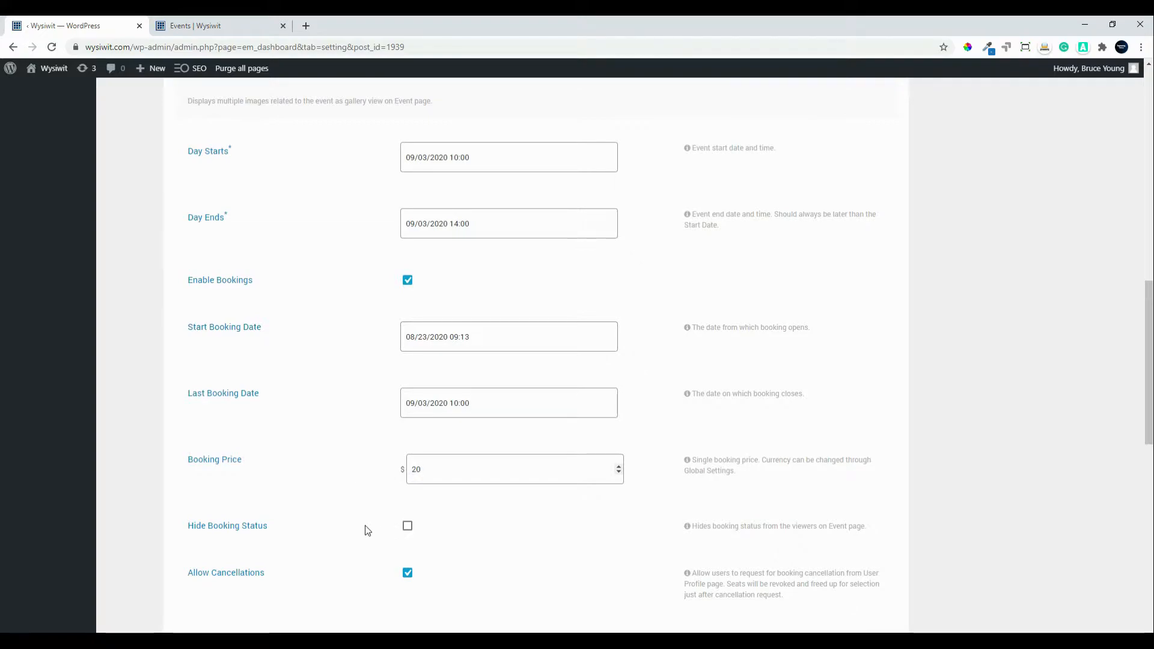
scroll(366, 526, down, 4)
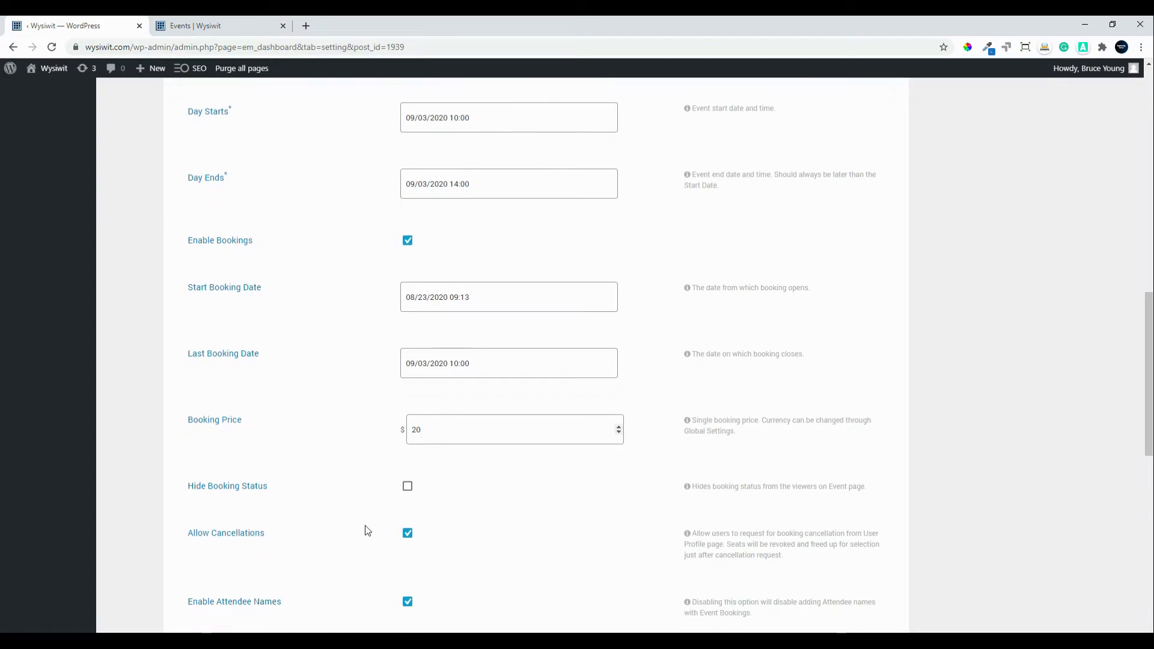
scroll(366, 525, down, 5)
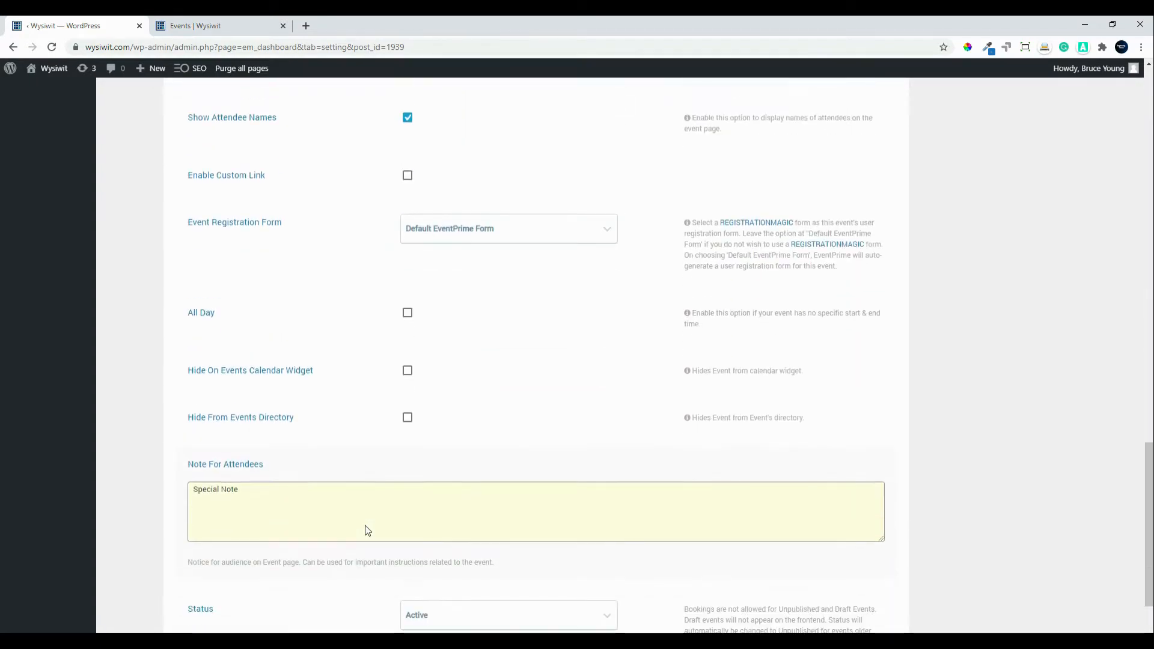
scroll(365, 526, down, 2)
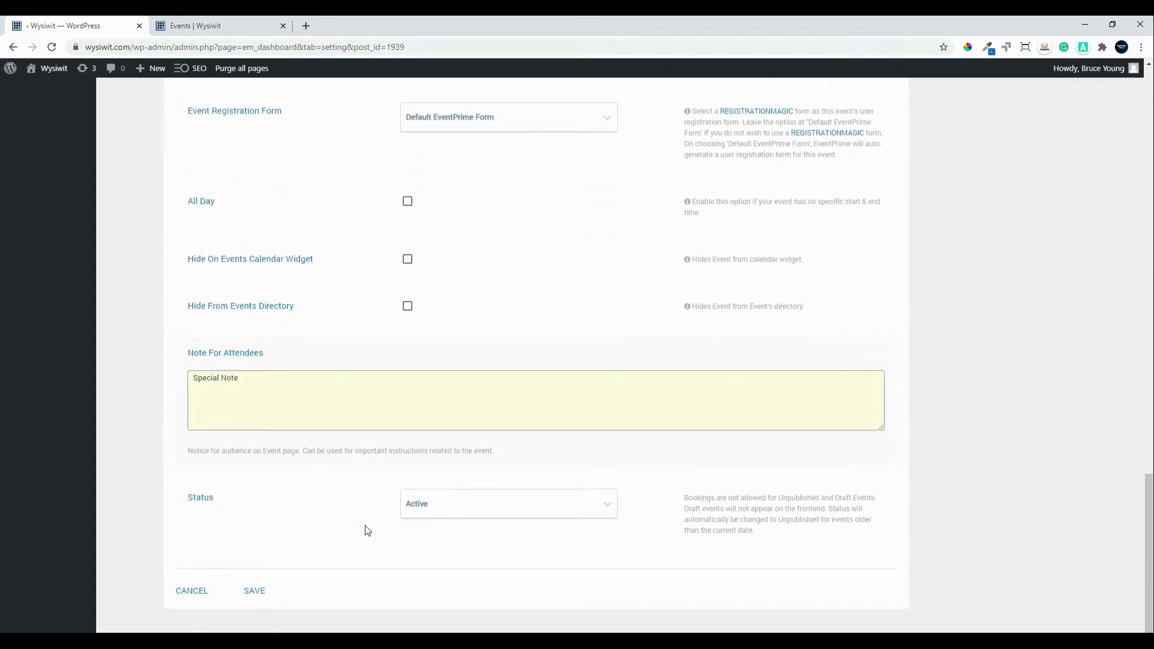
click(253, 592)
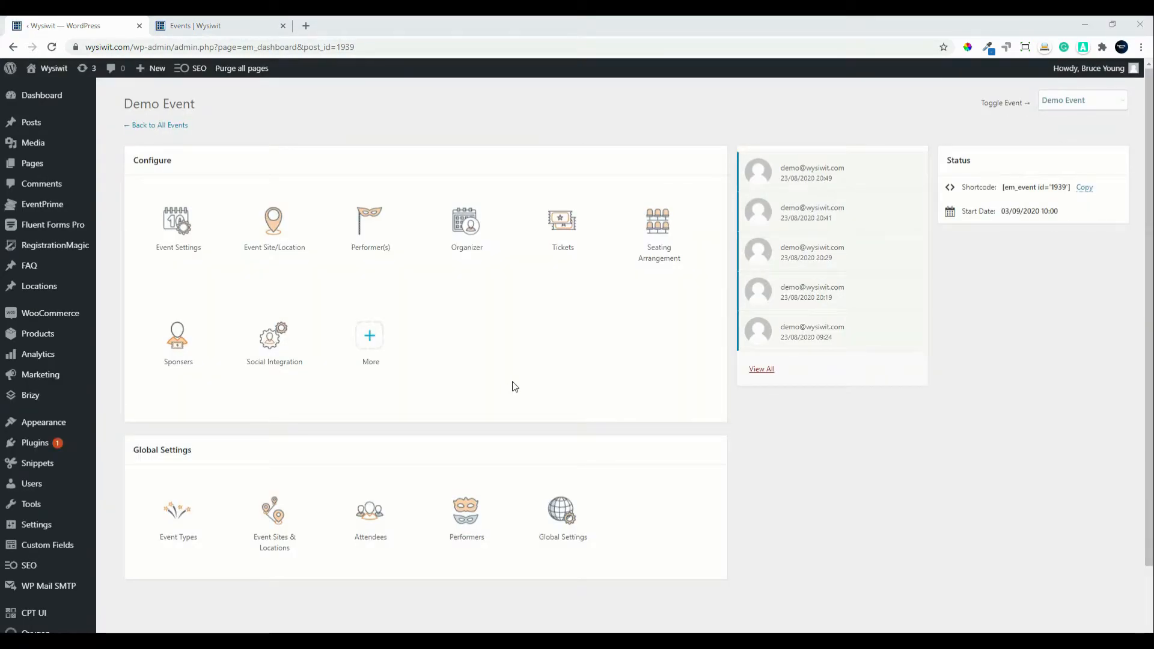
Step: Open EventPrime's Global Settings payment section, keeping United States Dollars as currency
click(564, 528)
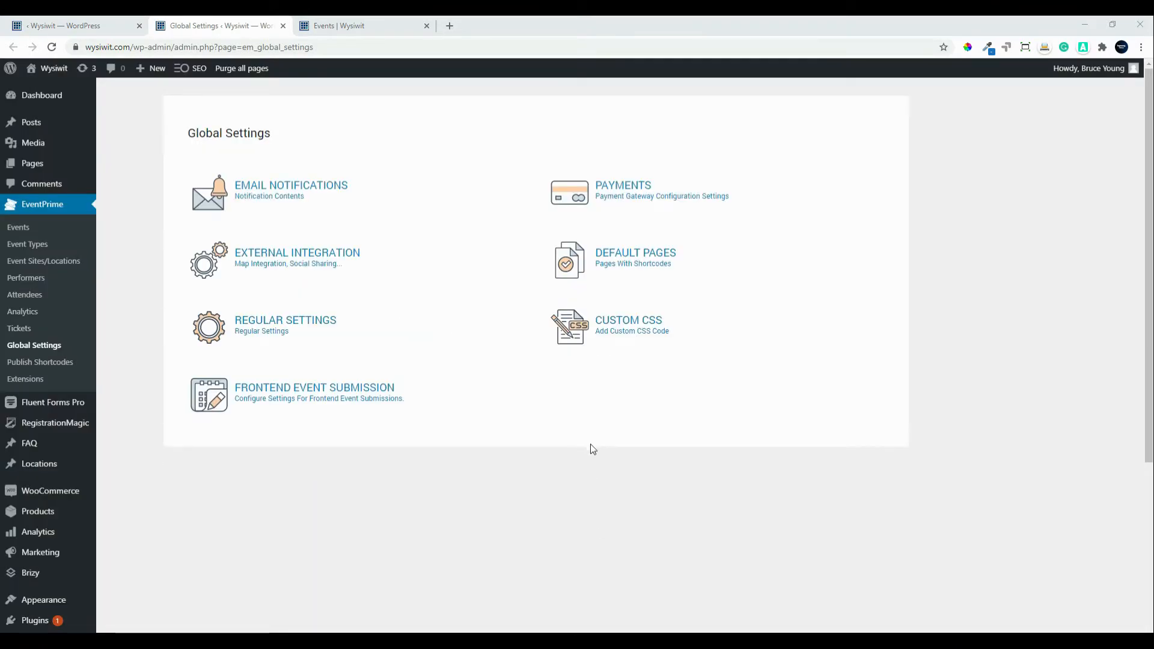
click(618, 203)
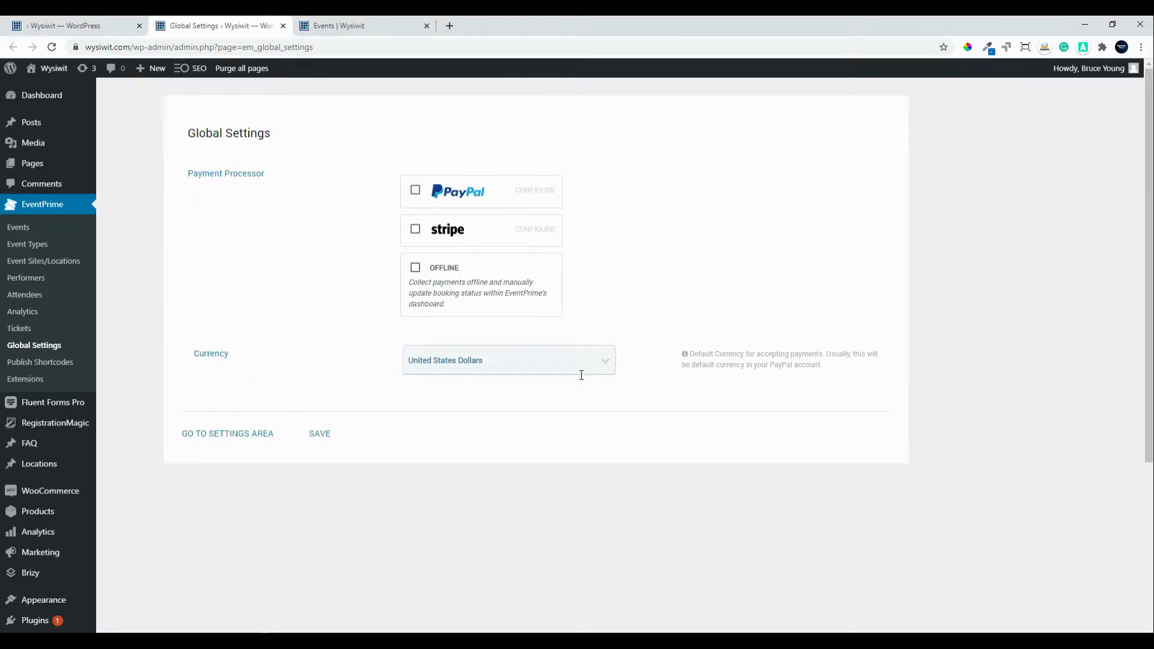
click(604, 363)
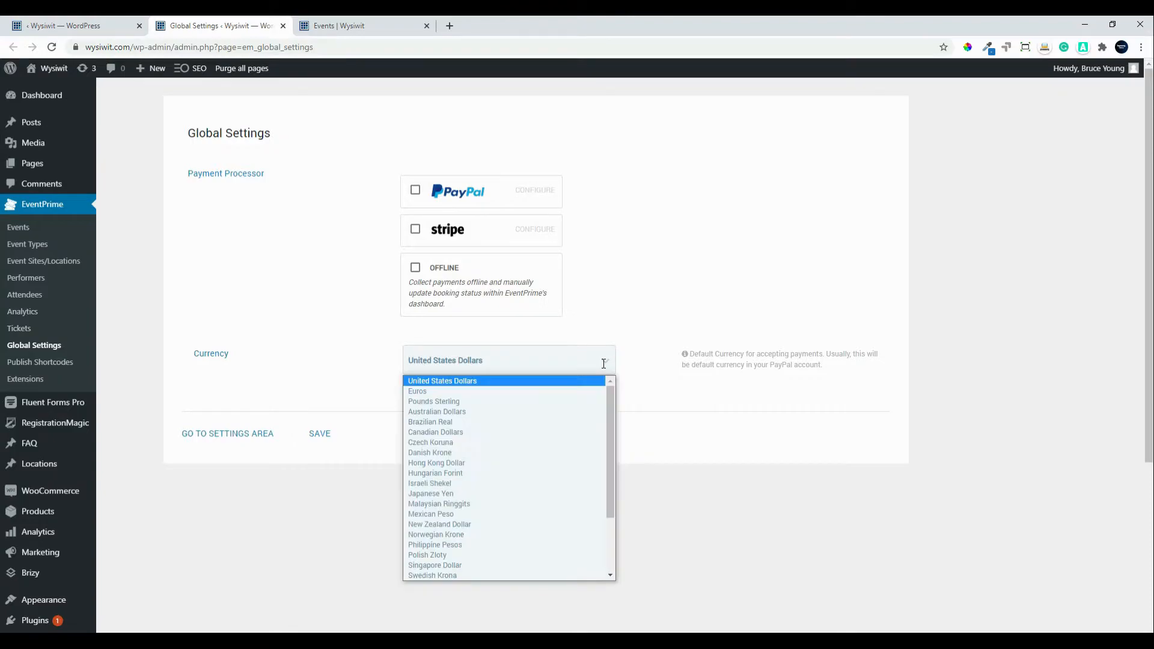
scroll(577, 492, down, 3)
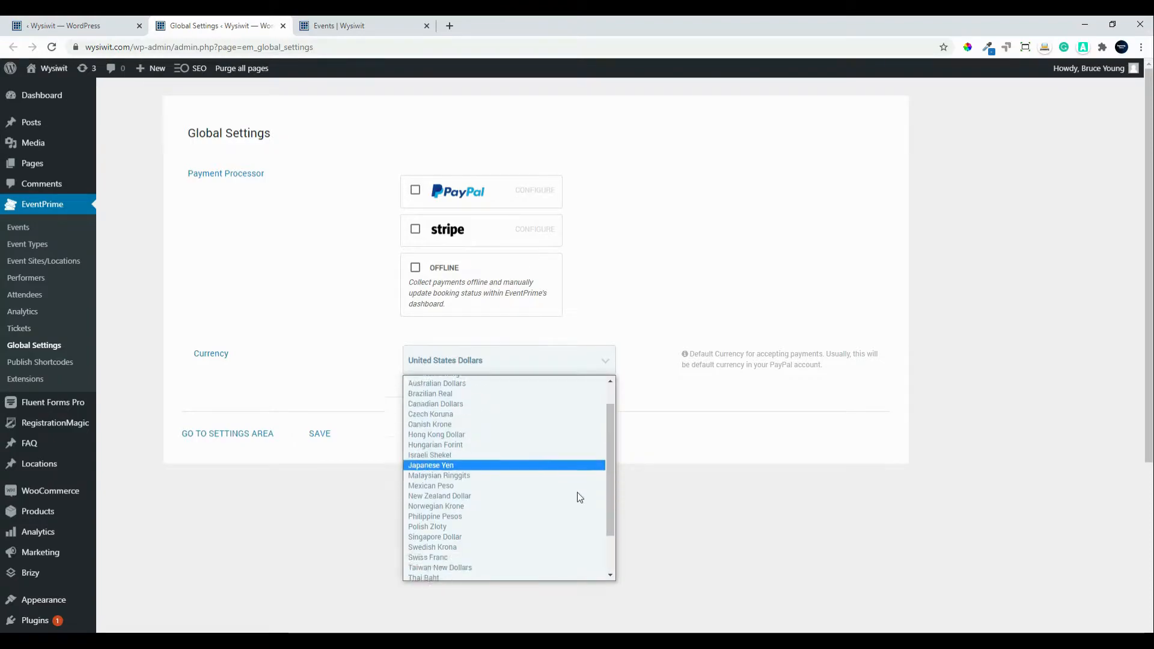
click(737, 415)
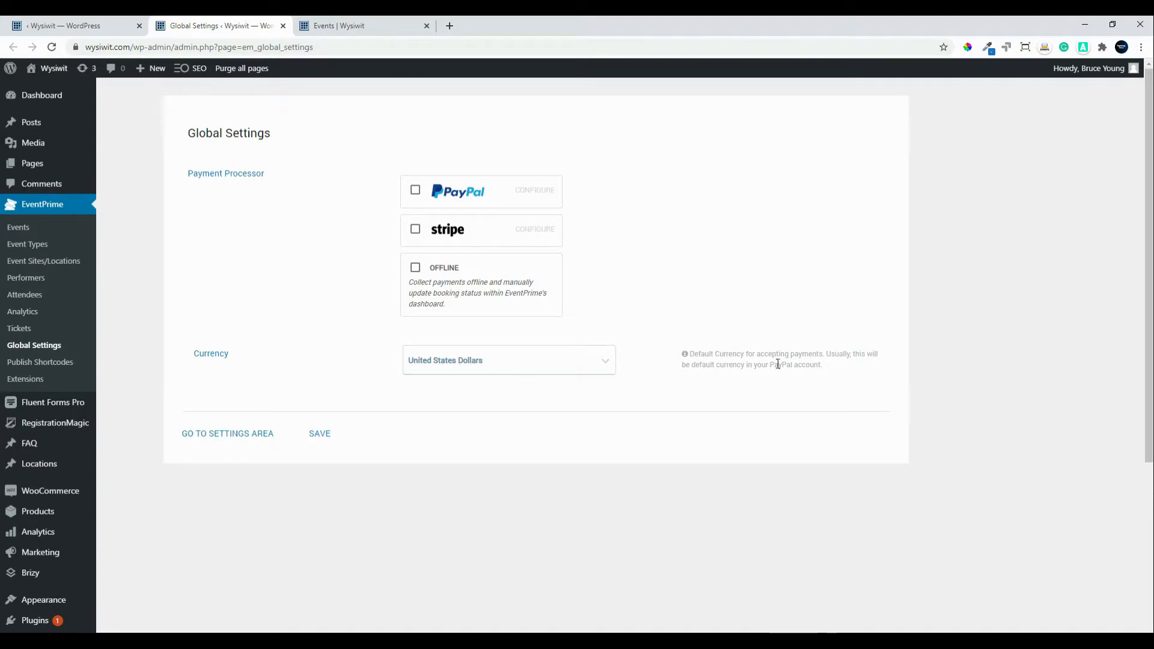
Step: Enable PayPal in Test Mode with the account e-mail and save its configuration
click(415, 191)
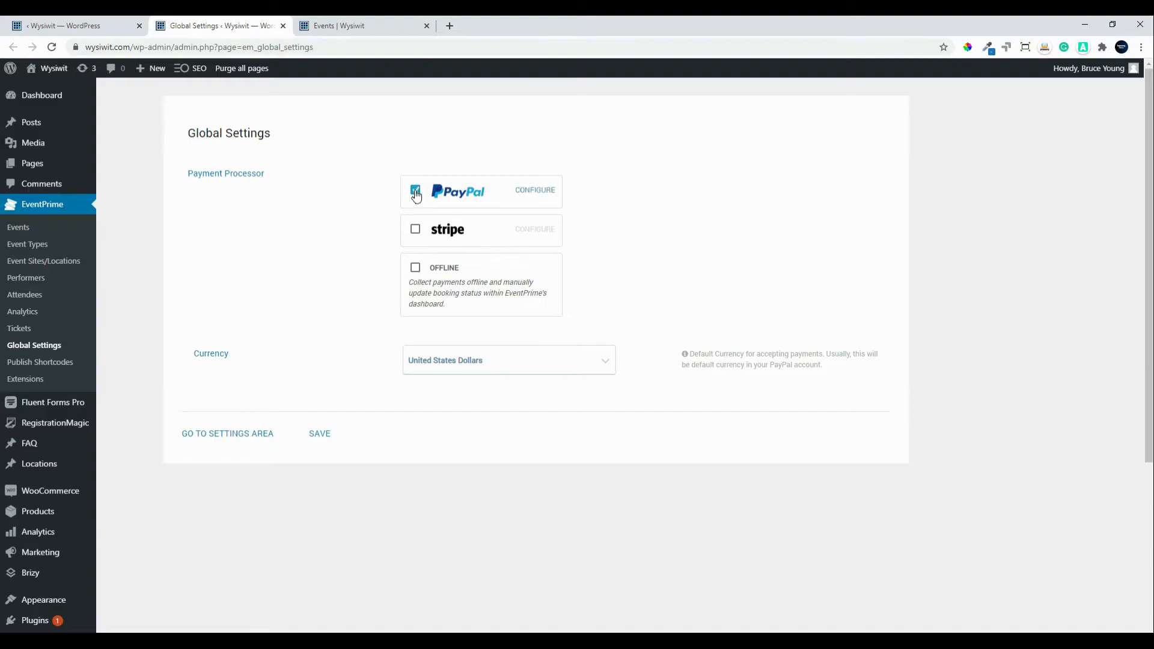
click(541, 190)
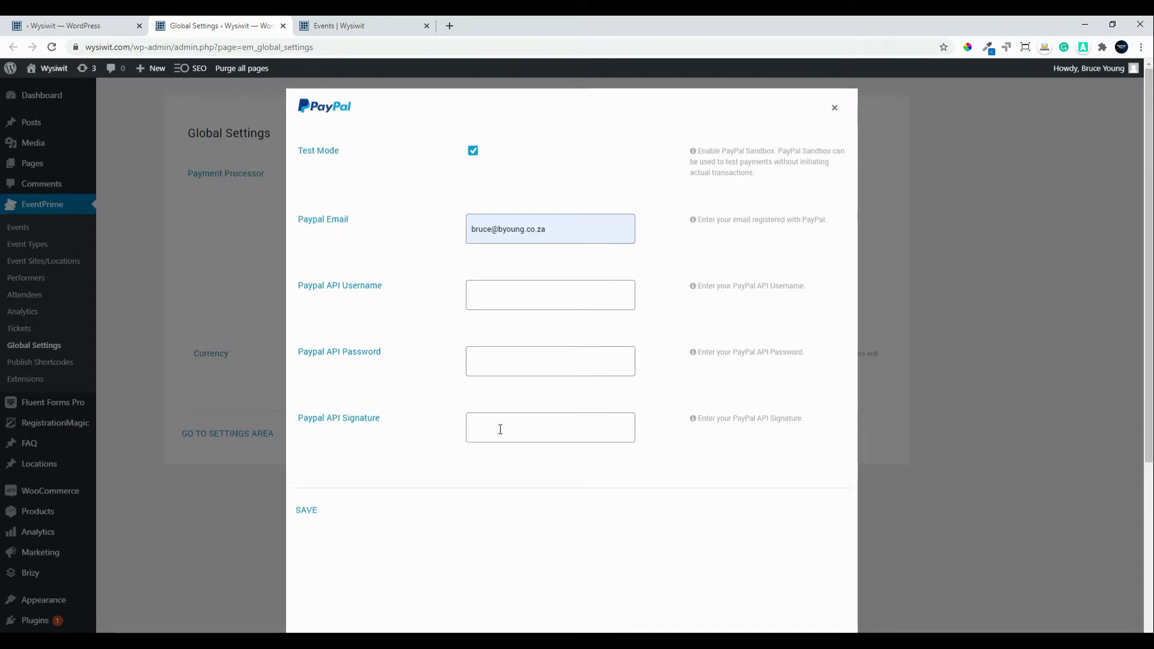
click(313, 511)
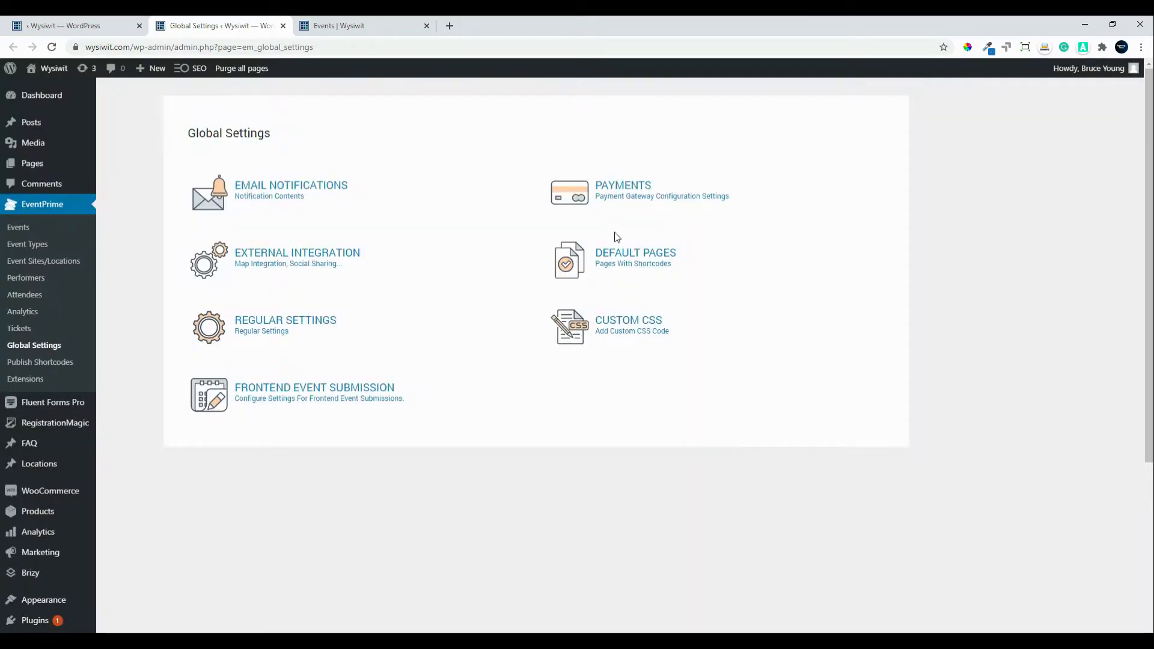
Step: Check Stripe's key dialog, untick Stripe again, and save payments with PayPal and Offline enabled
click(619, 186)
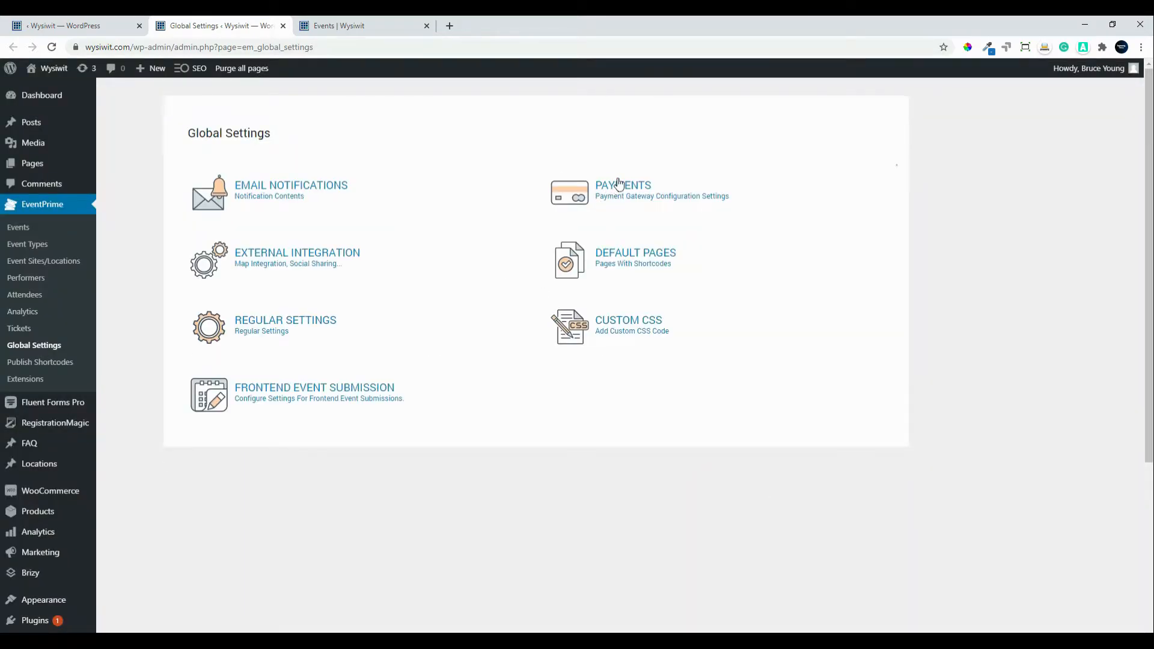
click(414, 230)
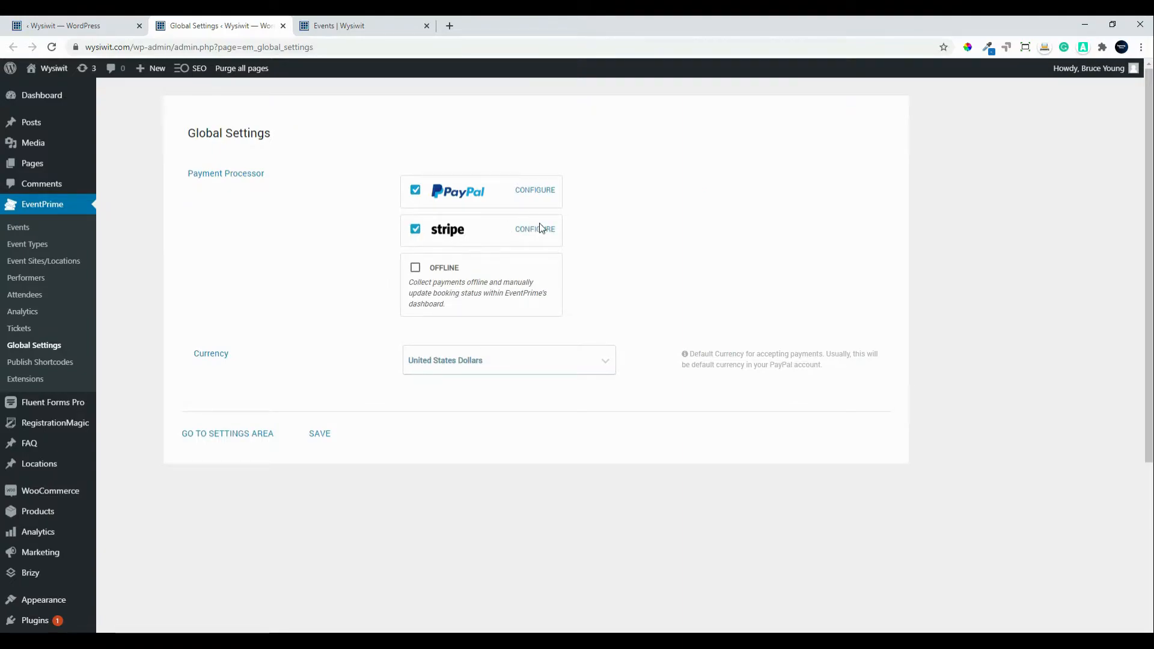
click(539, 227)
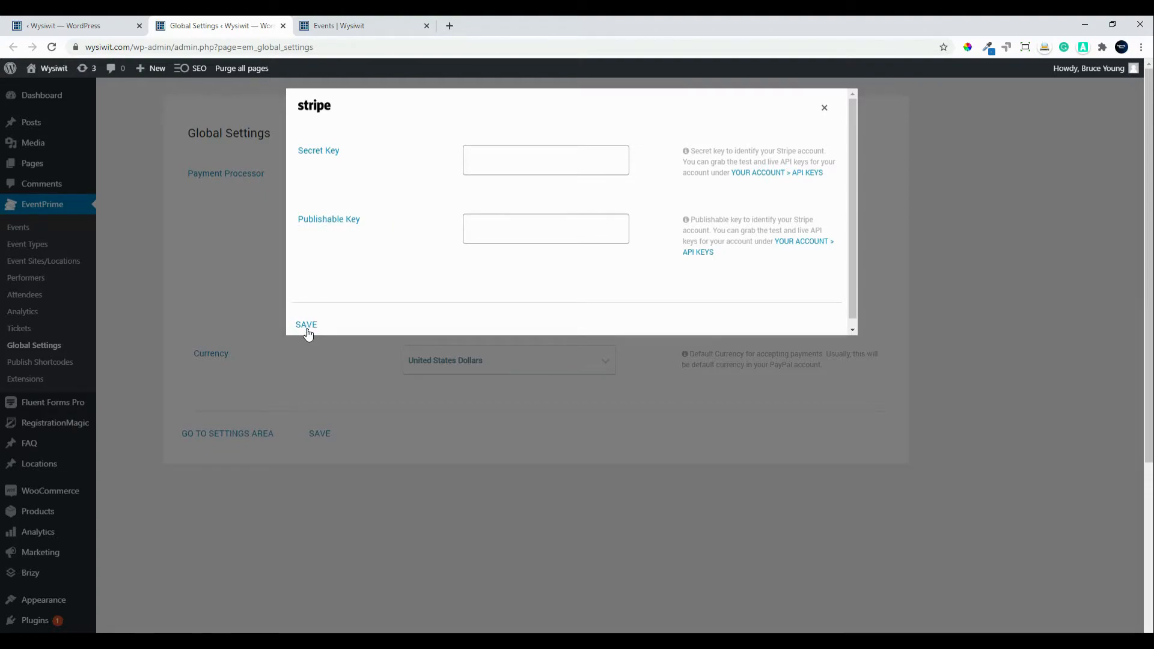
click(825, 109)
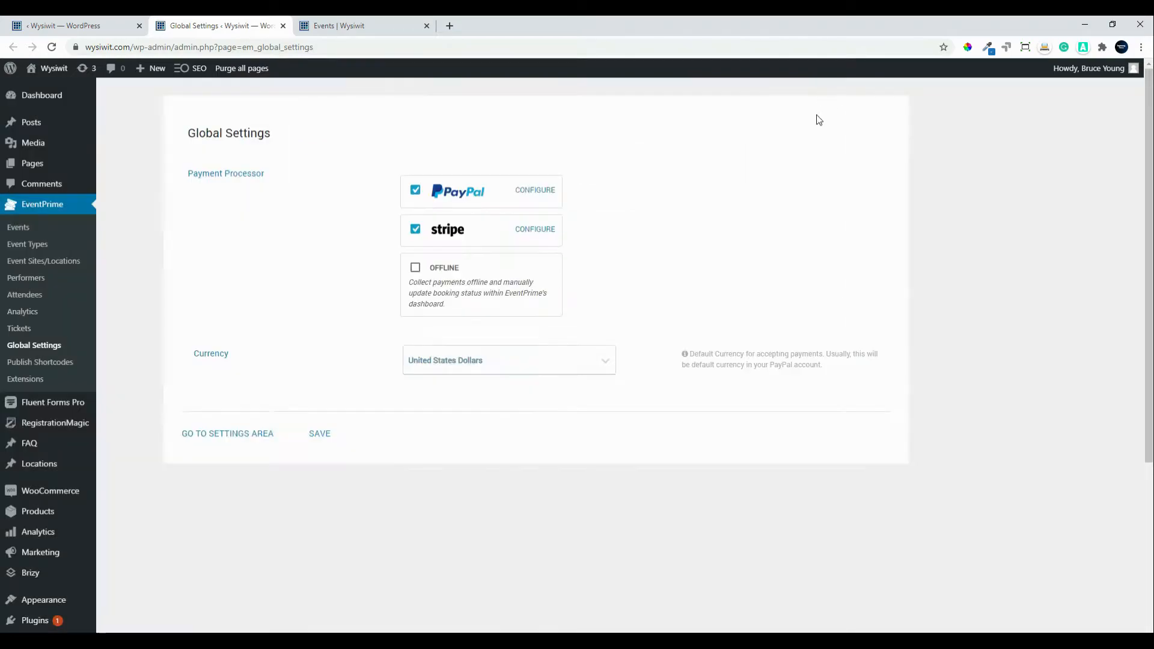
click(414, 235)
click(322, 433)
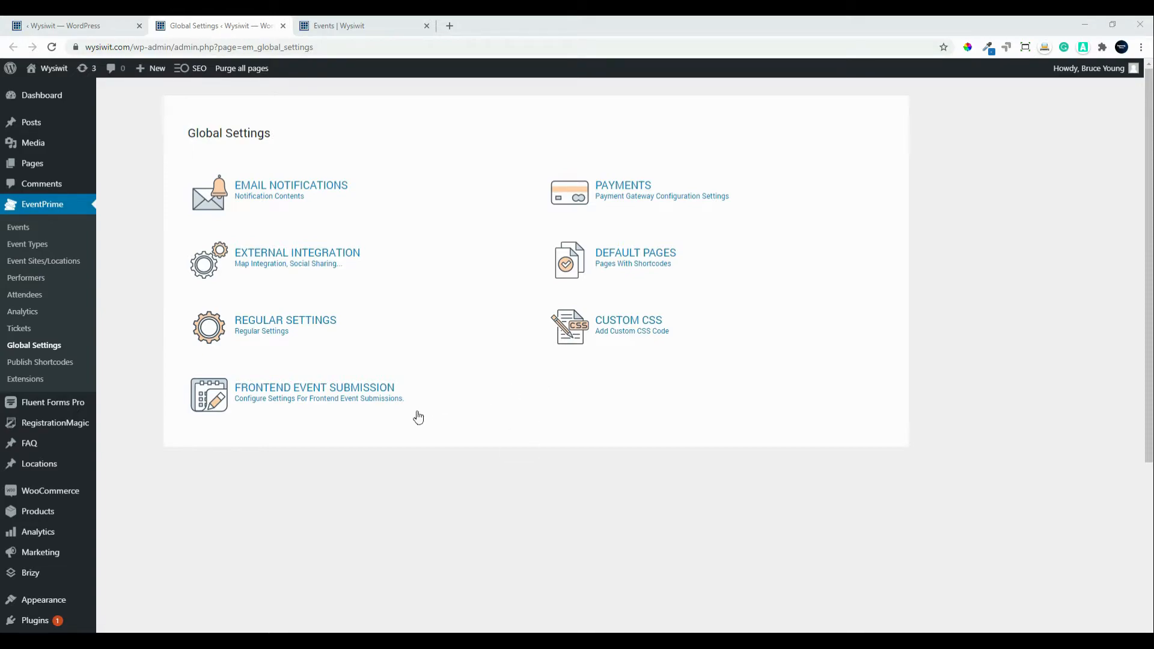
Step: Start a Demo Event booking from the site's Events page, reaching the User Profile registration form
click(211, 641)
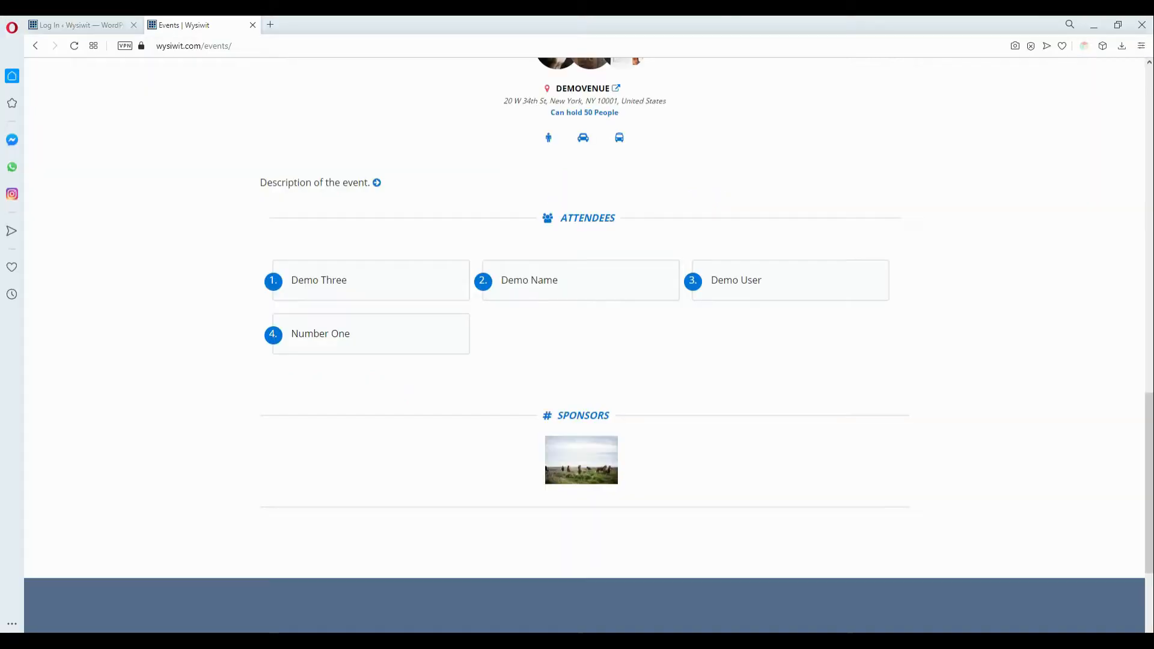
scroll(541, 268, up, 15)
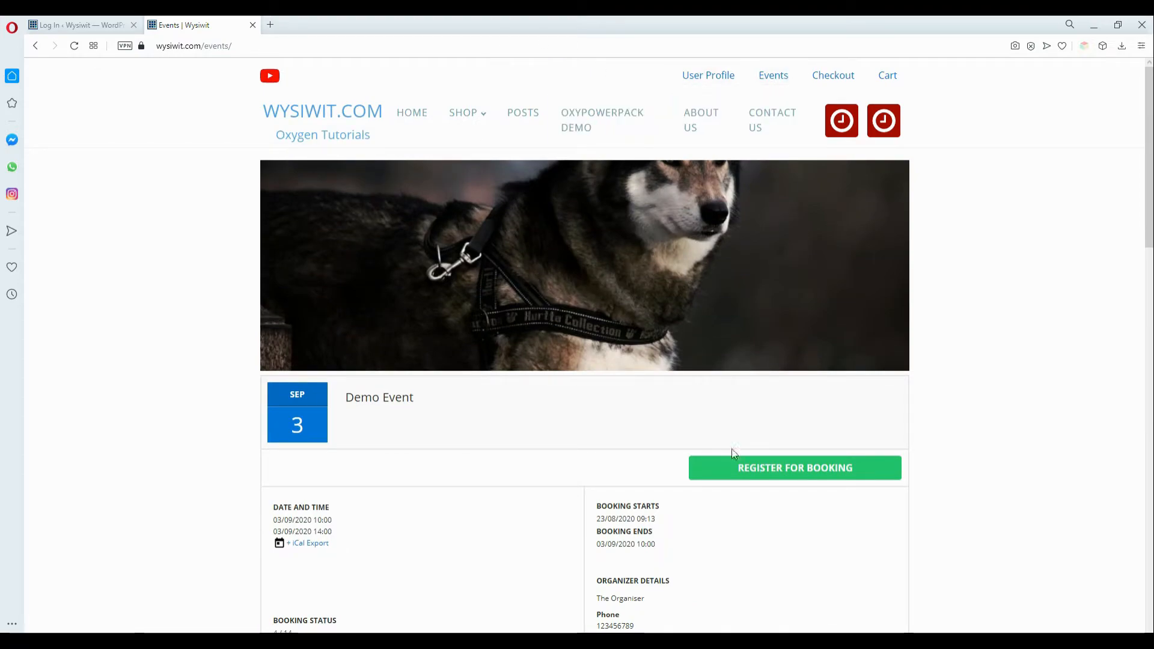
click(801, 474)
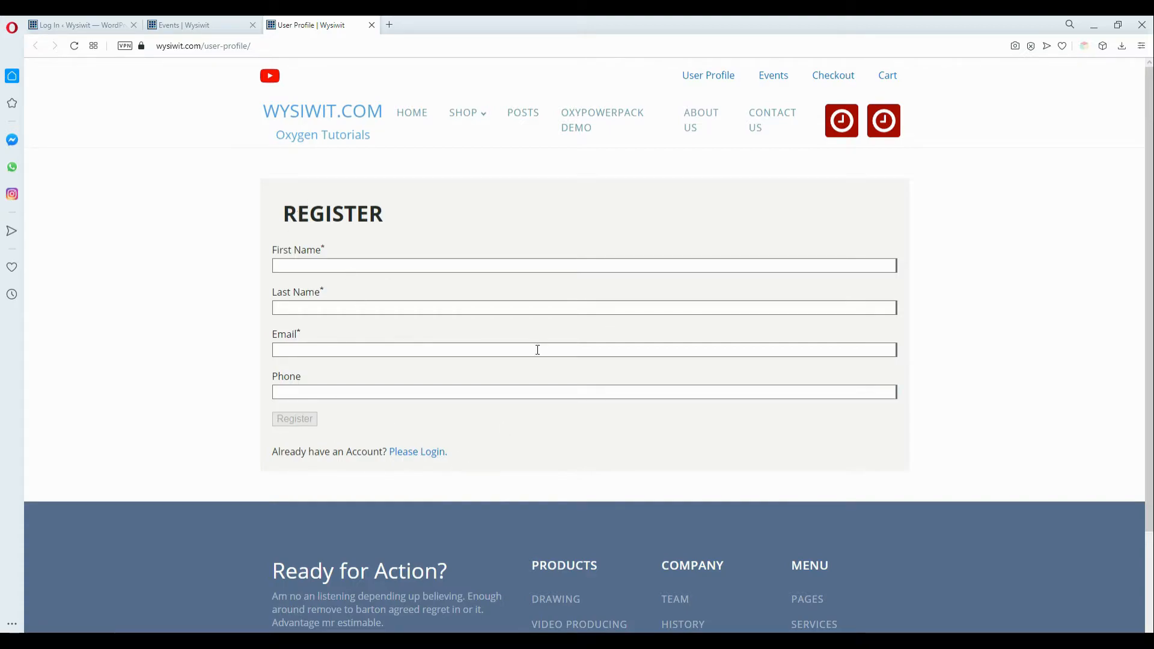
Step: Log in with the demo account's e-mail and password, then show September 2020 in Events
click(414, 452)
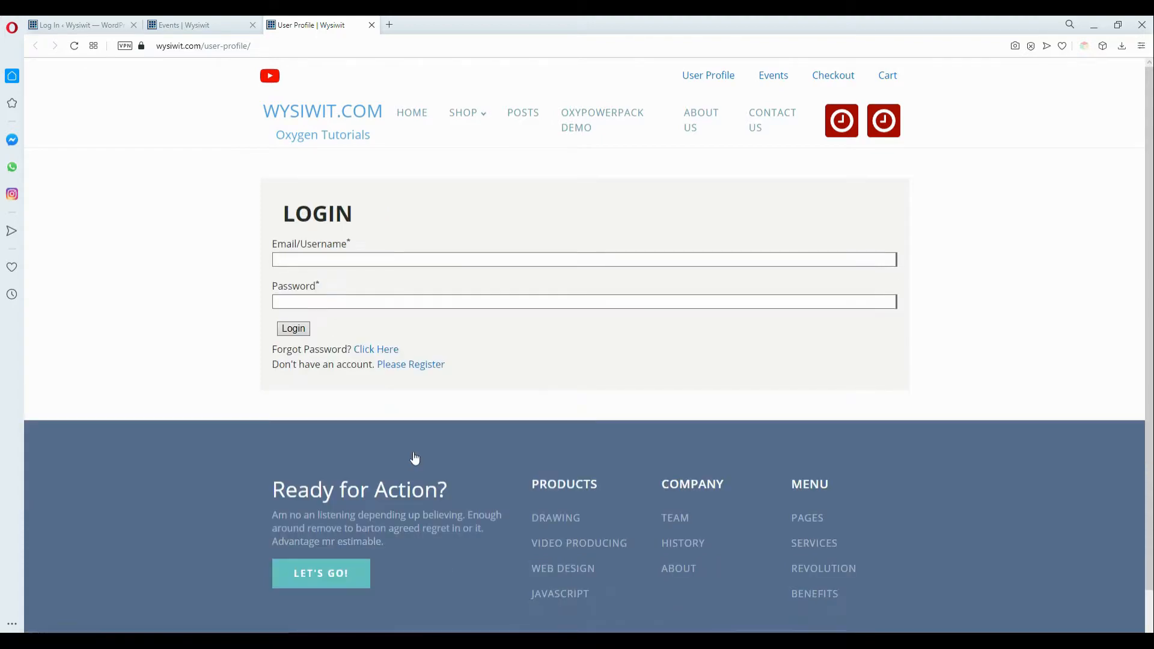
click(317, 258)
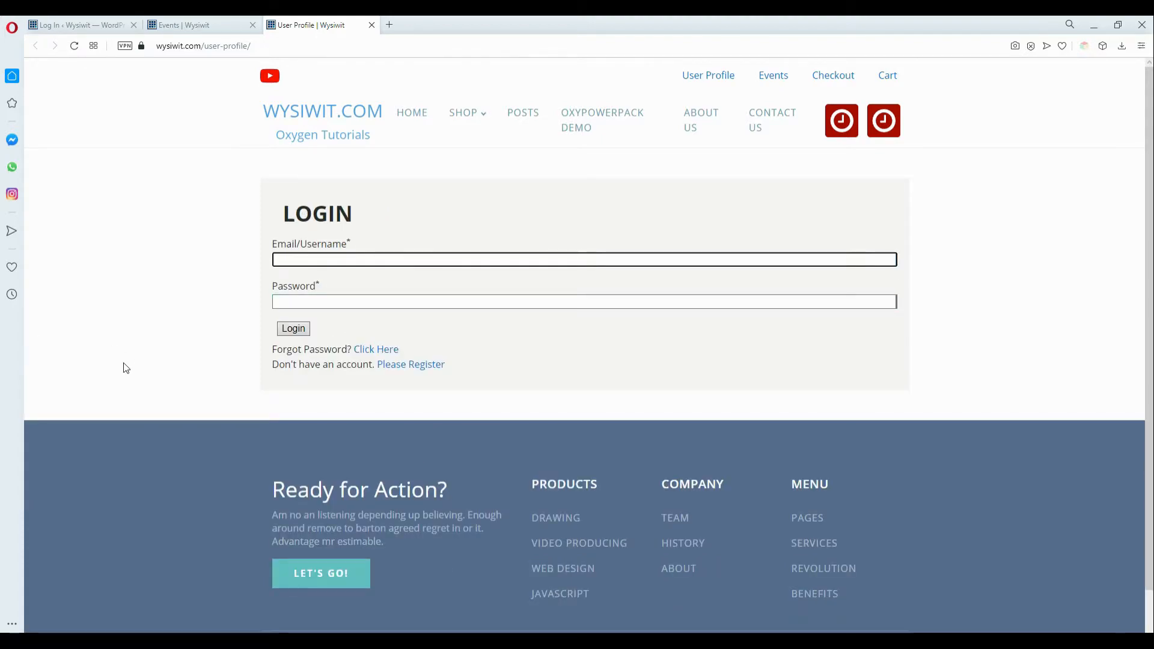
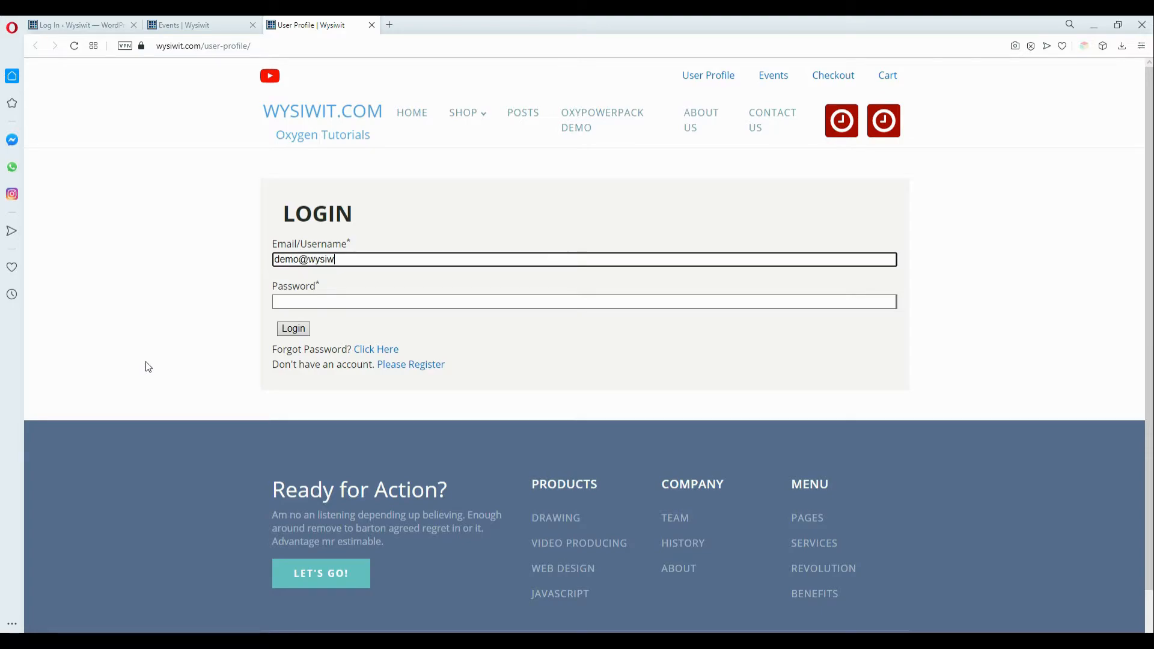
click(364, 301)
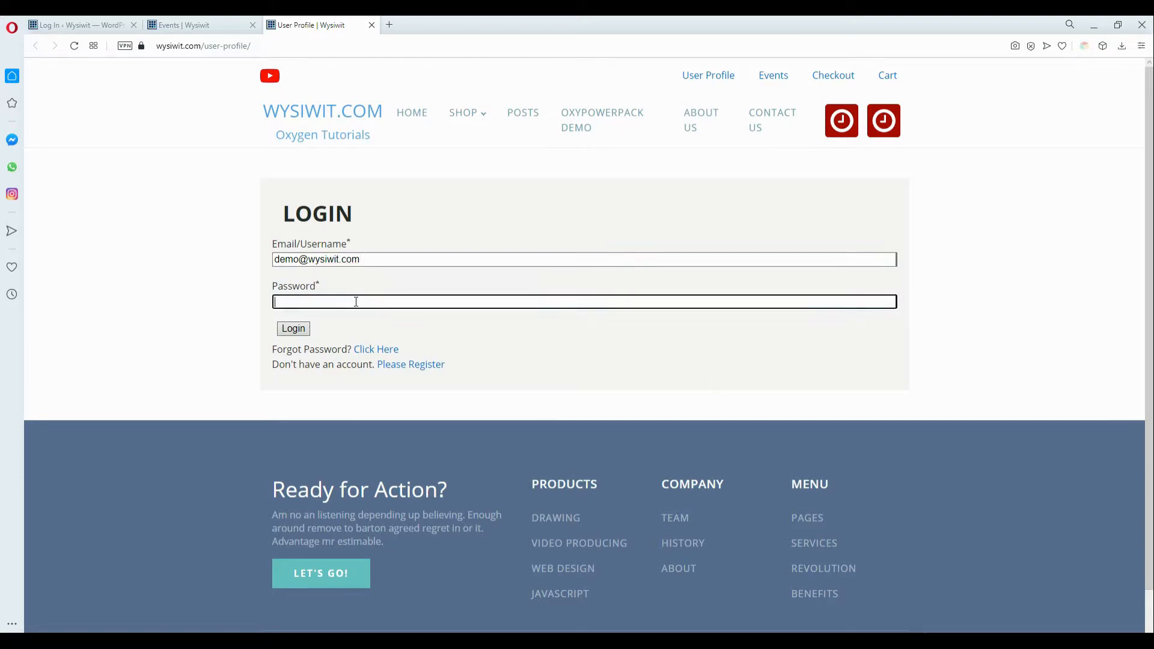
text(•••••••••••)
click(291, 333)
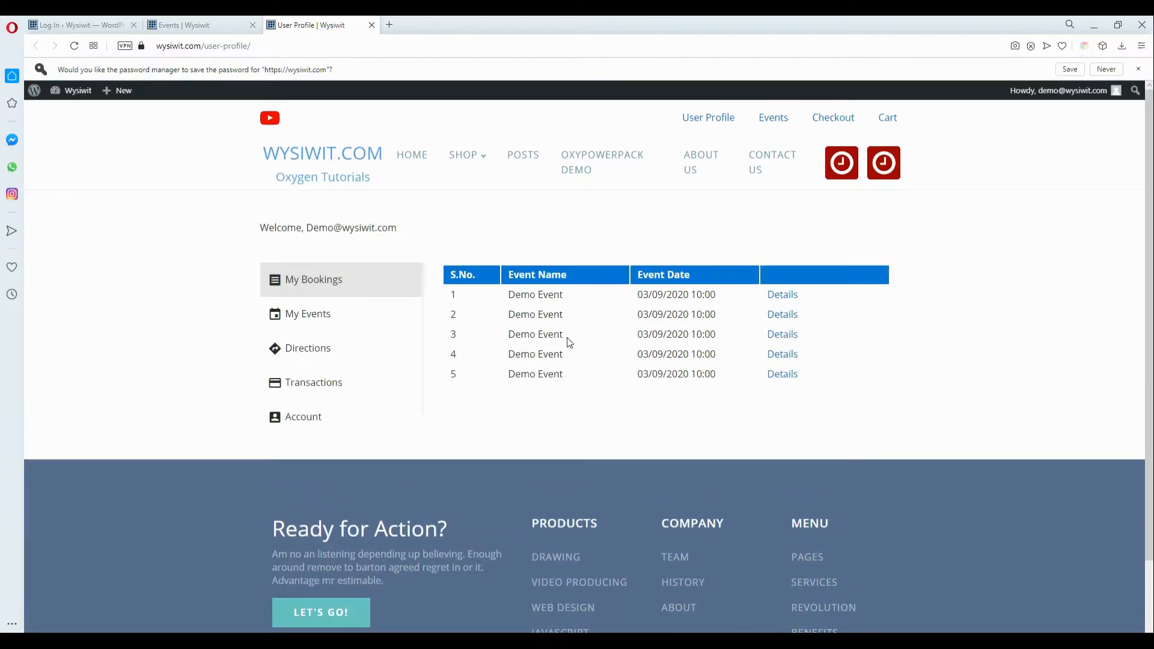
click(772, 118)
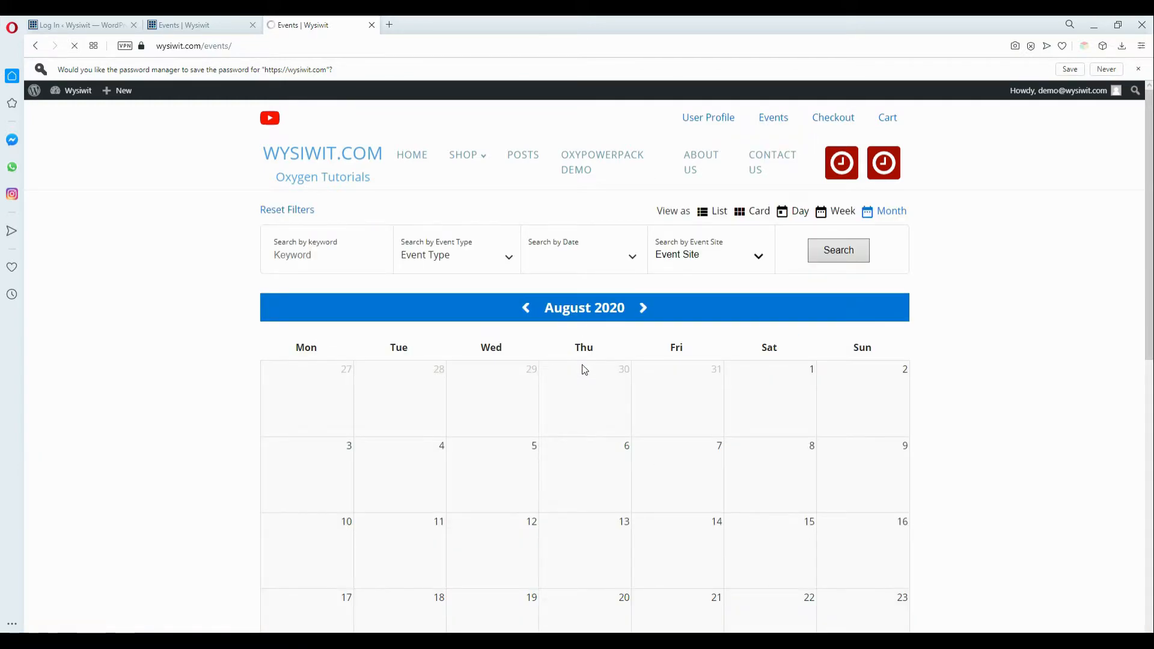
click(644, 308)
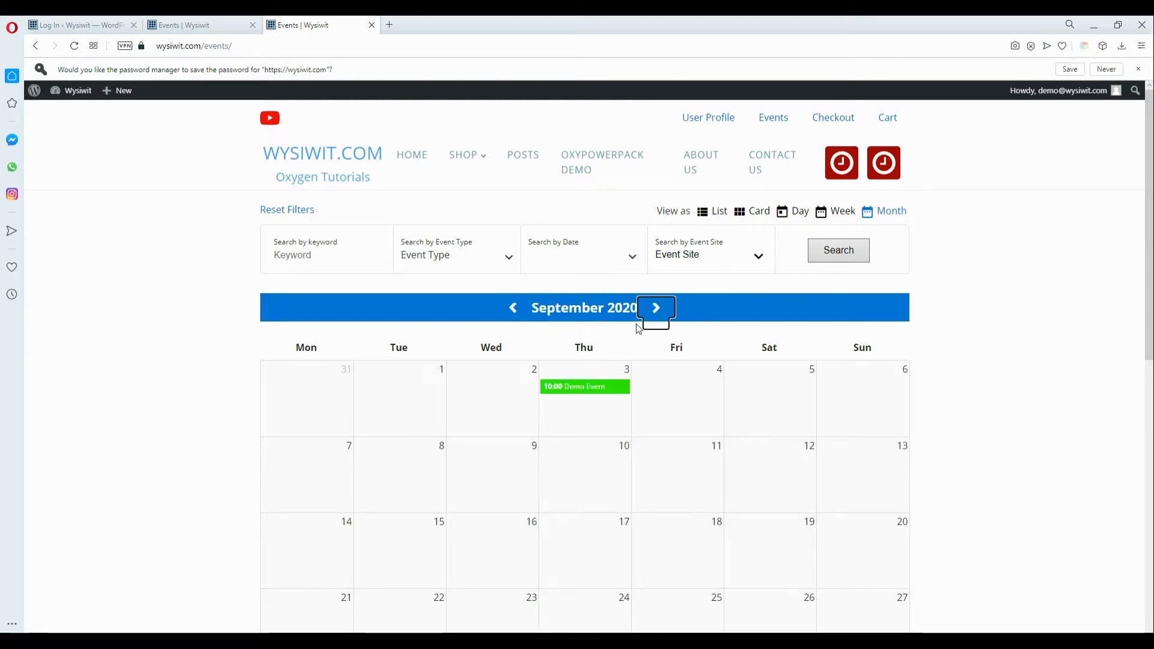
Step: Book the Demo Event and select seats C4 and B6
mouse_move(574, 388)
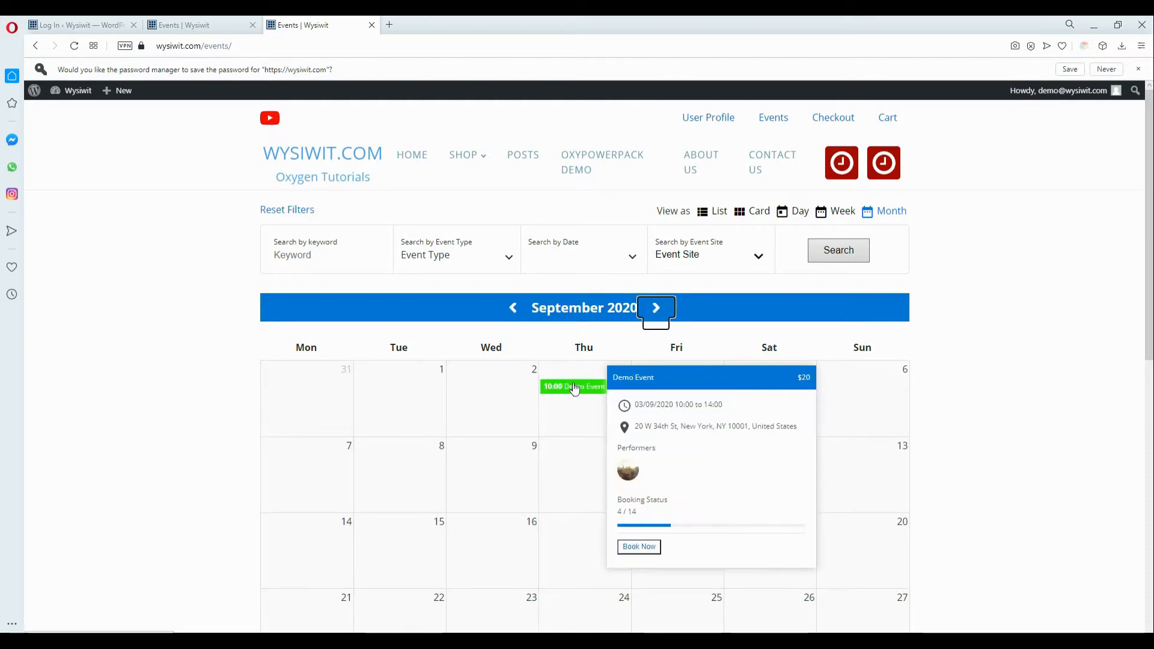
click(639, 527)
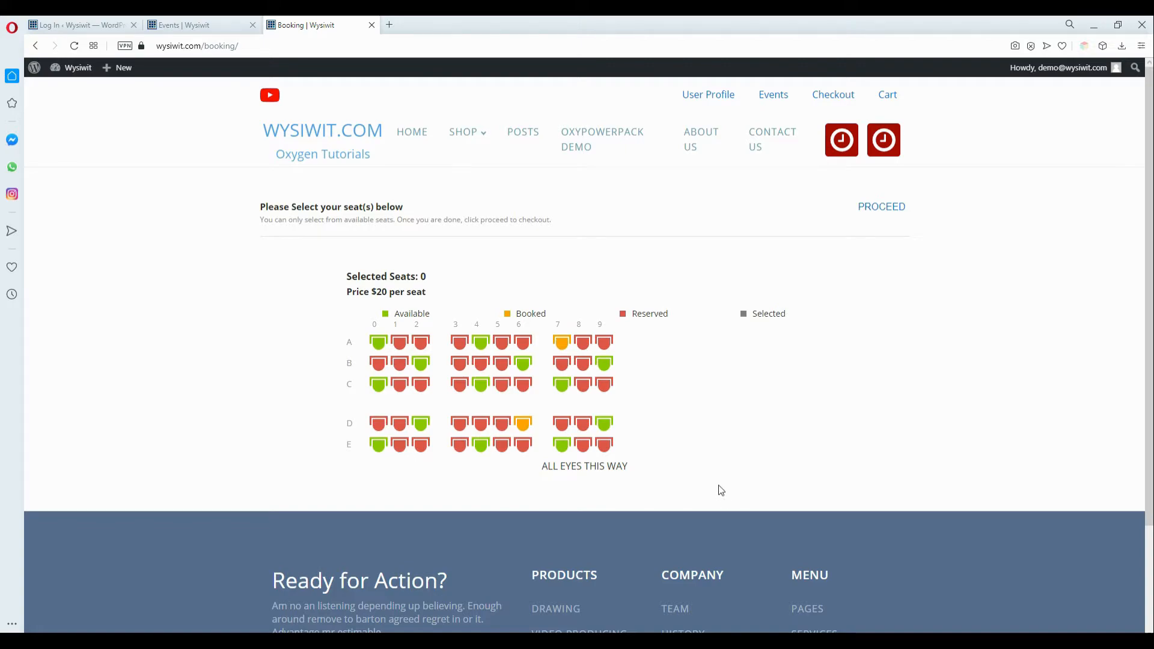
click(481, 389)
click(523, 363)
Step: Fill in both attendee names and continue to the booking summary
click(315, 576)
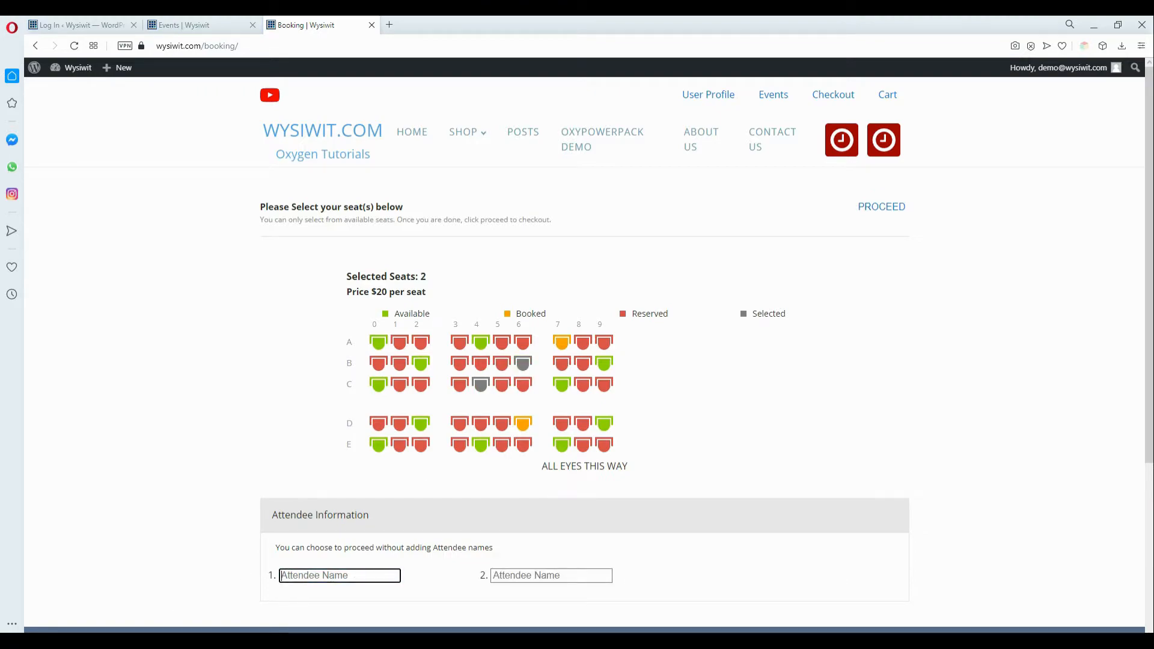
text(Dem)
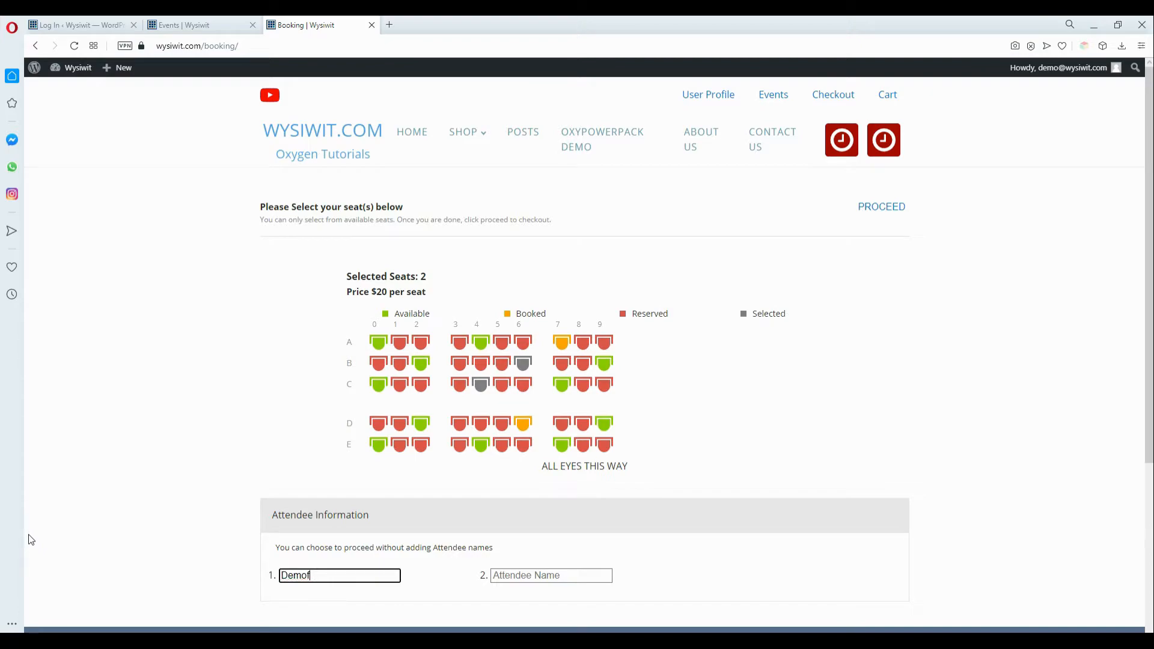
text(o Five)
click(547, 574)
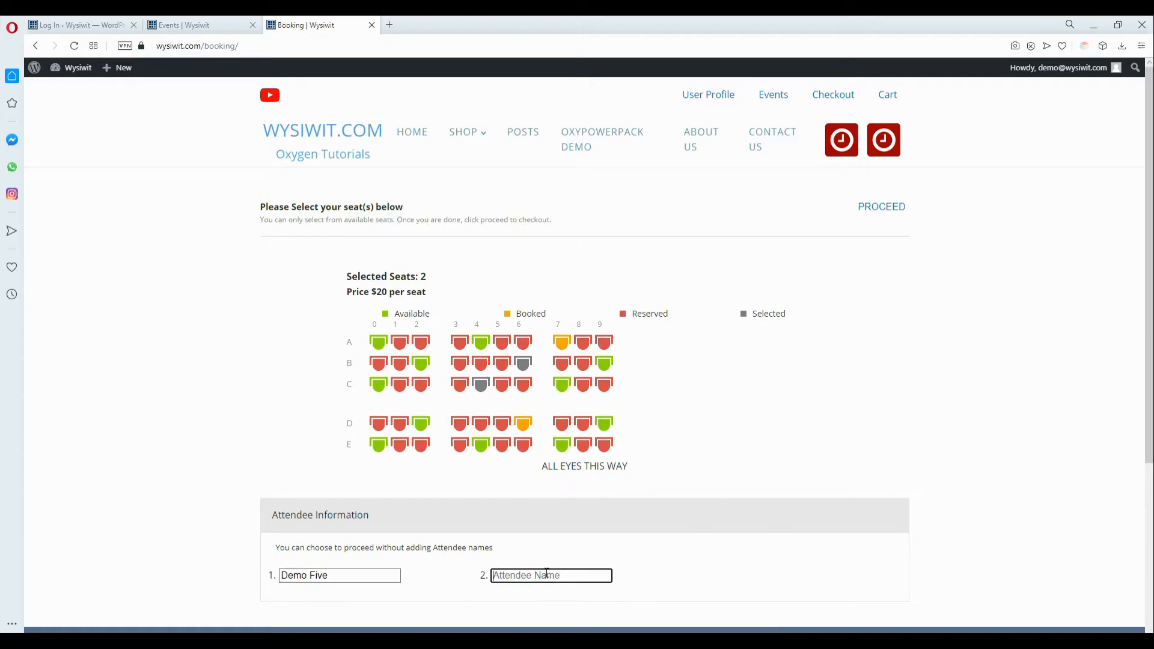
text(Demo Six)
click(870, 209)
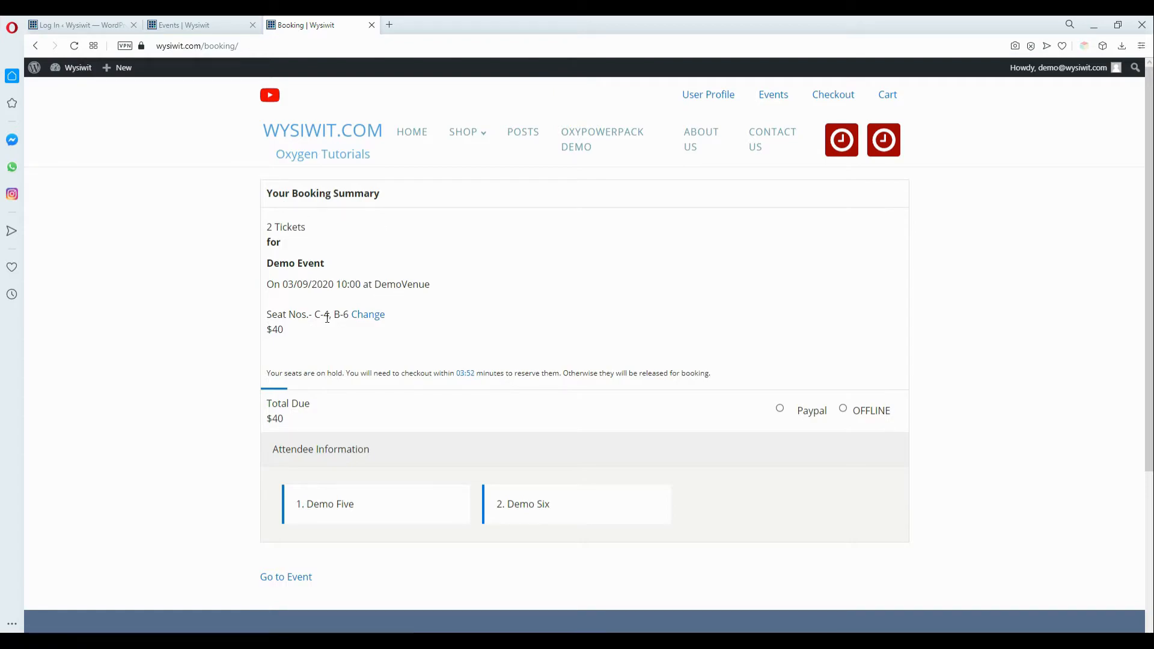
Step: Choose PayPal as payment for the $40 two-ticket booking and proceed to checkout
drag(287, 338, 329, 335)
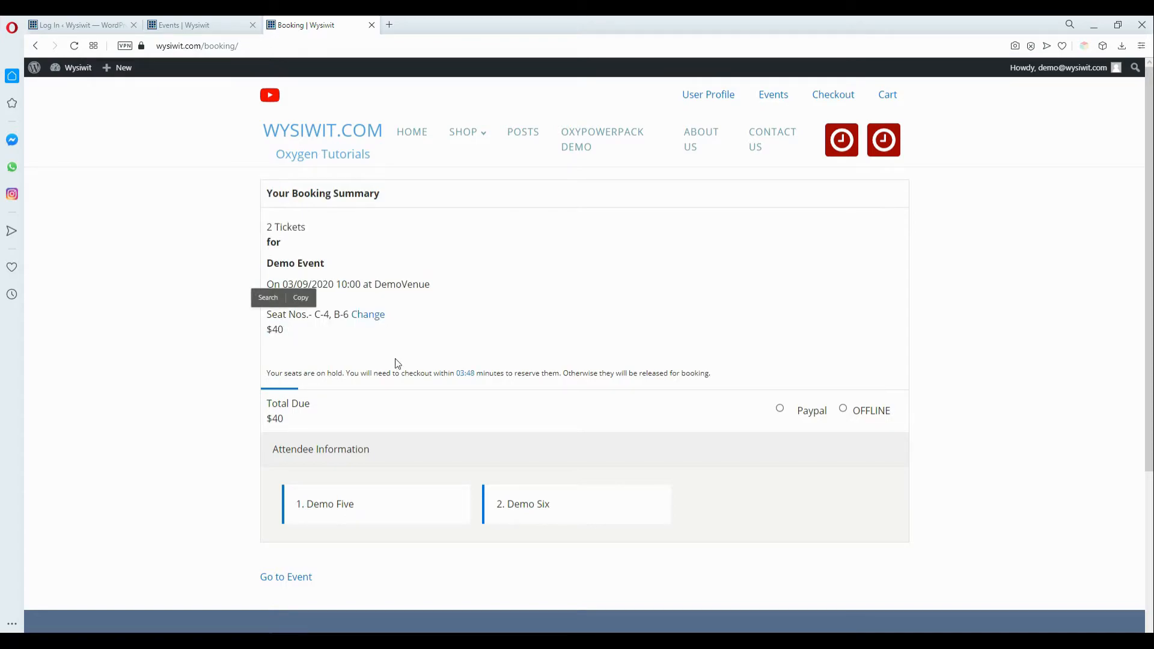
click(781, 409)
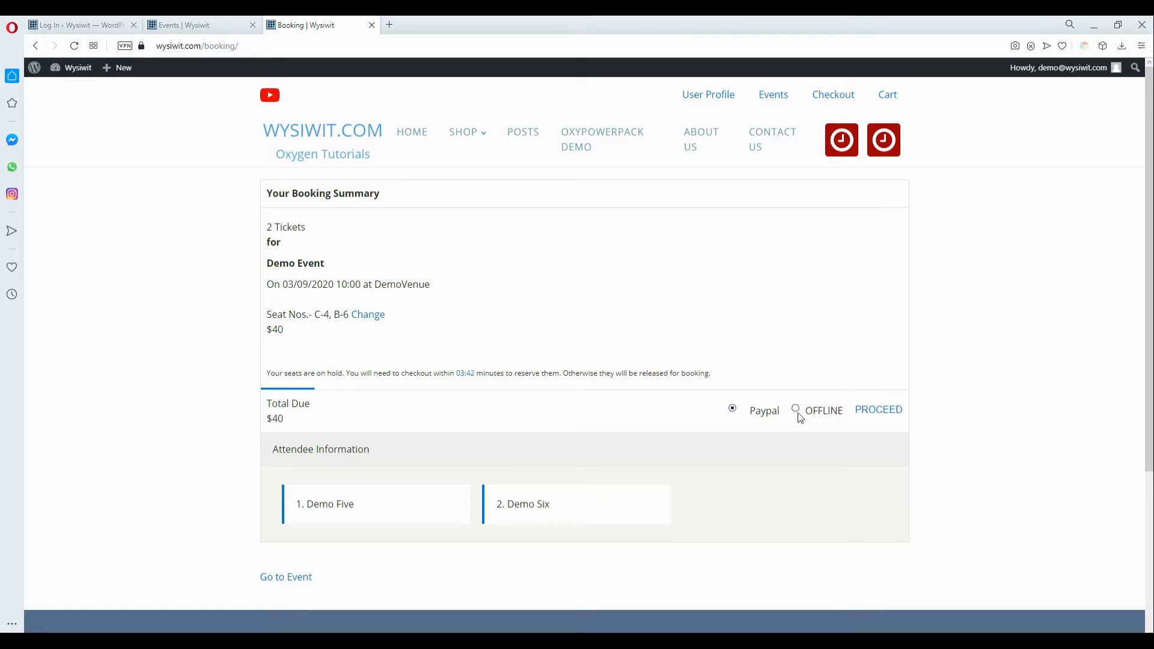
click(874, 417)
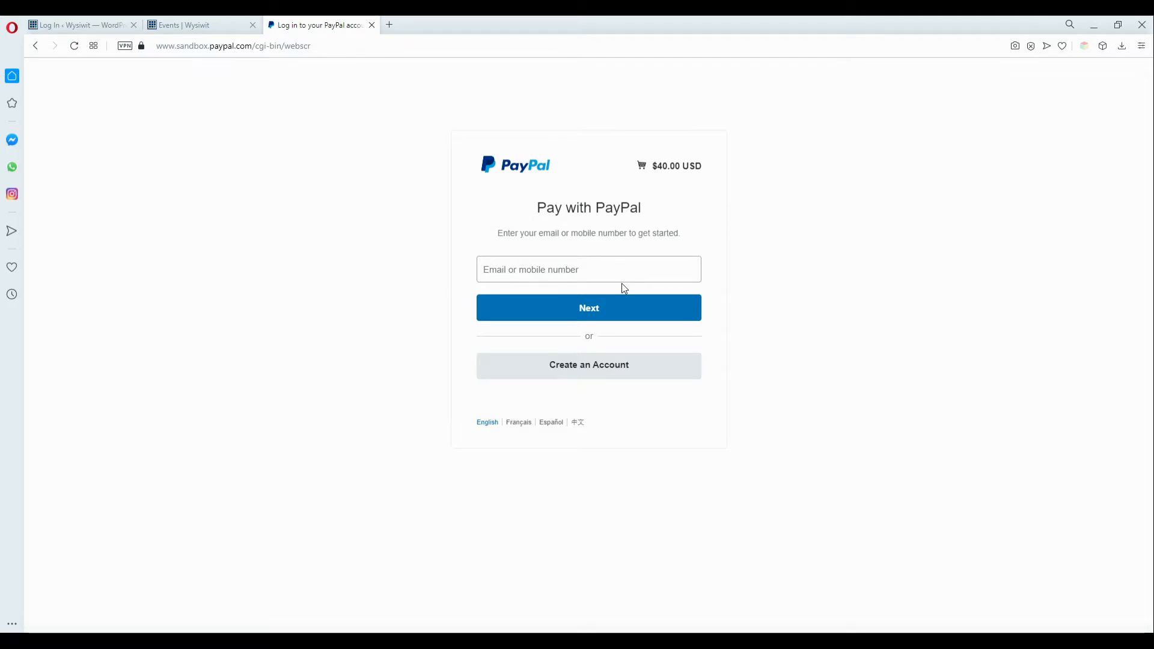
Step: Glance at the Events tab, then leave the PayPal checkout back to the seat booking page
click(178, 29)
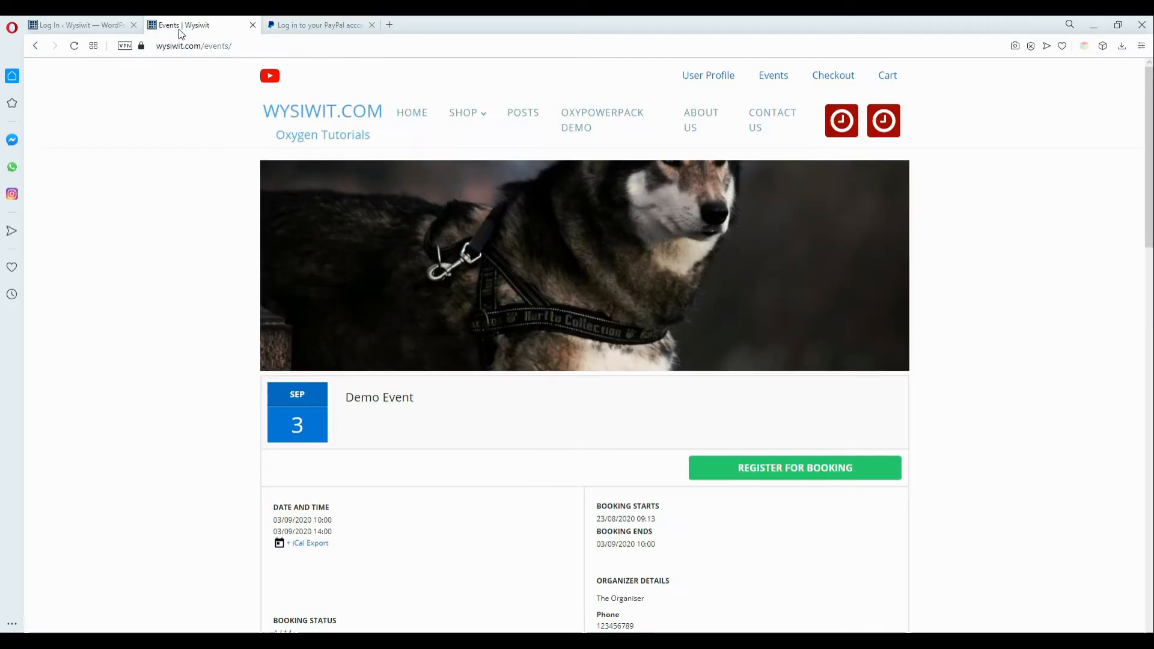
click(303, 27)
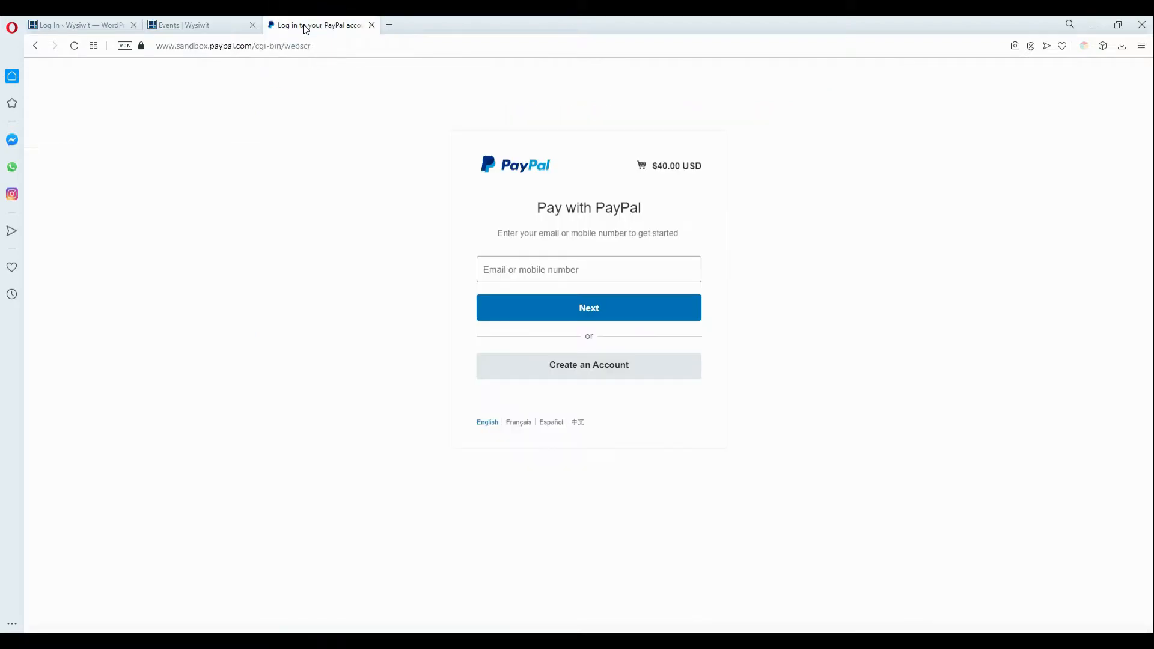
click(36, 46)
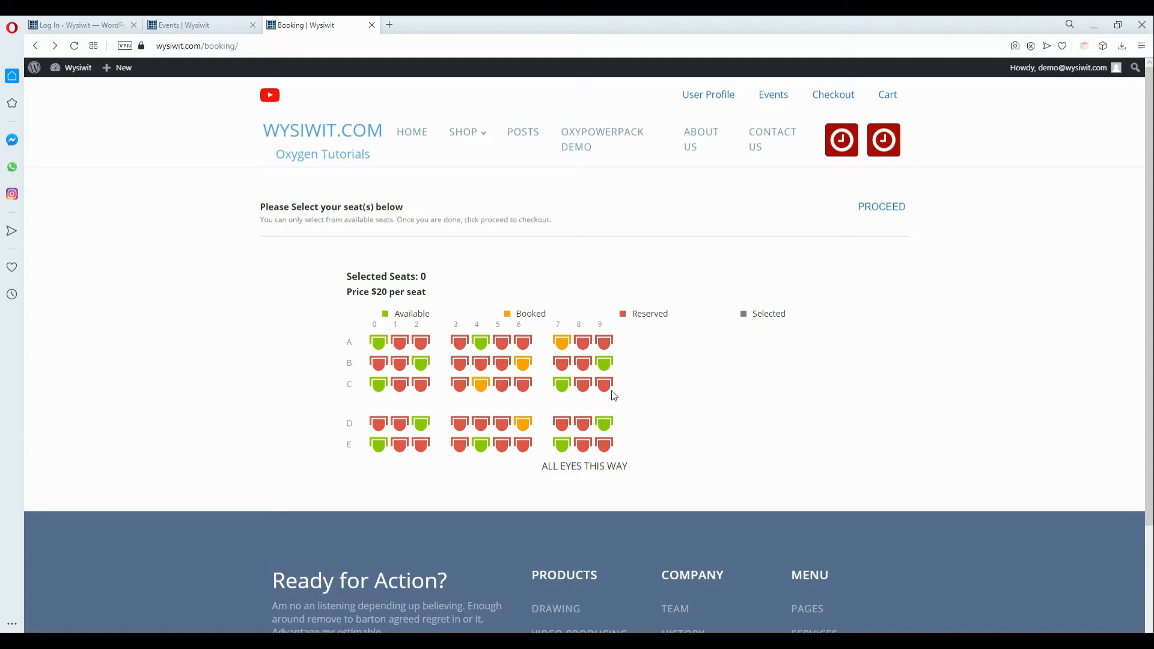
Step: Book seats C0 and D2, enter both attendee names, and choose offline payment for $40
click(377, 385)
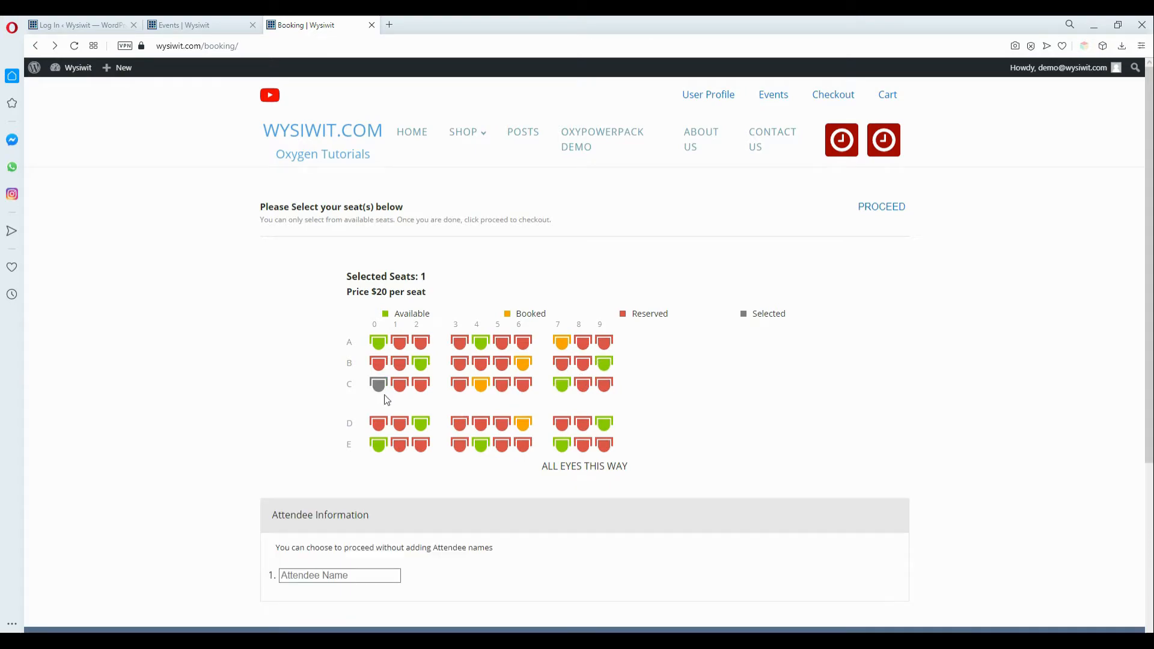
click(420, 424)
click(352, 575)
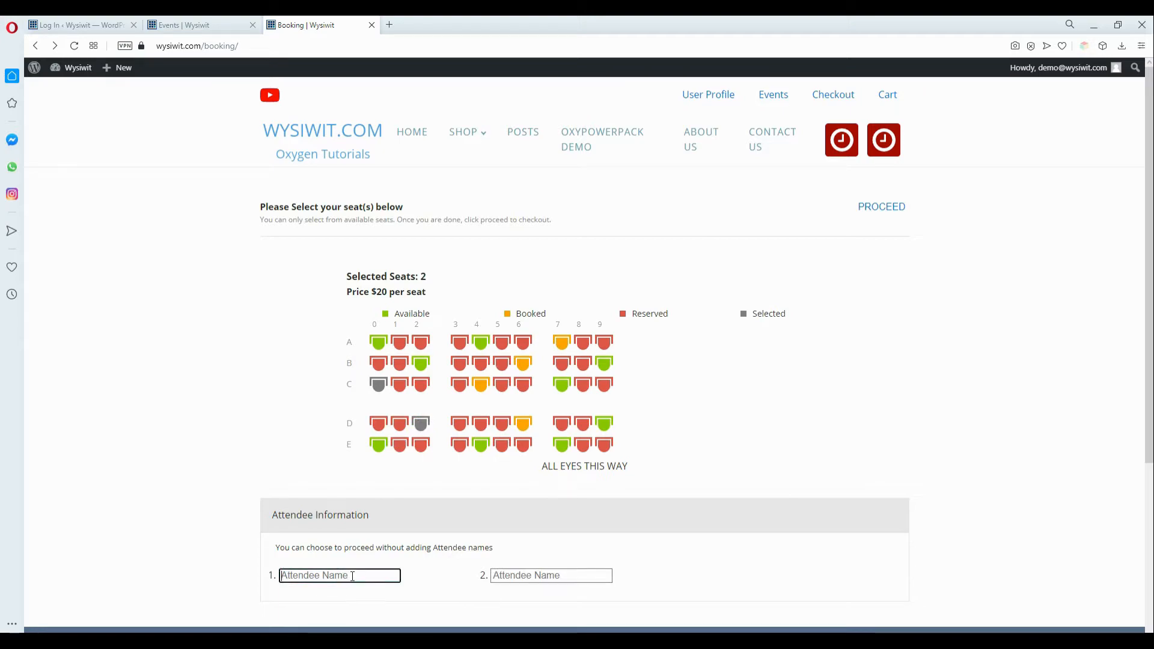
text(Demo Seven)
click(569, 577)
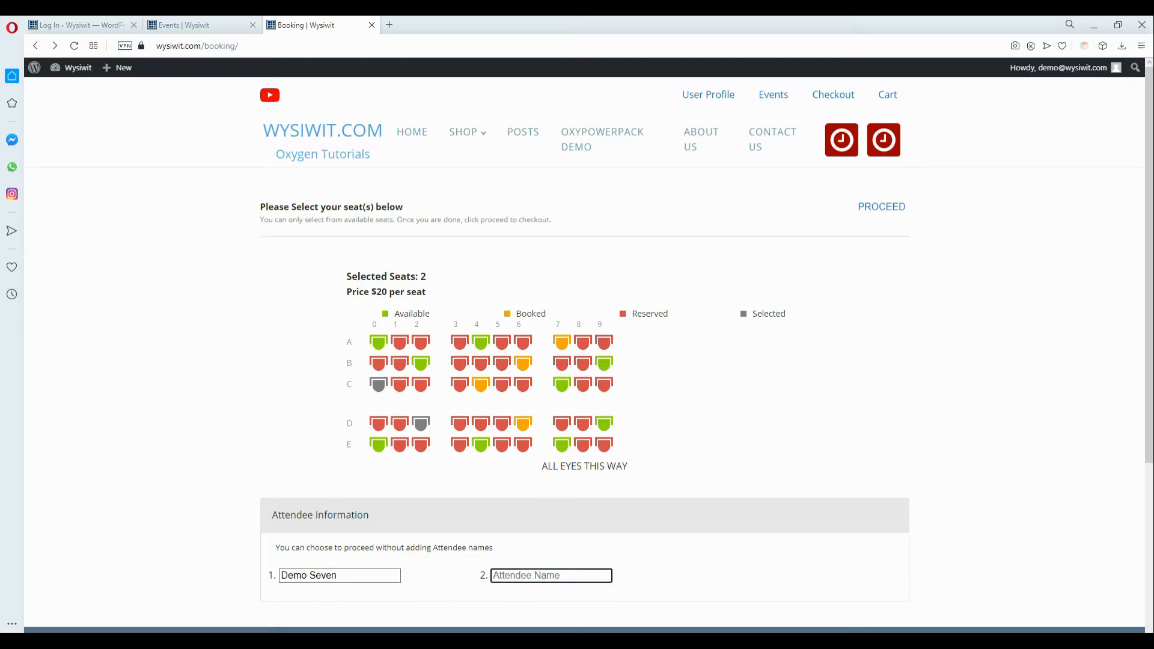
text(Demo Eight)
click(876, 217)
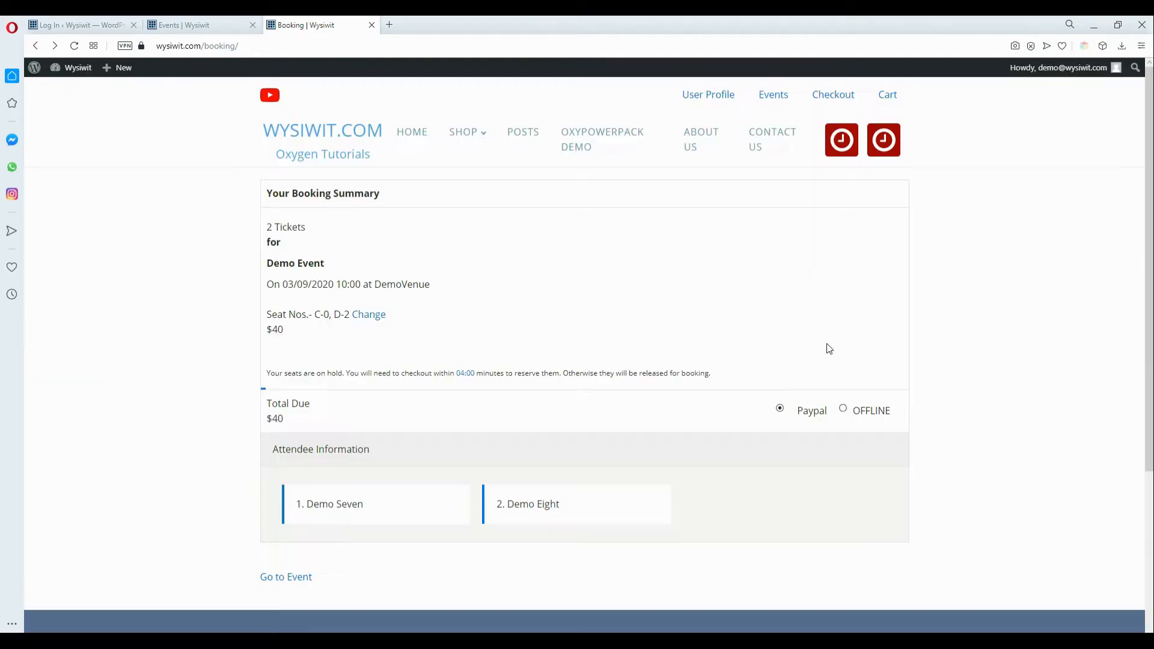
click(842, 410)
Step: Check out the offline booking, then go to the profile's My Bookings list
click(856, 436)
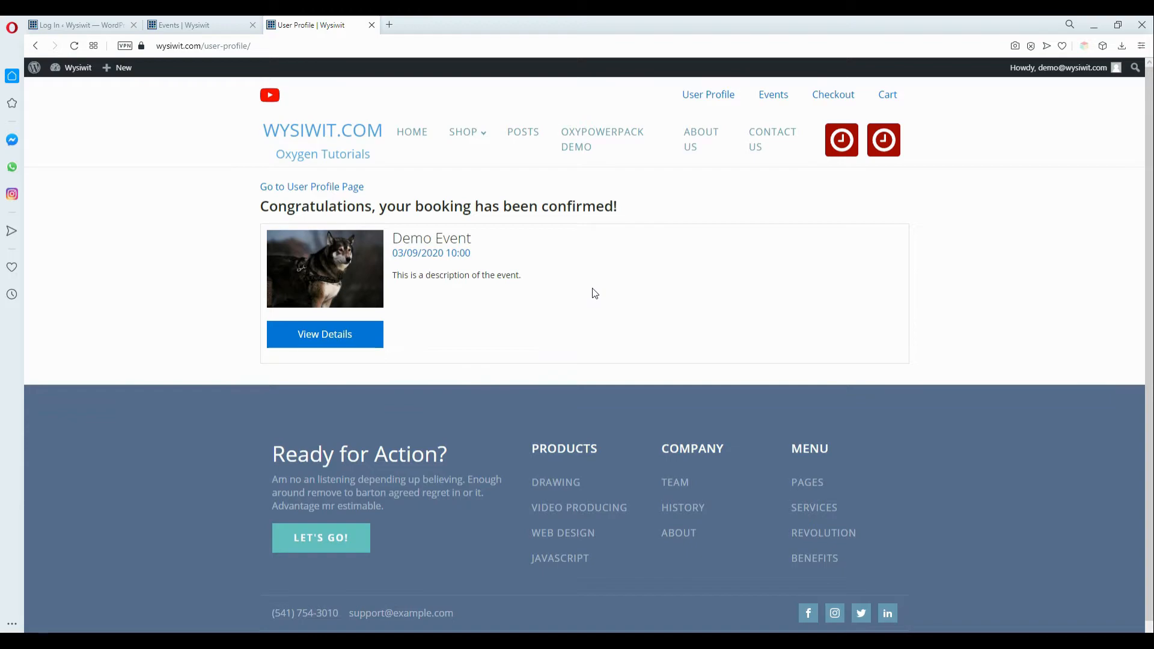
click(313, 189)
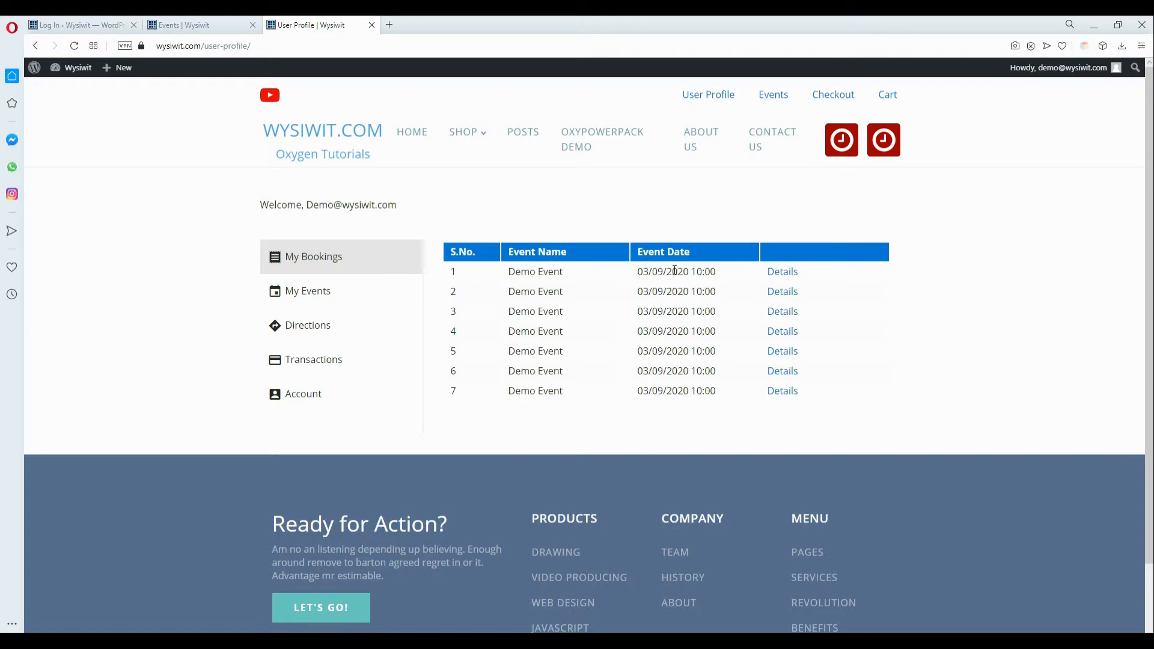
Step: Compare the two newest bookings' details, ending on the C-0/D-2 booking with pending payment
click(778, 278)
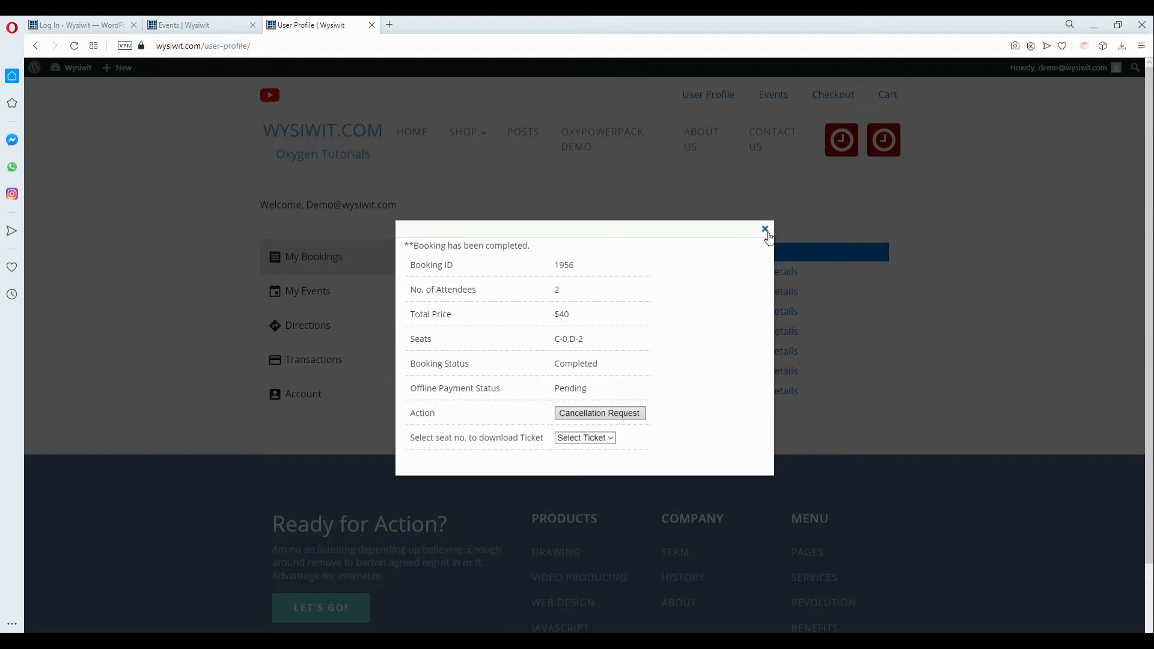
click(766, 230)
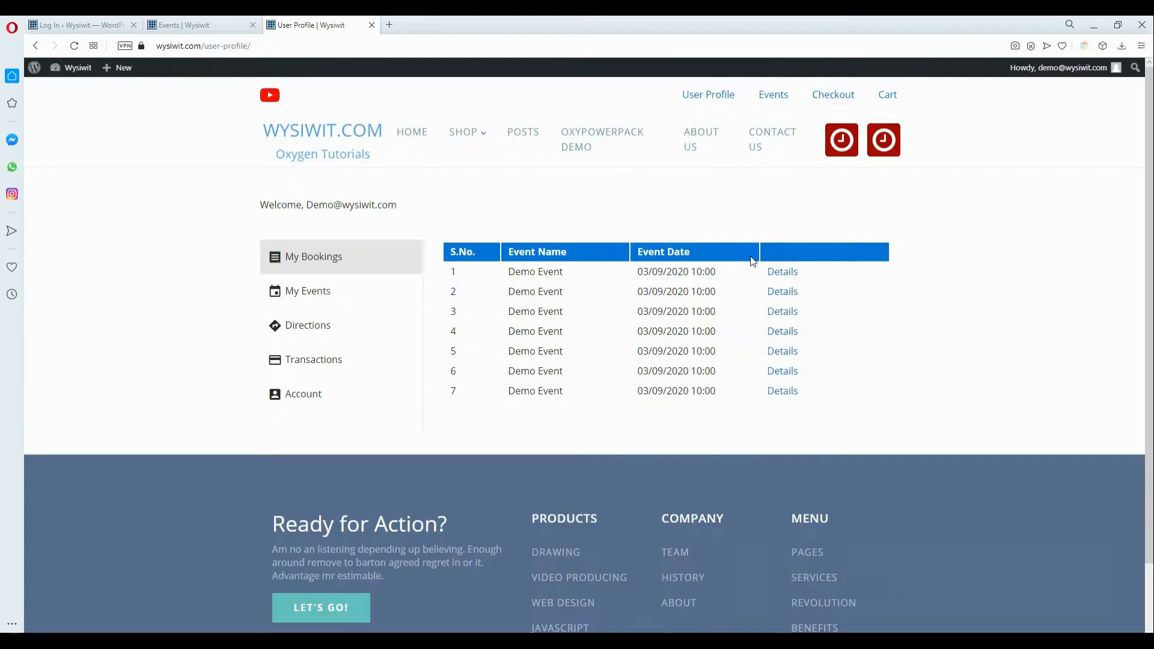
click(782, 295)
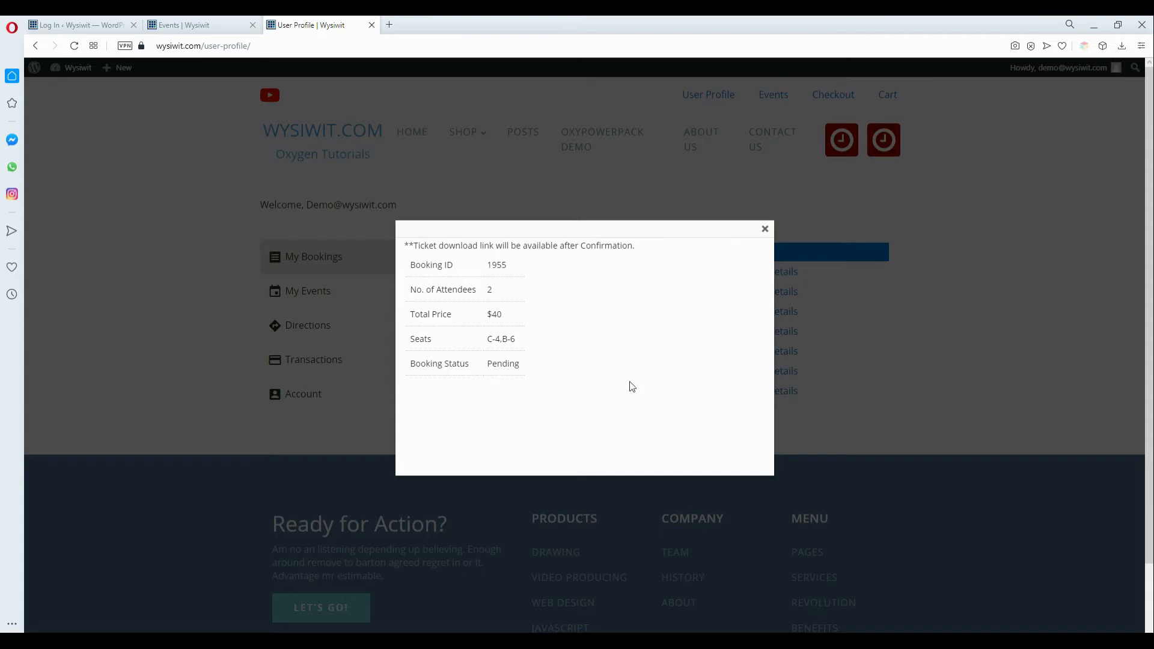
click(765, 232)
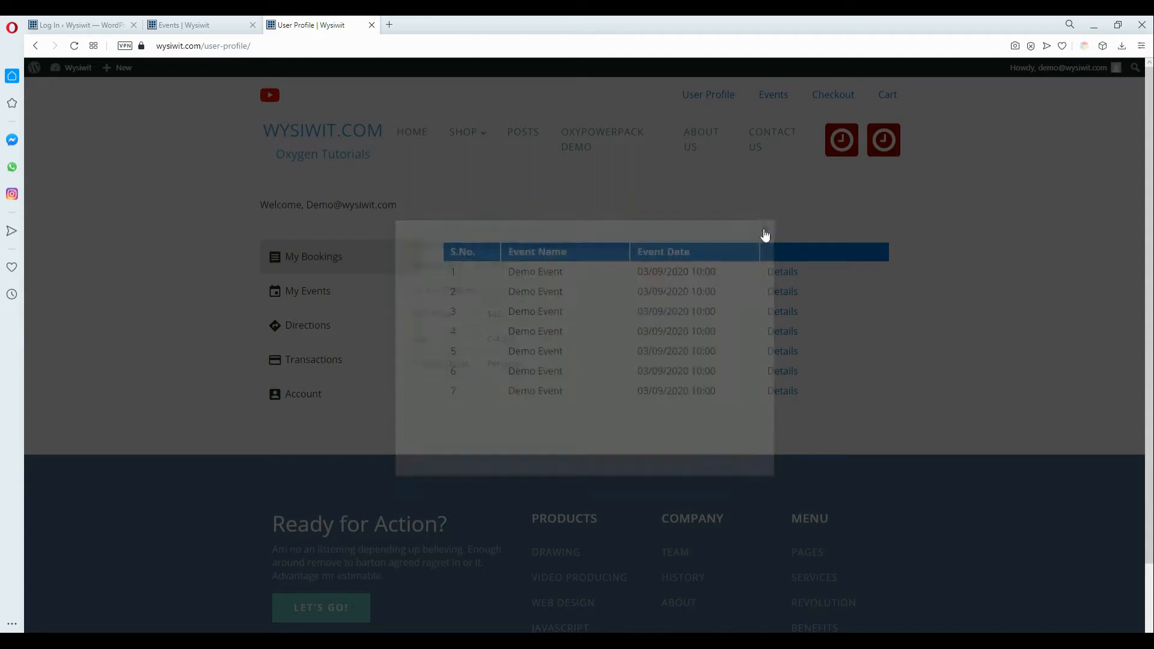
click(785, 273)
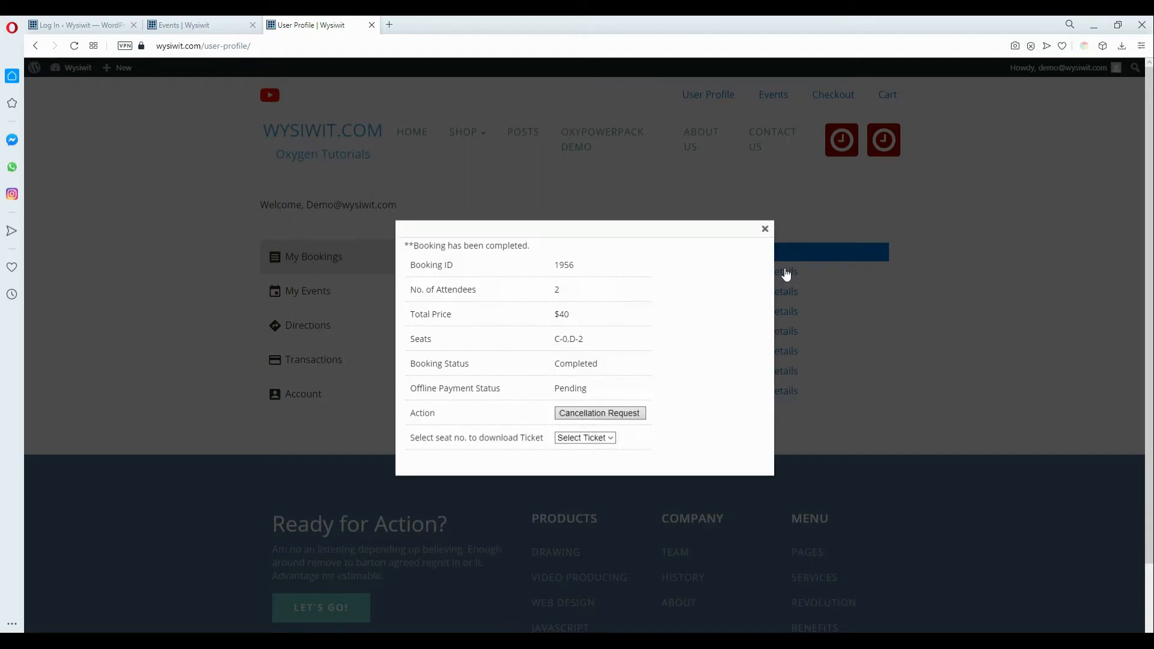
Step: Download the seat C-0 ticket as booking-Demo_Event-ticket-C-0.pdf, view it, and close it
click(601, 439)
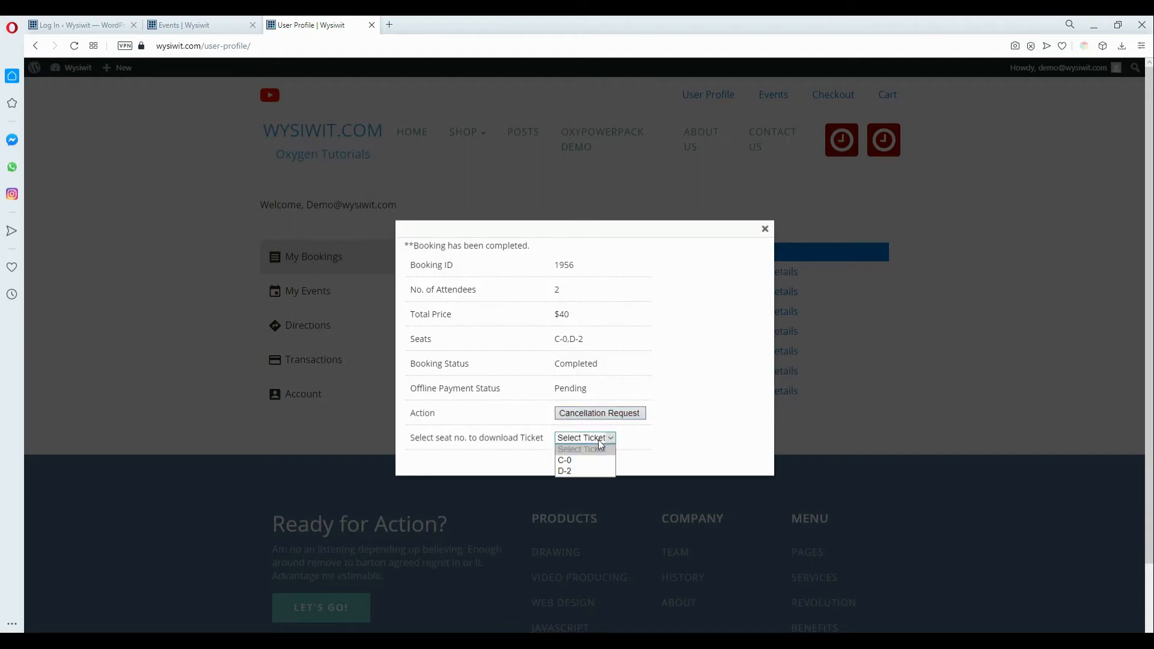
click(579, 461)
click(631, 437)
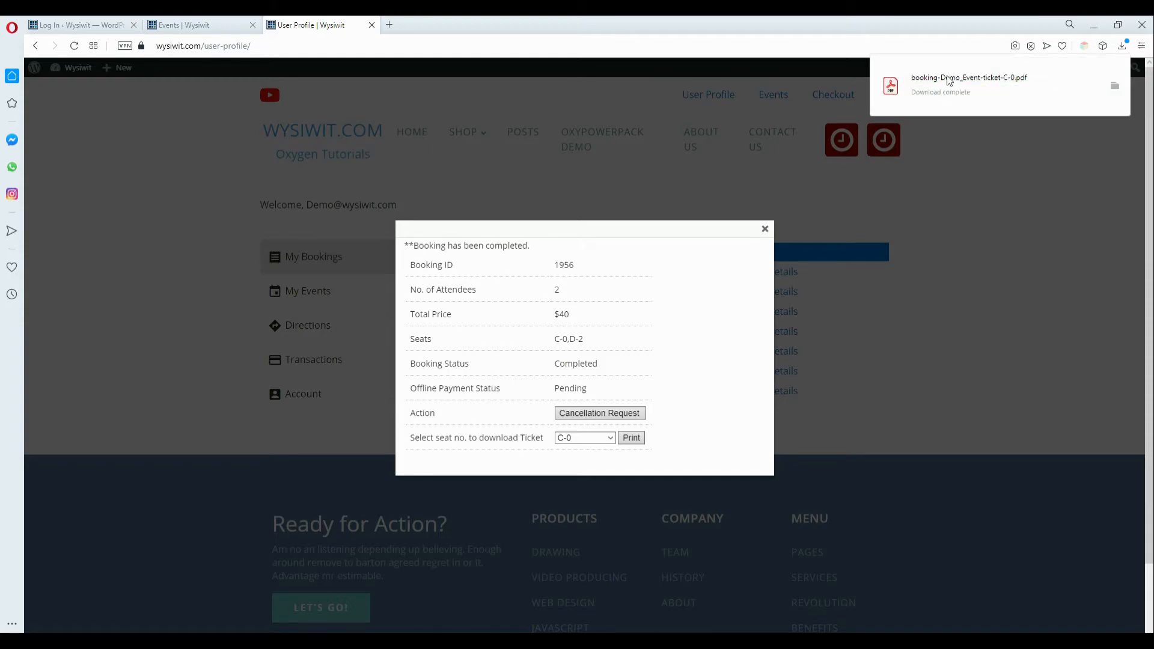
click(948, 80)
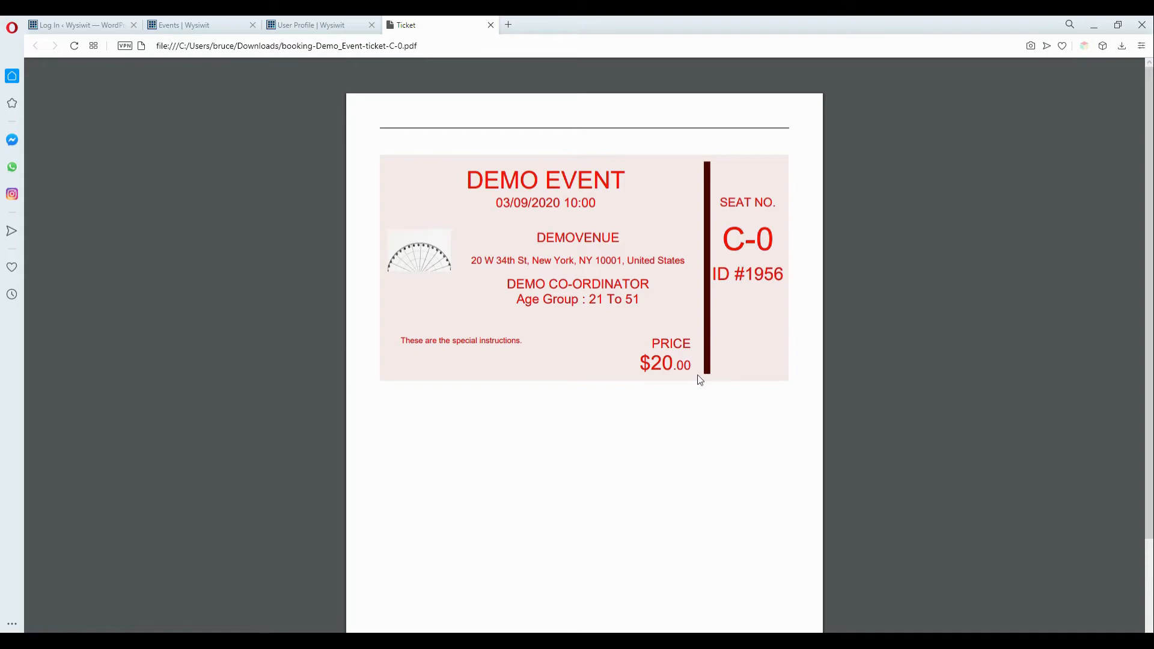
click(491, 25)
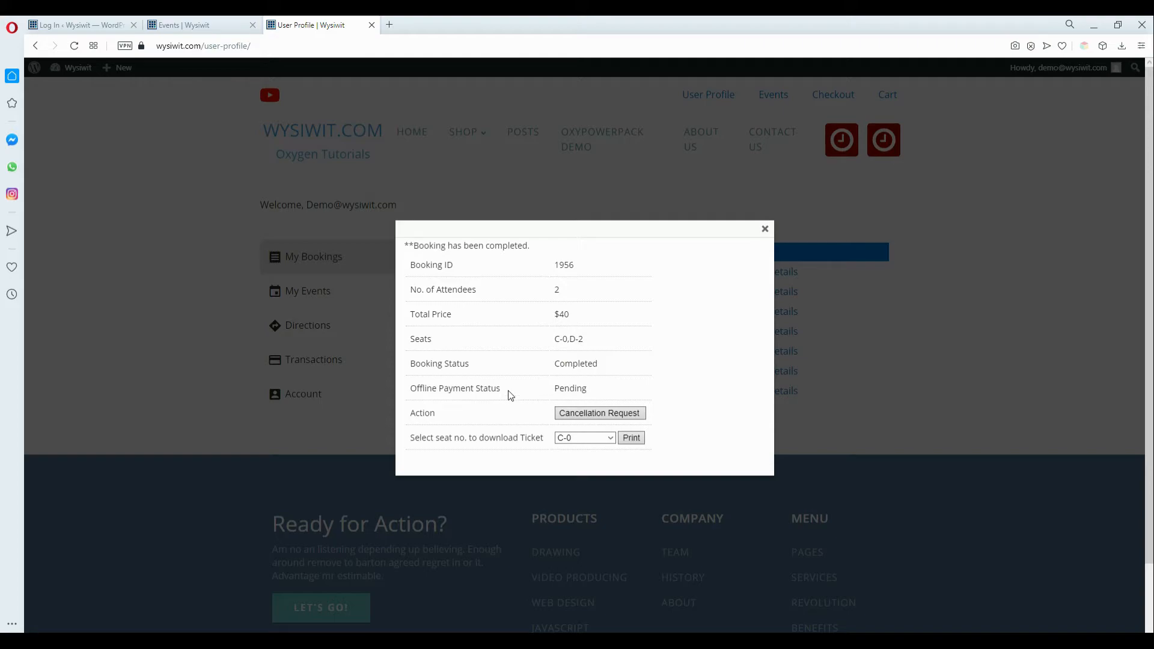
Step: In the admin Attendees list, filter Booking Status to Pending, leaving only booking 1955
click(765, 230)
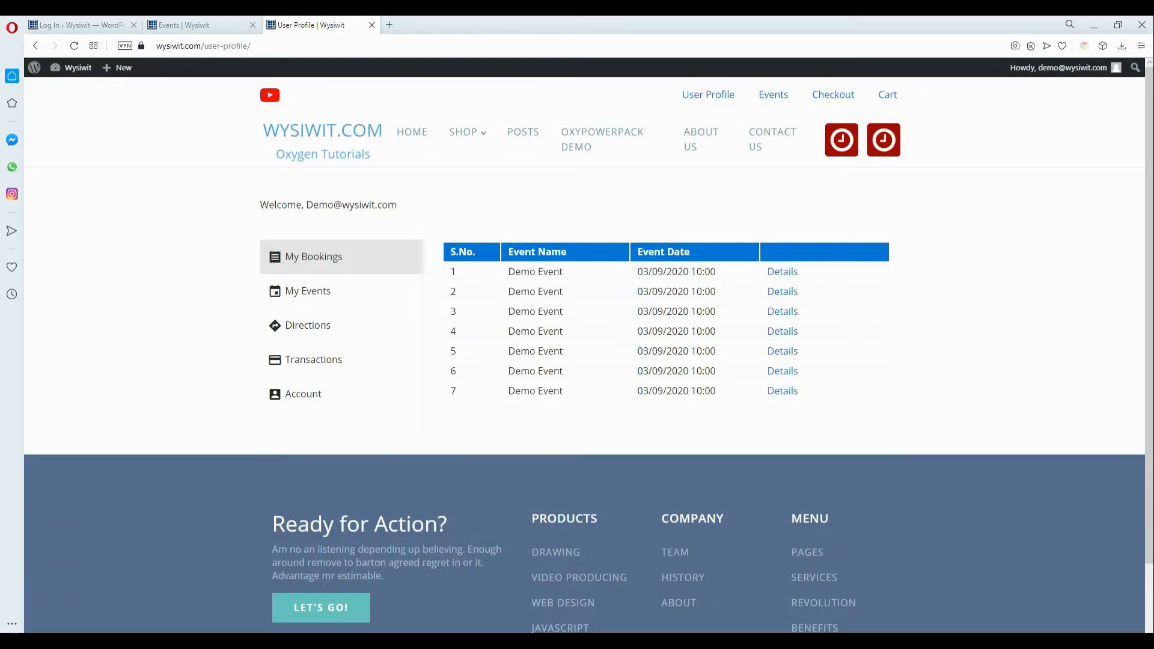
click(333, 613)
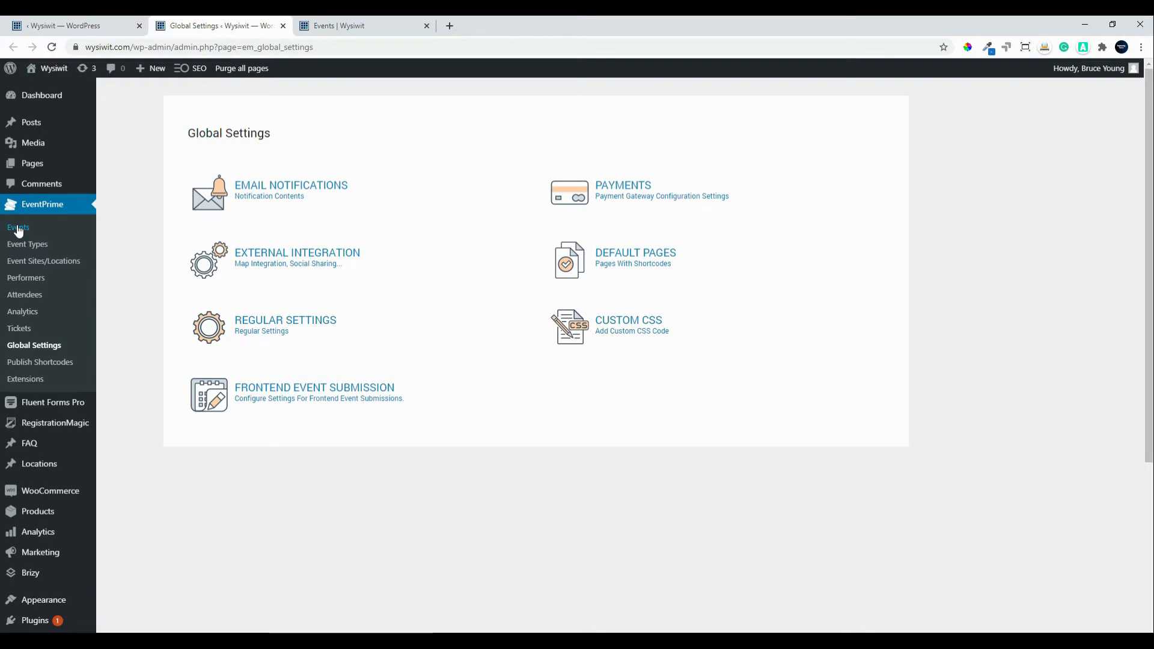
click(24, 295)
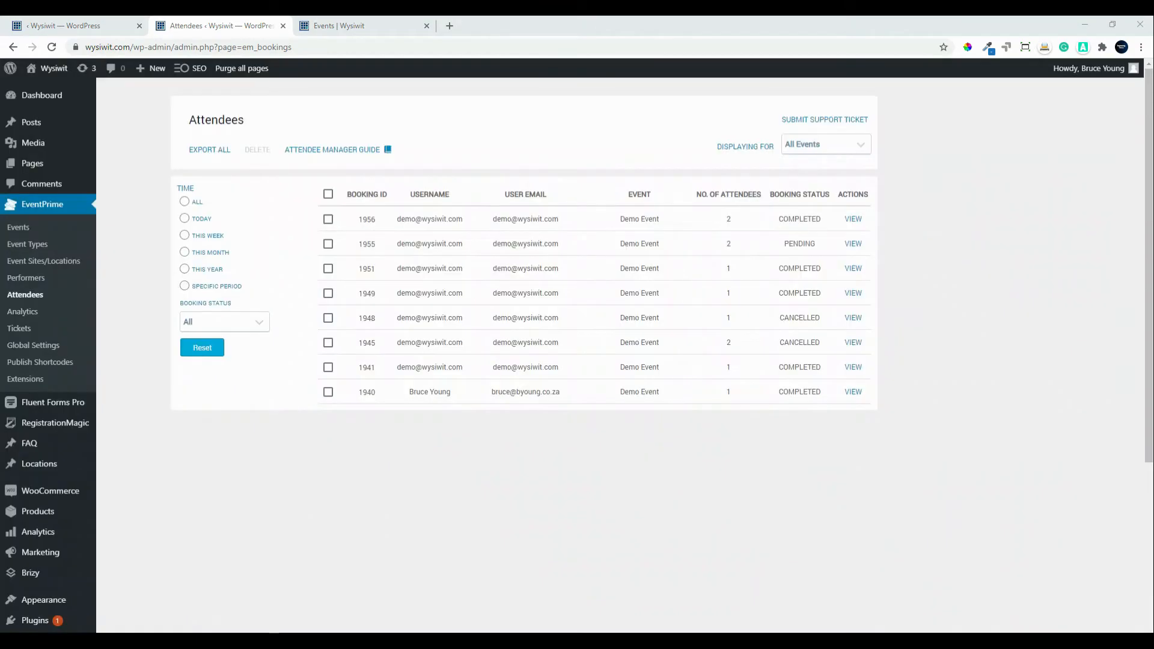
click(260, 325)
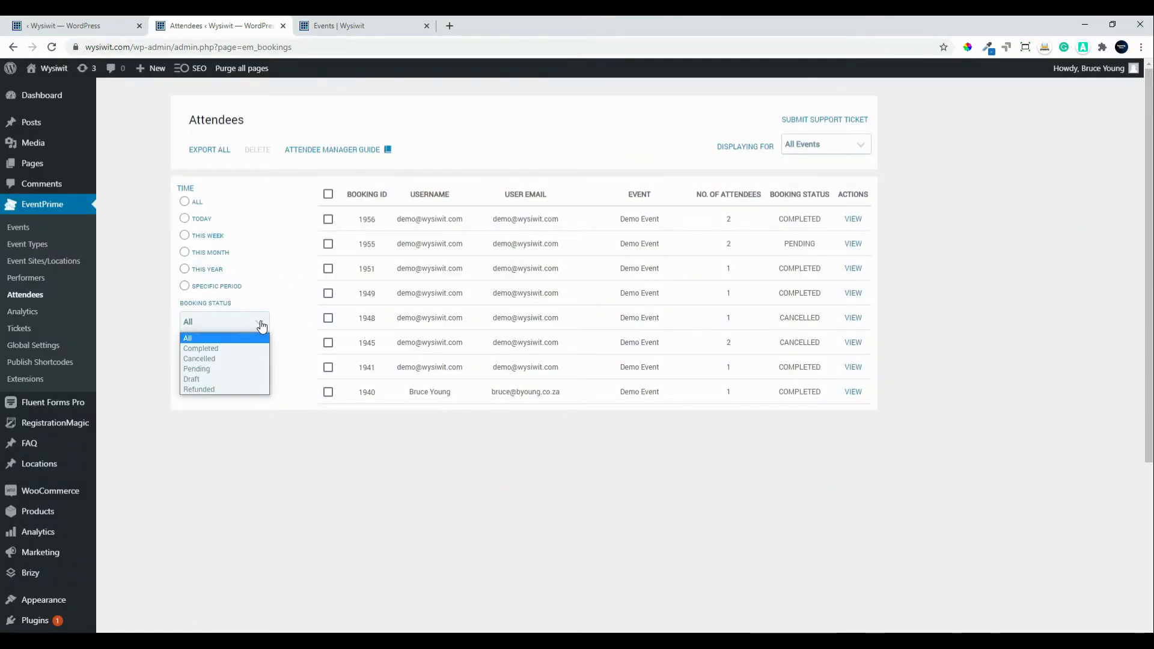
click(237, 371)
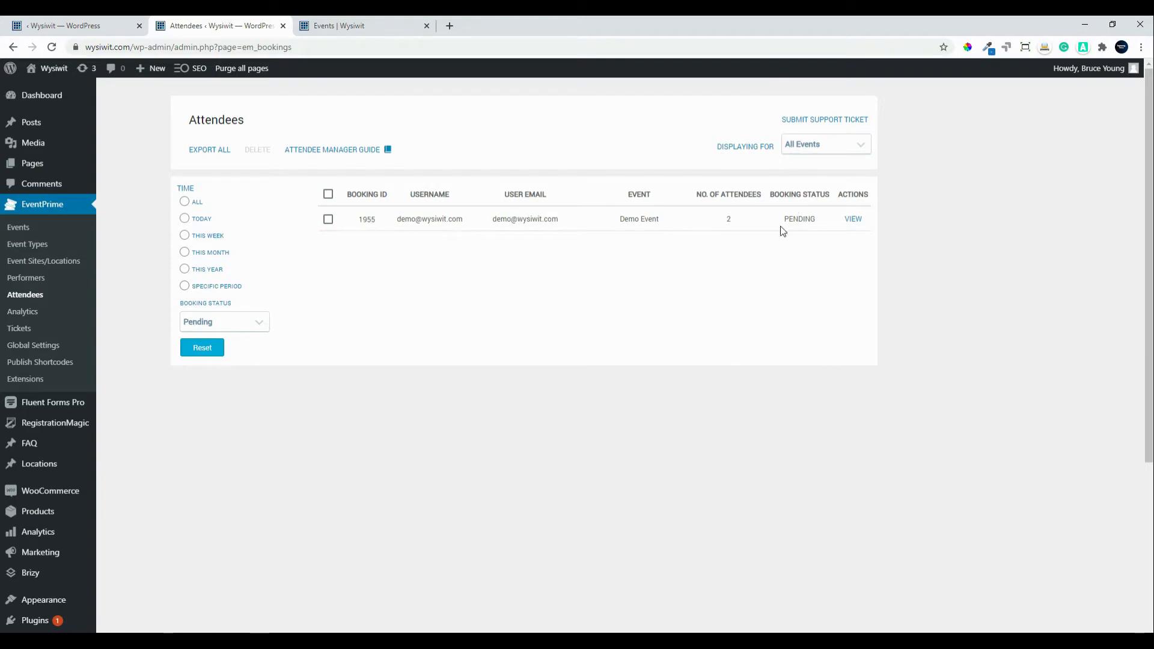
Step: Review booking 1955's full details in the admin
click(855, 222)
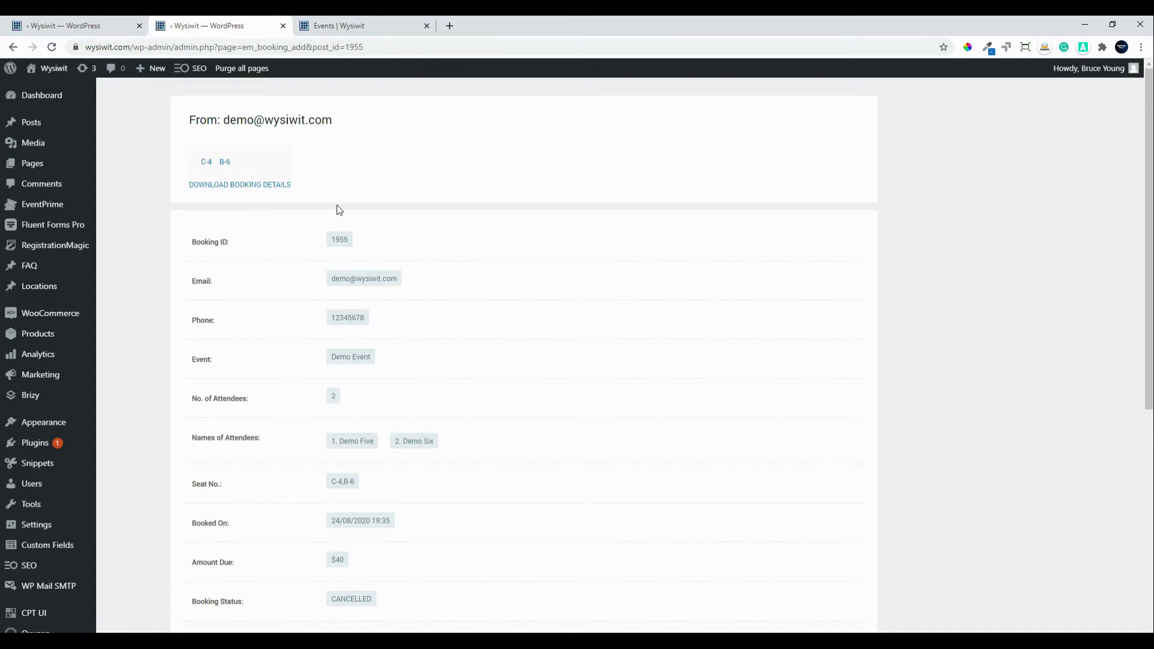
scroll(512, 371, down, 1)
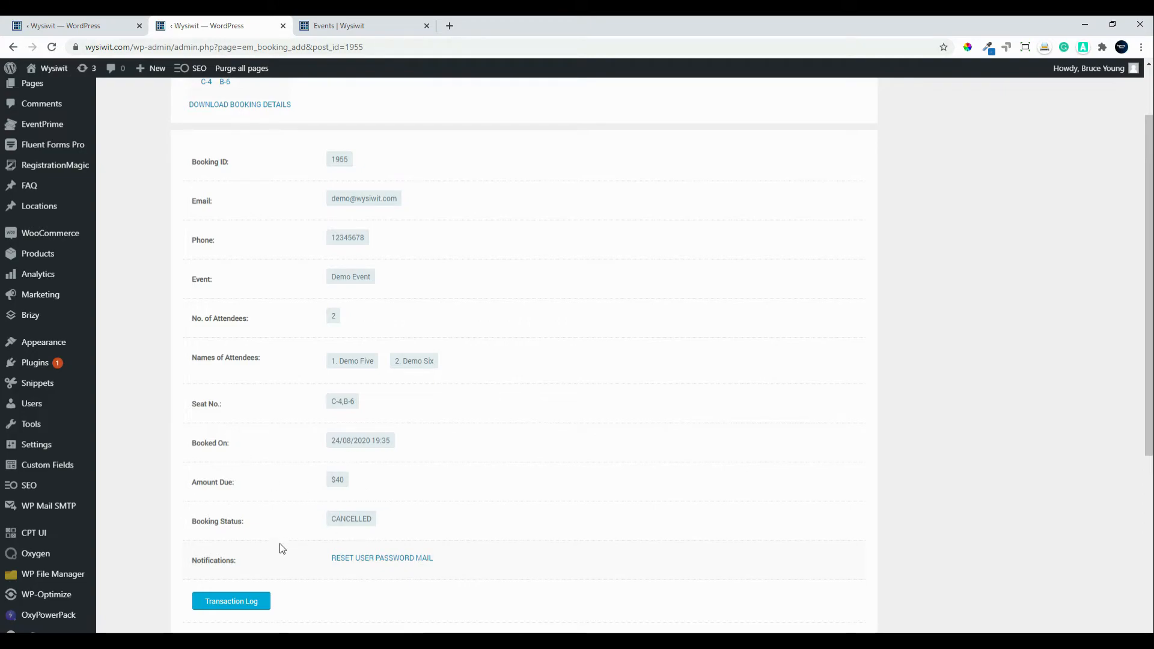
scroll(388, 574, down, 1)
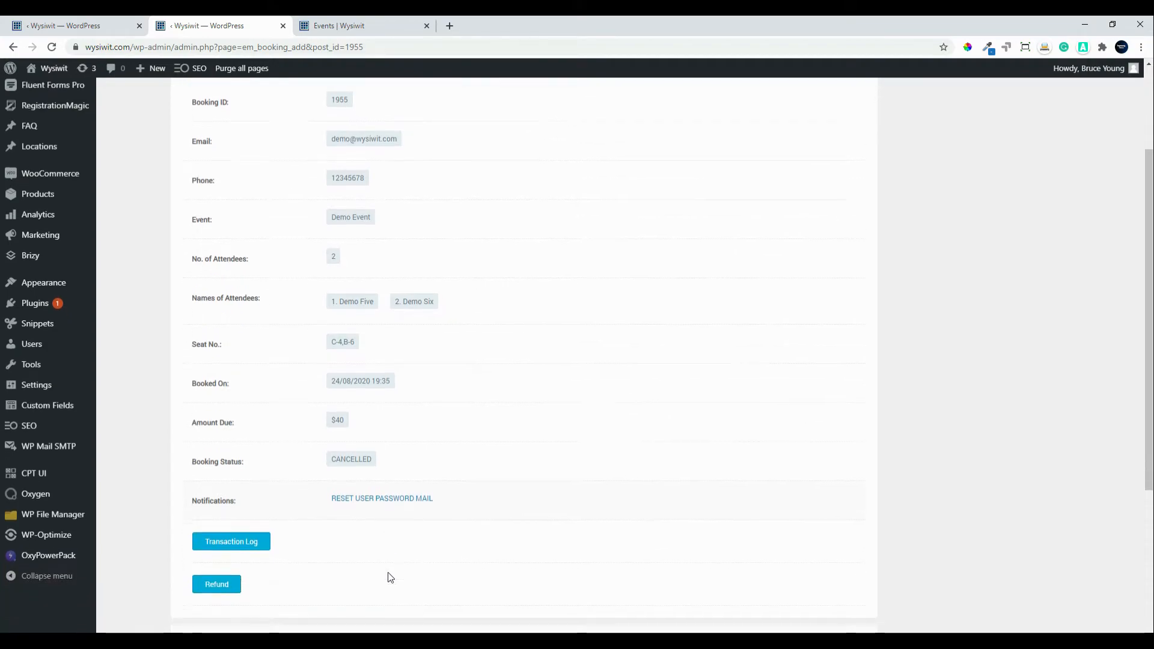
scroll(388, 573, down, 3)
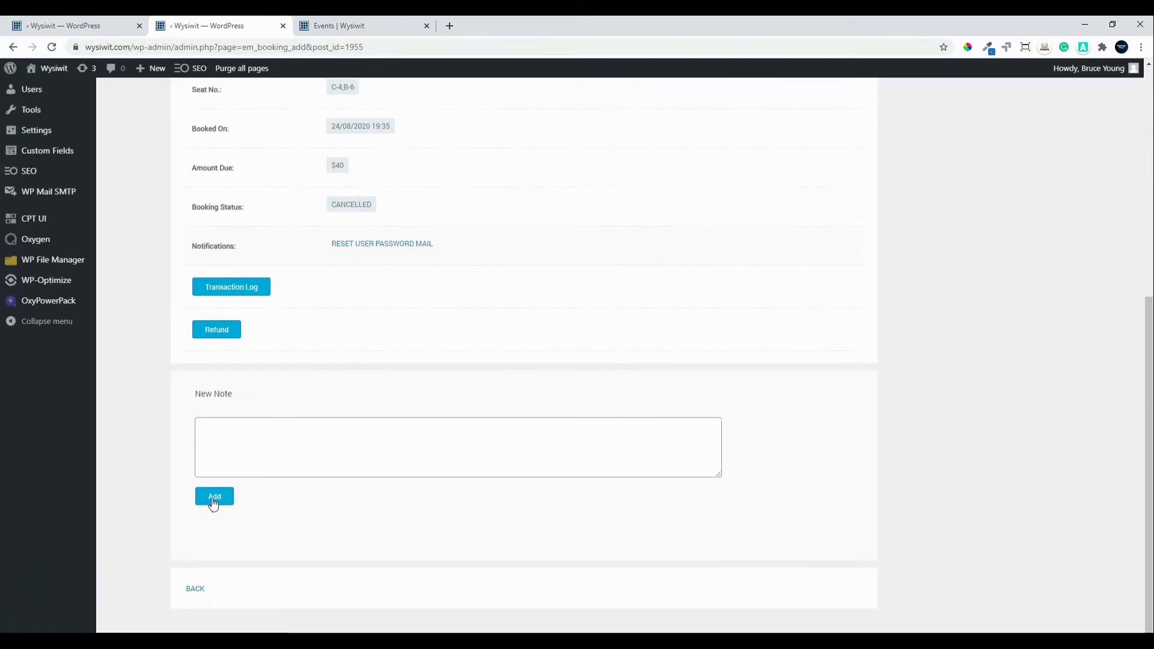
scroll(241, 577, up, 1)
scroll(222, 604, down, 1)
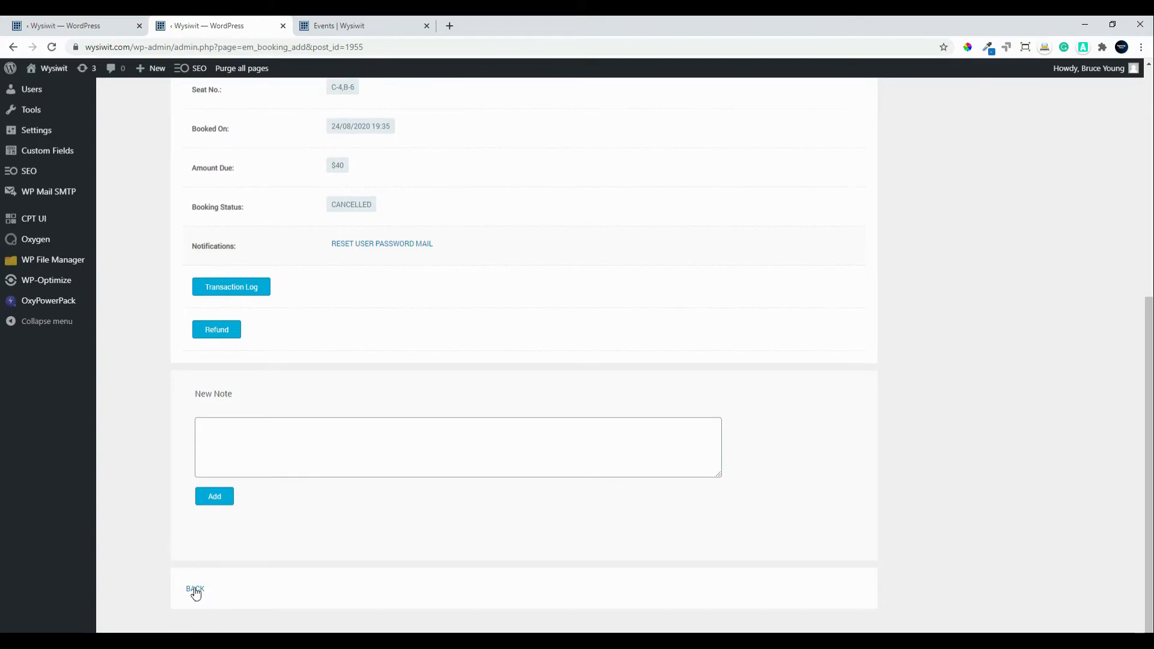
Step: Return to attendees and show the EventPrime events calendar for September 2020
click(195, 591)
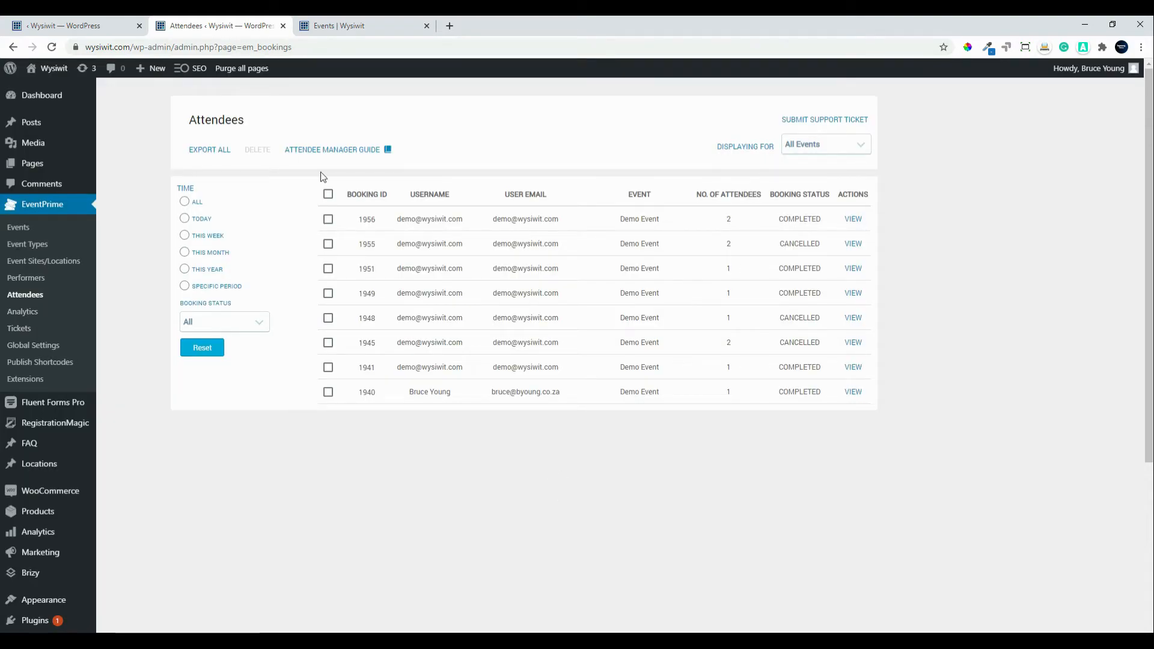
click(13, 231)
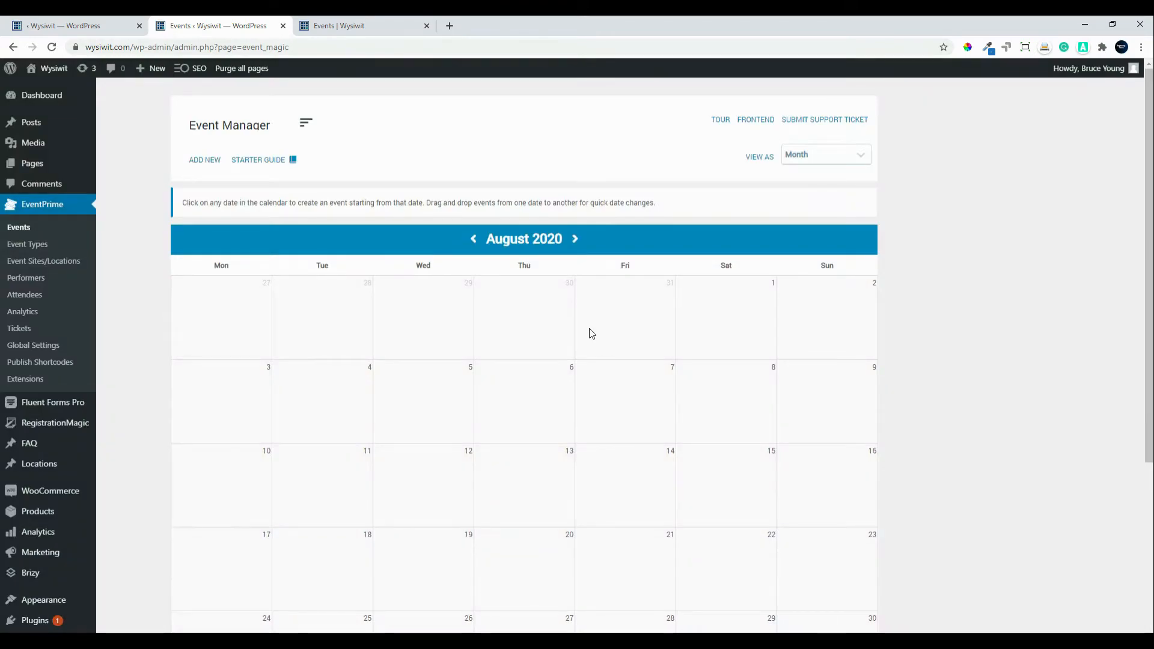
click(583, 240)
Step: Open Demo Event's dashboard from its card in the September calendar
mouse_move(532, 304)
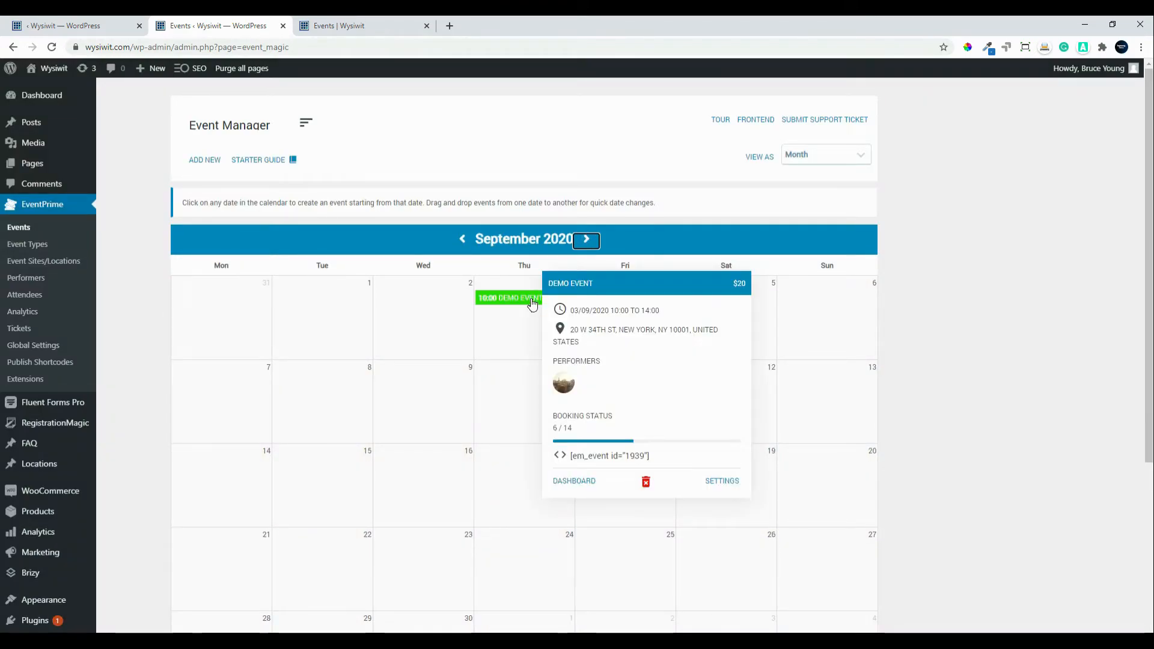
click(581, 489)
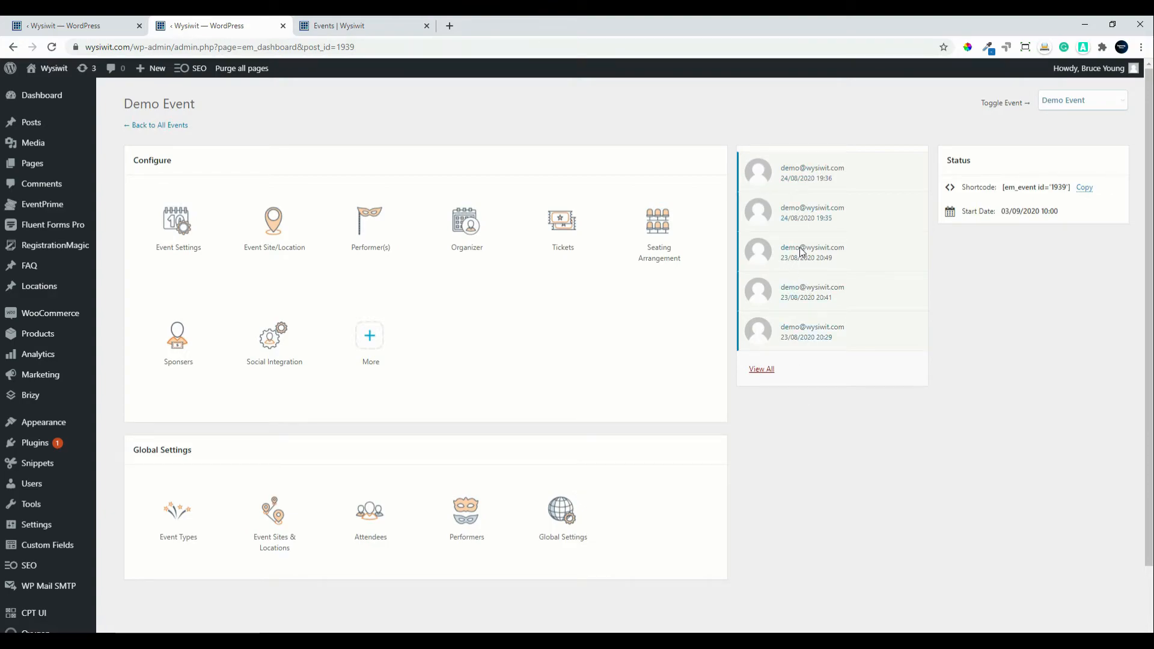
Step: Review booking 1955 from the dashboard's recent bookings, then go back to all attendees
click(762, 217)
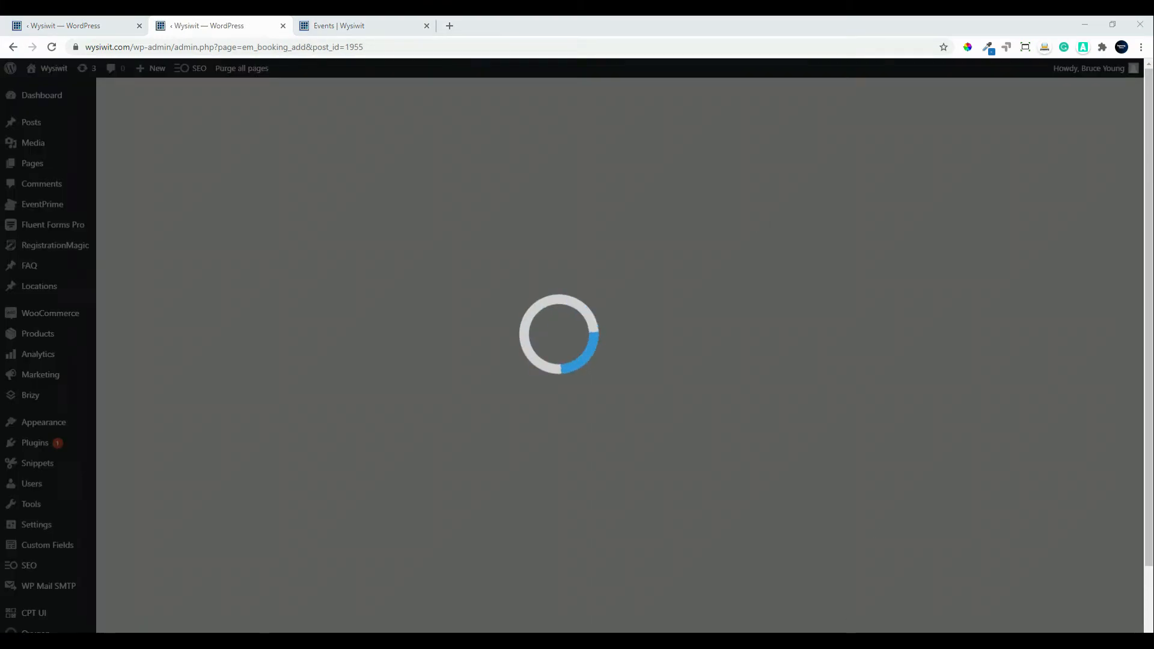
scroll(521, 409, down, 6)
scroll(525, 374, up, 4)
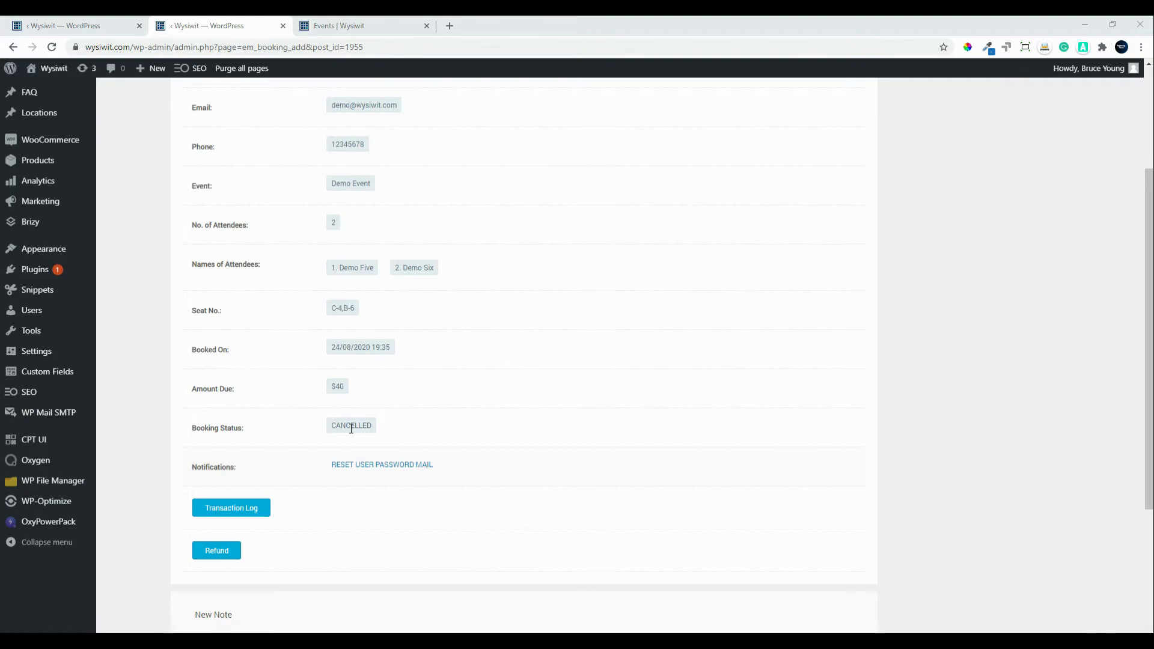
scroll(410, 506, down, 4)
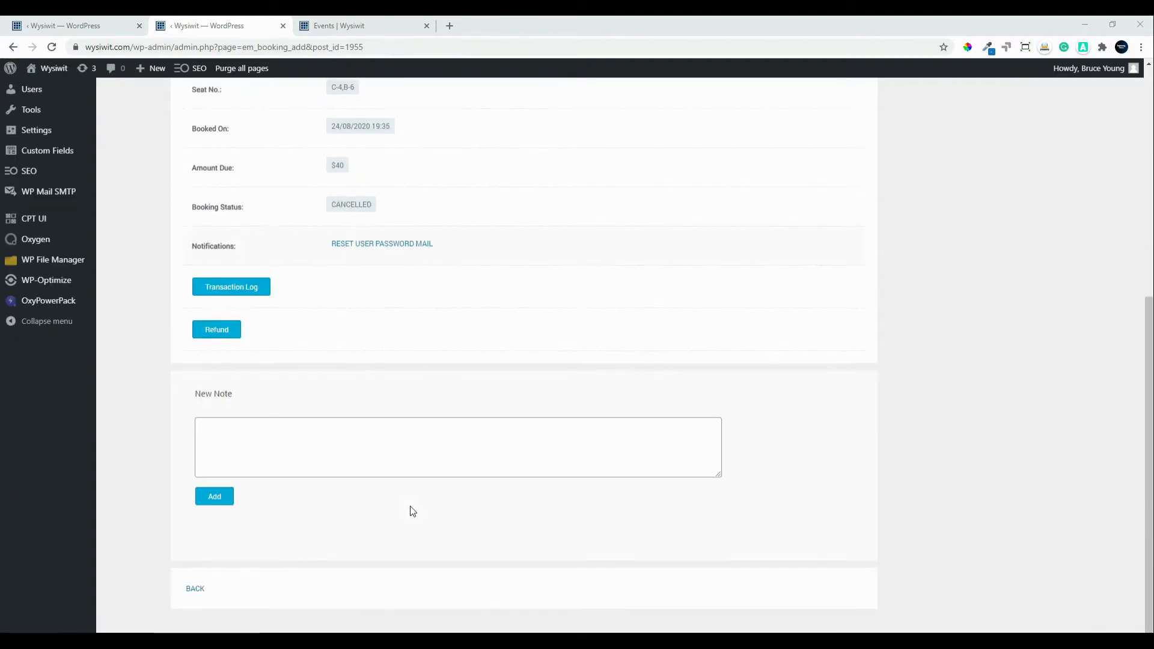
click(198, 592)
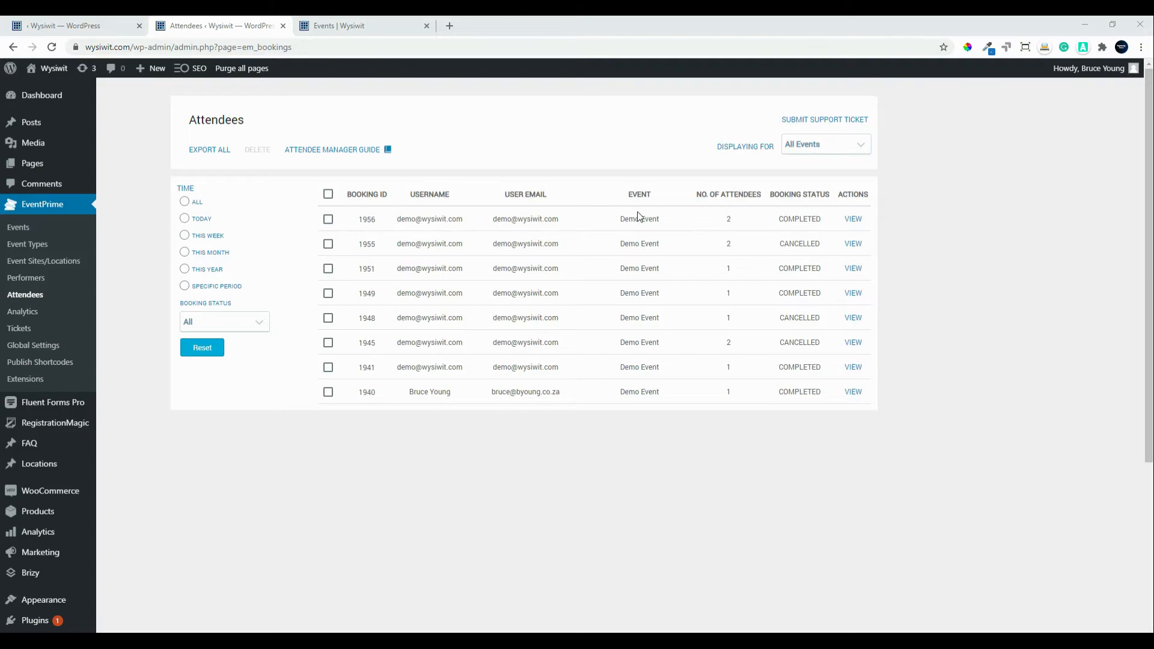
Step: Change booking 1956's Offline Payment Status to Received and confirm the change
click(858, 221)
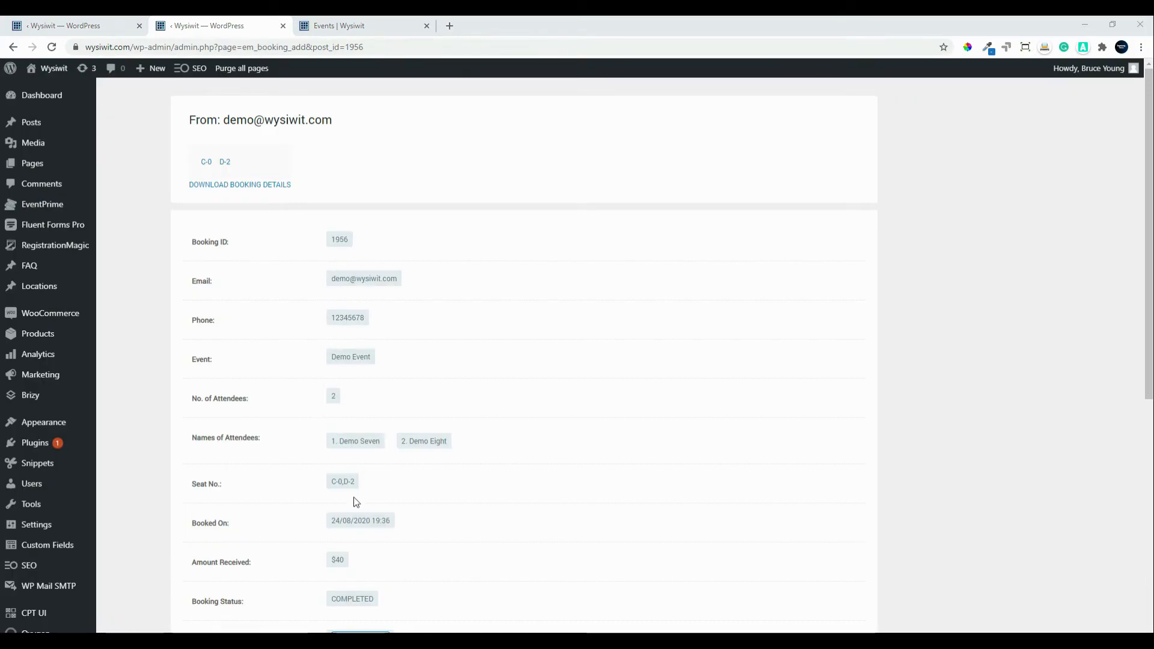
scroll(457, 506, down, 4)
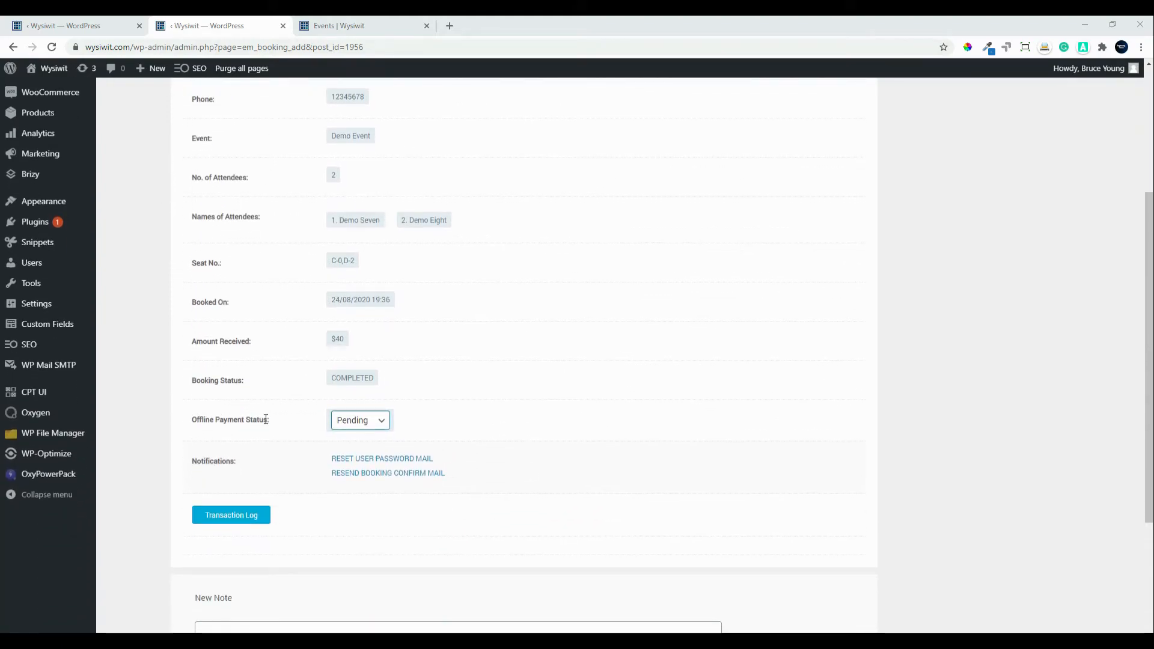
click(381, 425)
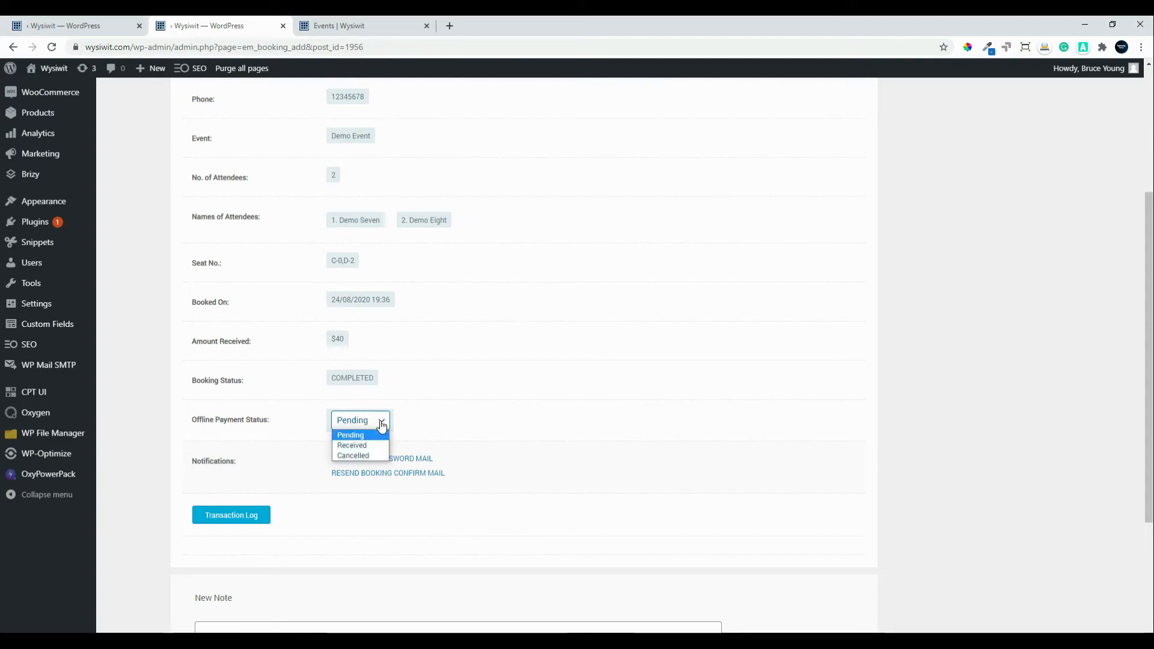
click(363, 446)
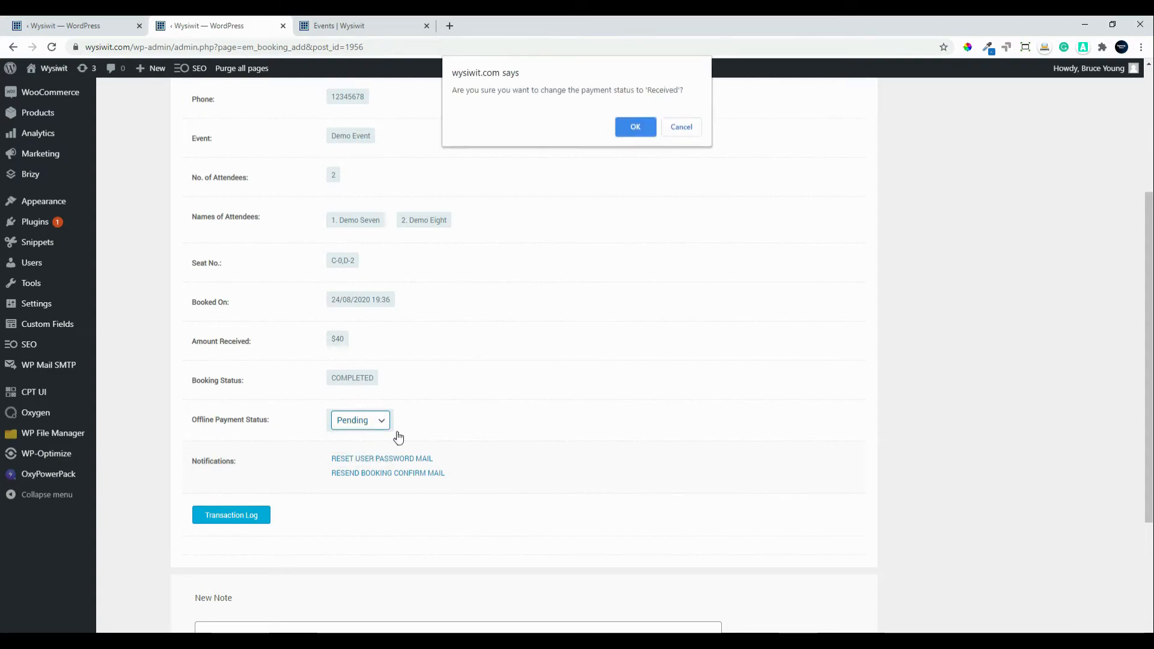
click(642, 129)
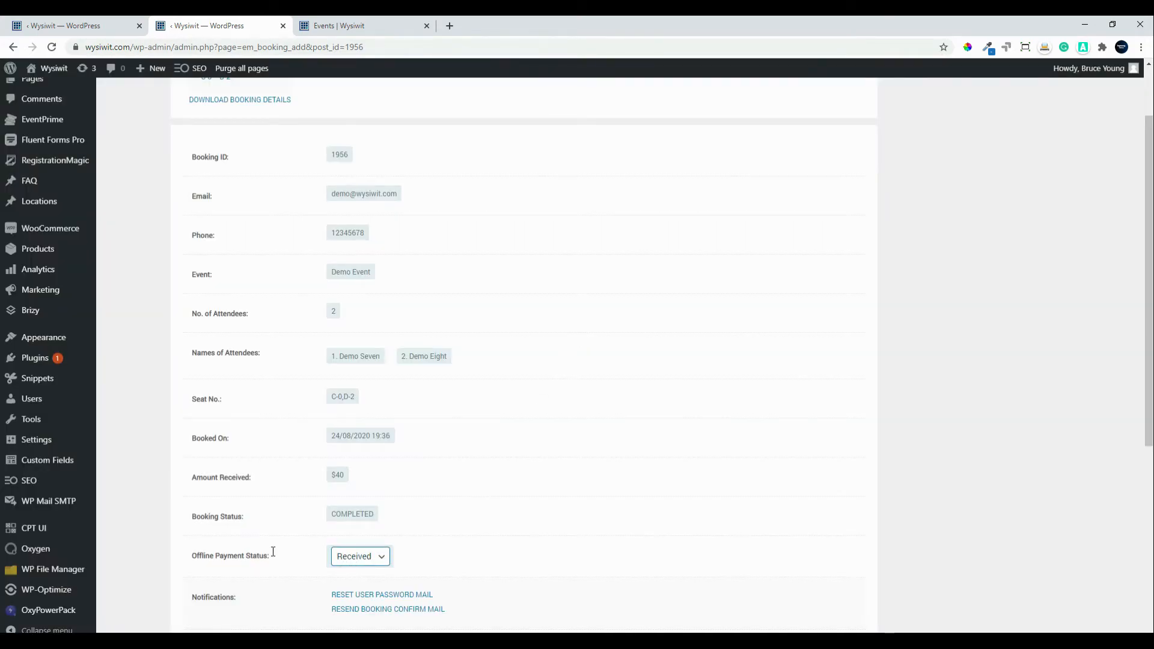
scroll(510, 555, down, 3)
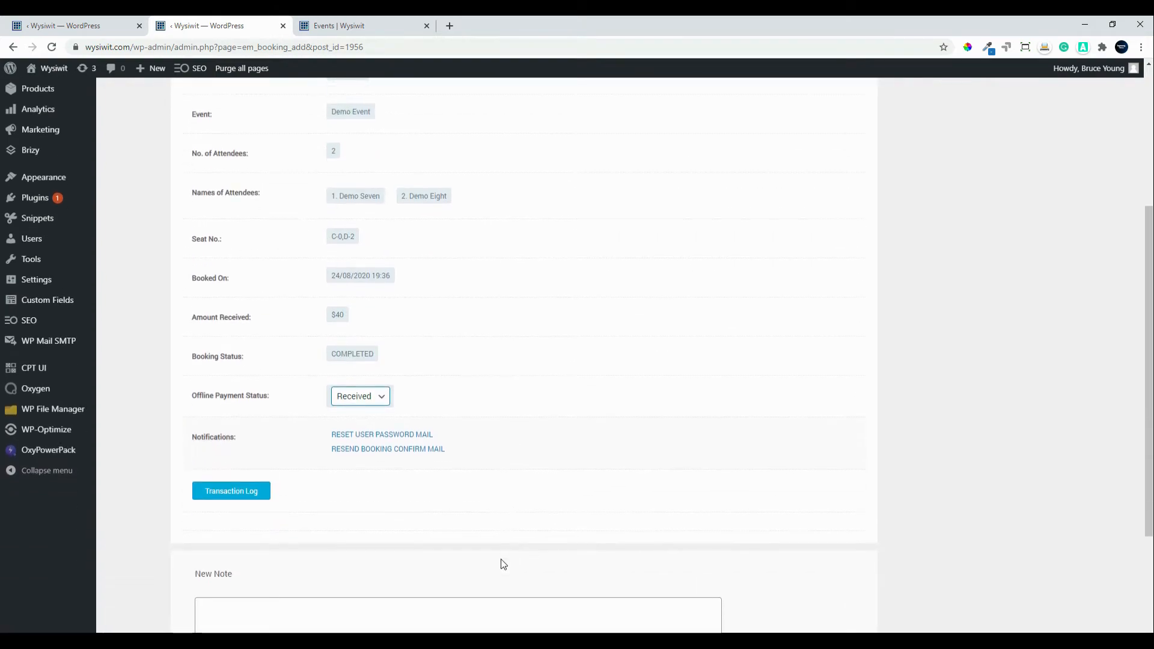
Step: Resend booking 1956's confirmation mail, return to attendees, and view the email in Gmail
click(372, 450)
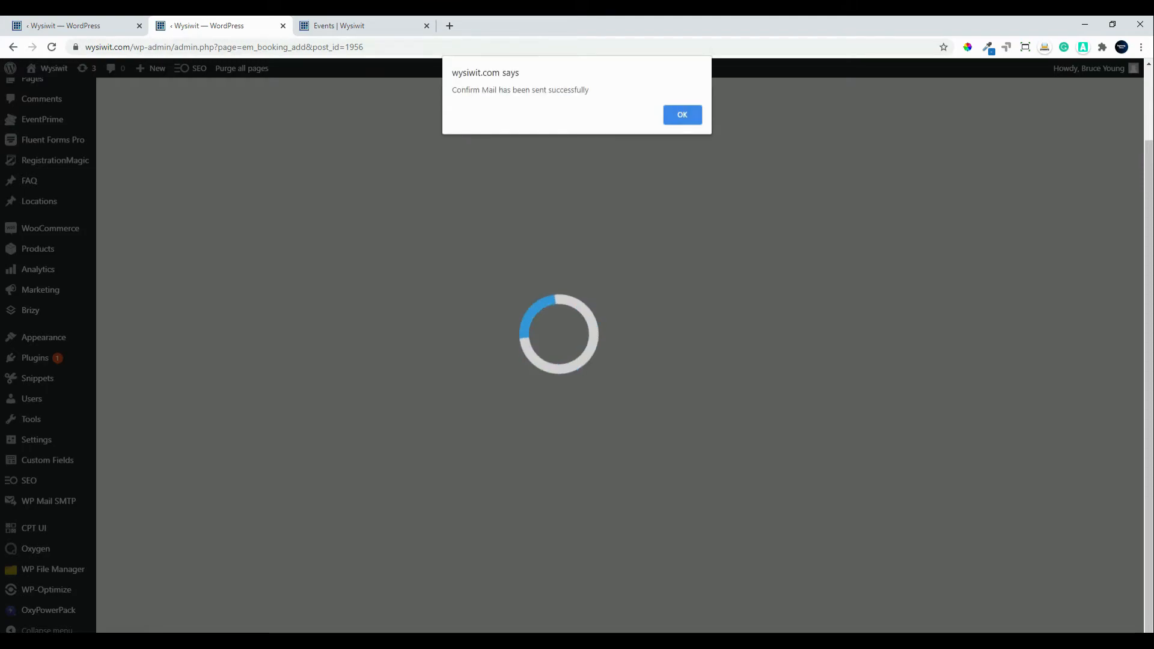
key(Return)
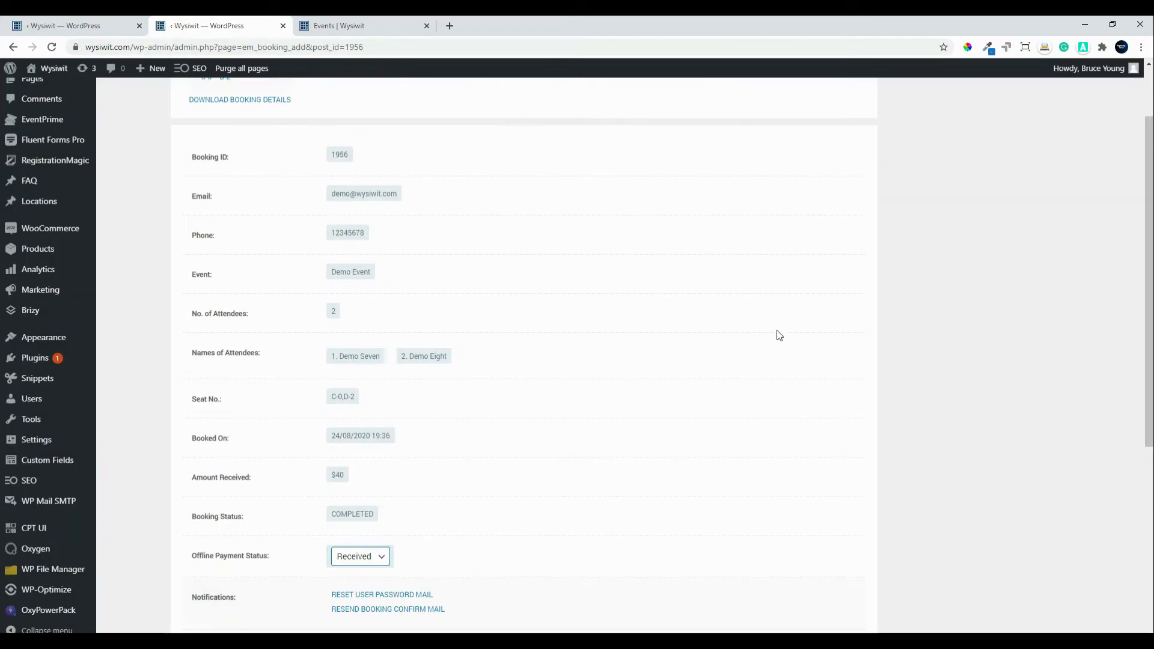
scroll(554, 535, down, 6)
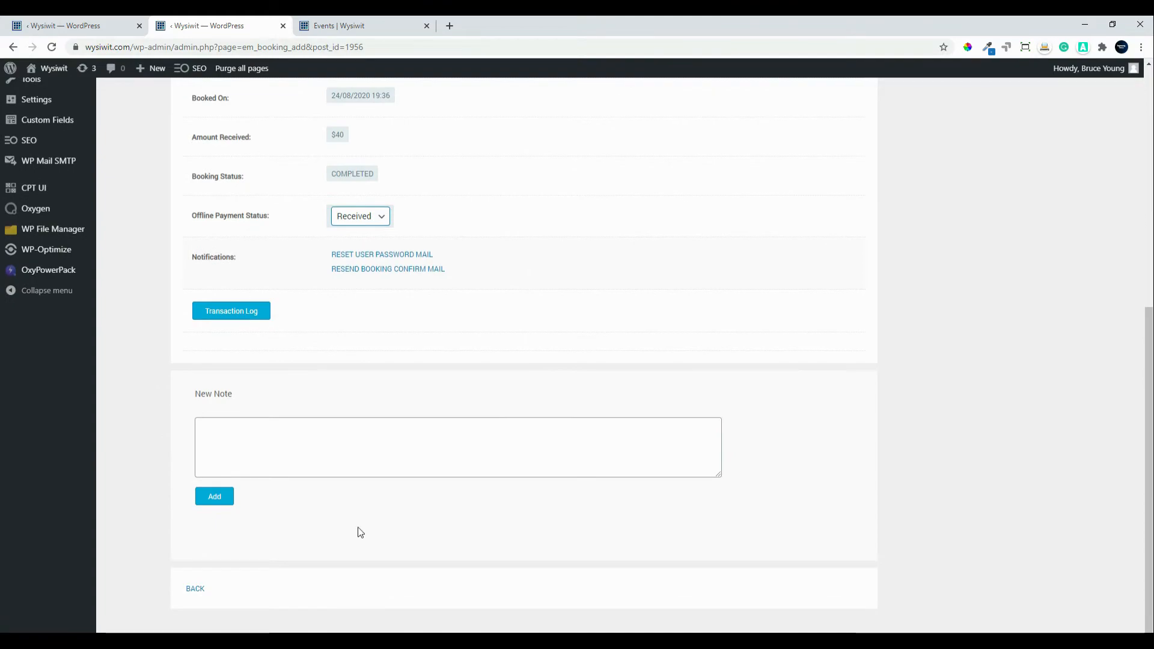
scroll(245, 561, up, 1)
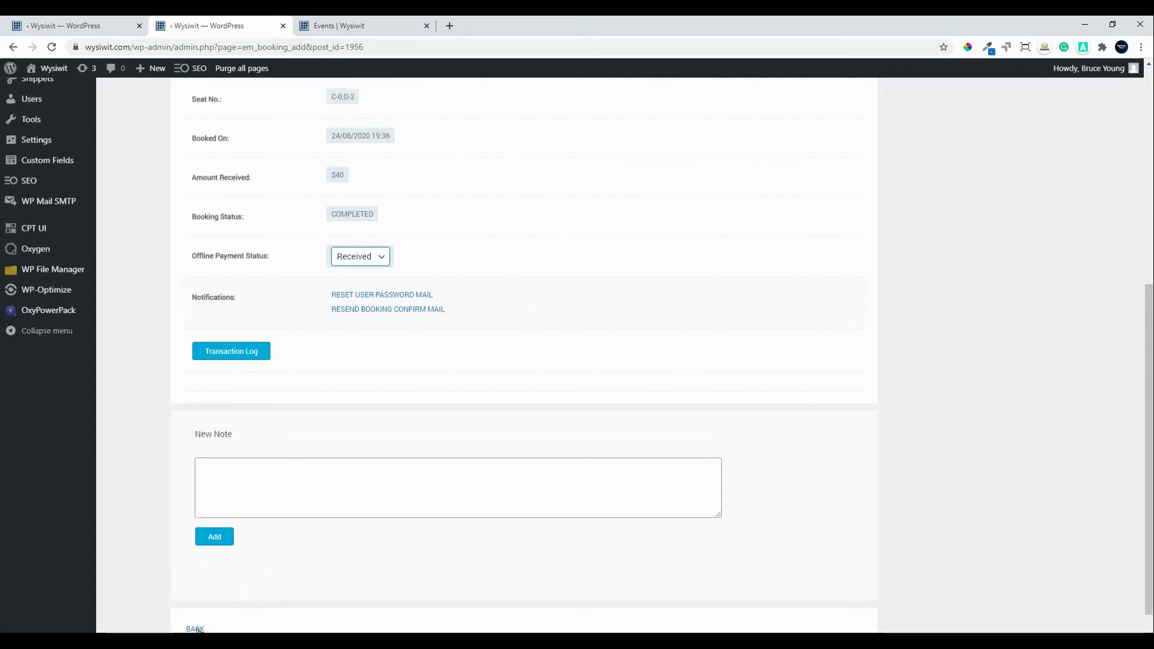
click(196, 629)
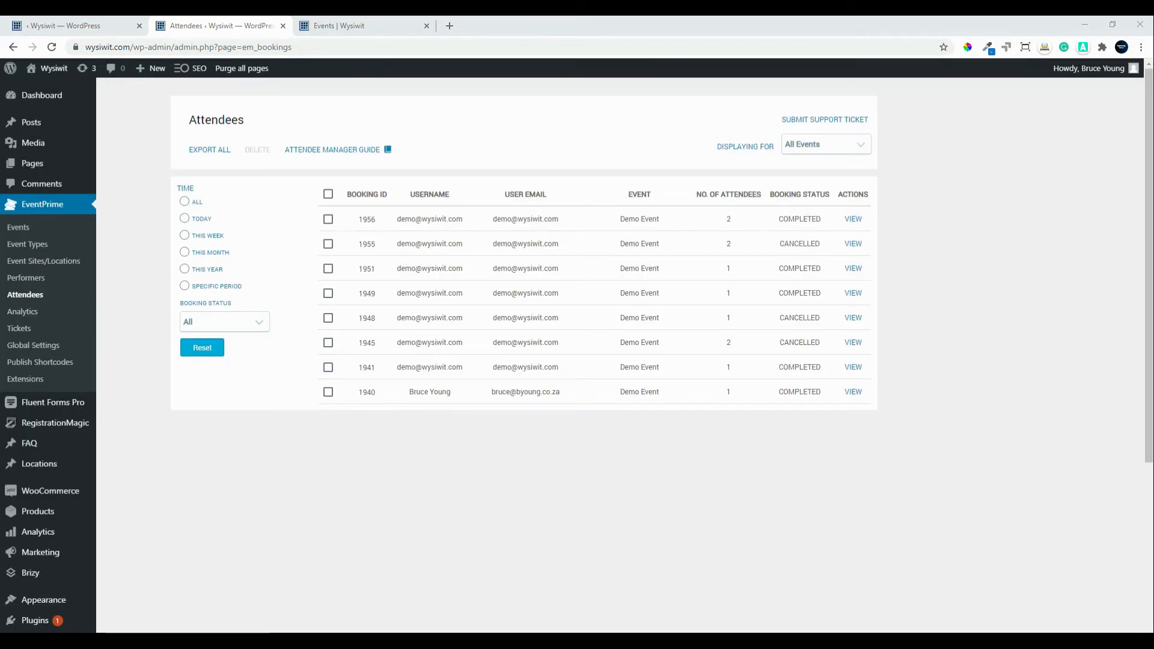
key(alt+Tab)
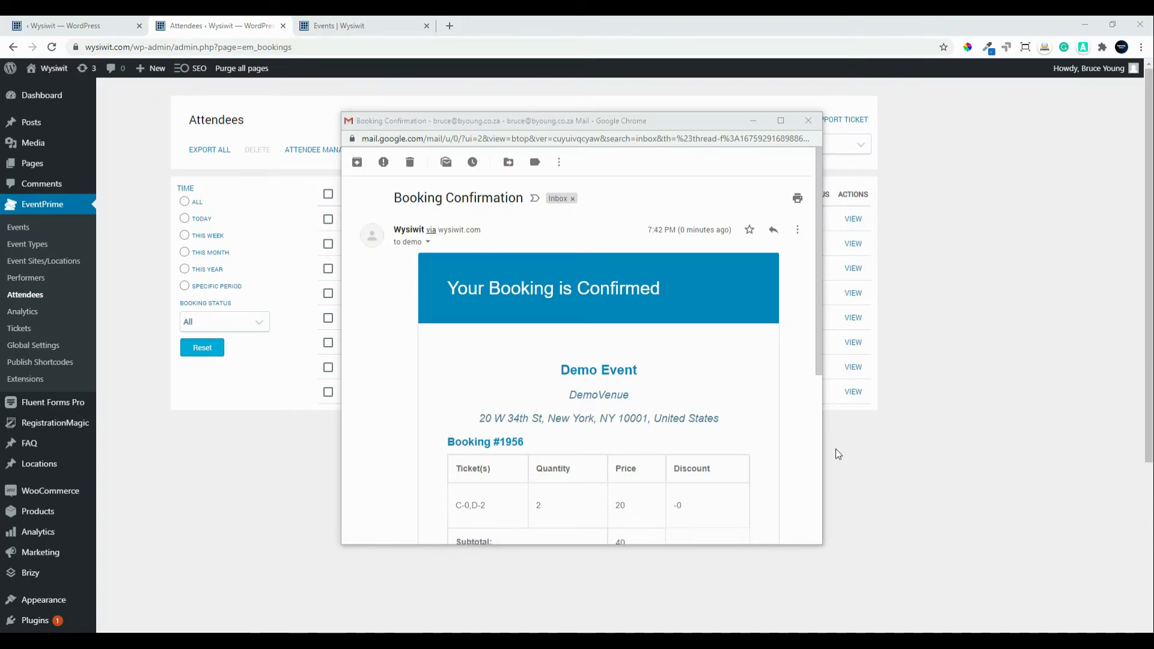
Step: Close the Gmail booking confirmation popup to reveal the Attendees list with booking 1956
scroll(572, 384, down, 3)
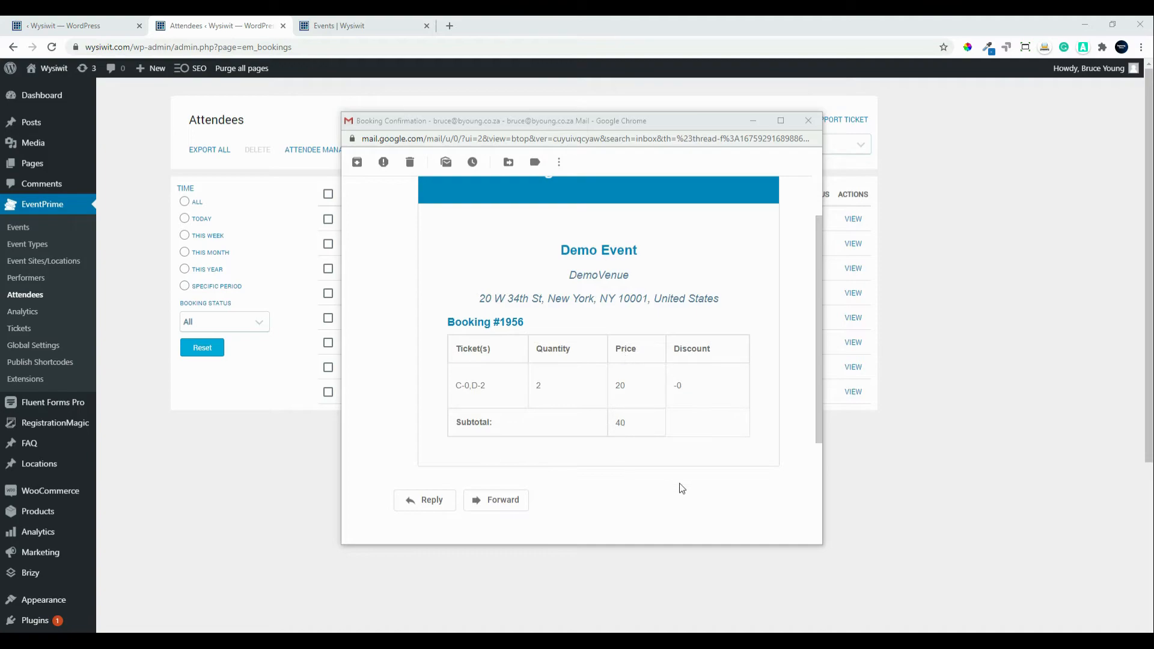
click(808, 123)
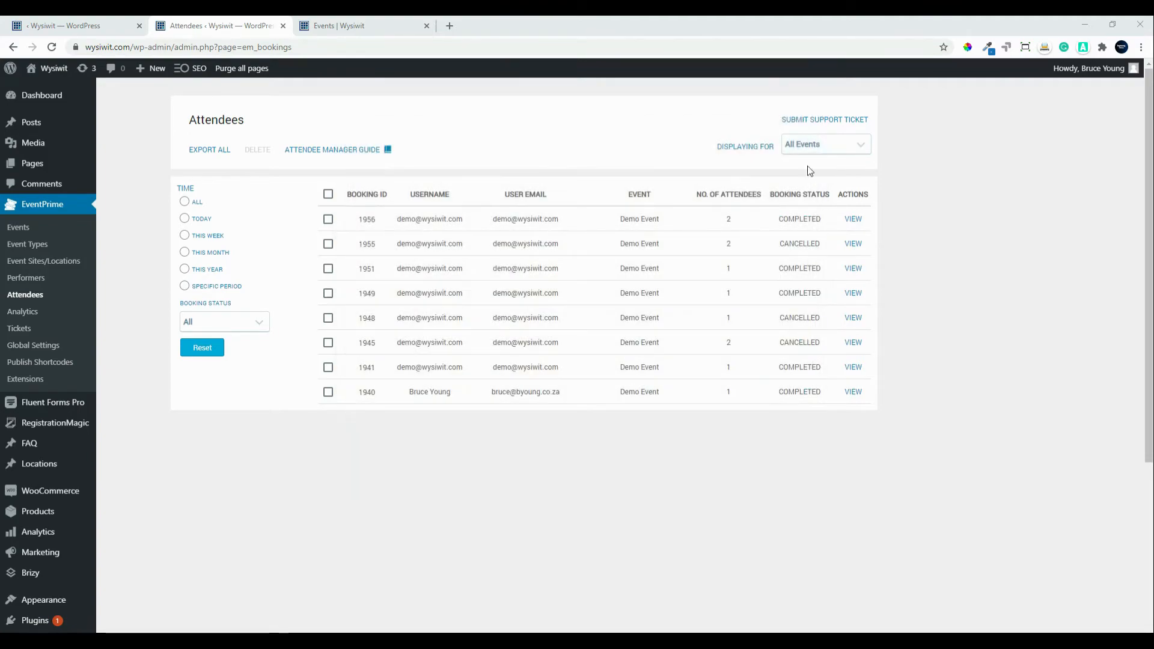
click(849, 221)
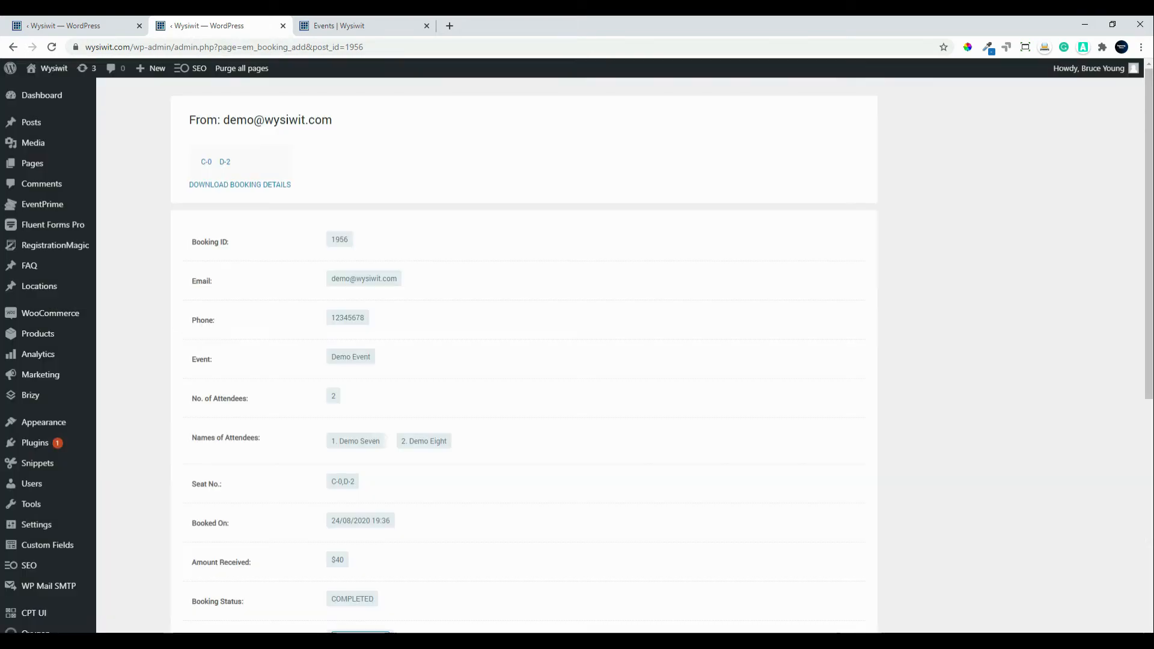
scroll(641, 579, down, 5)
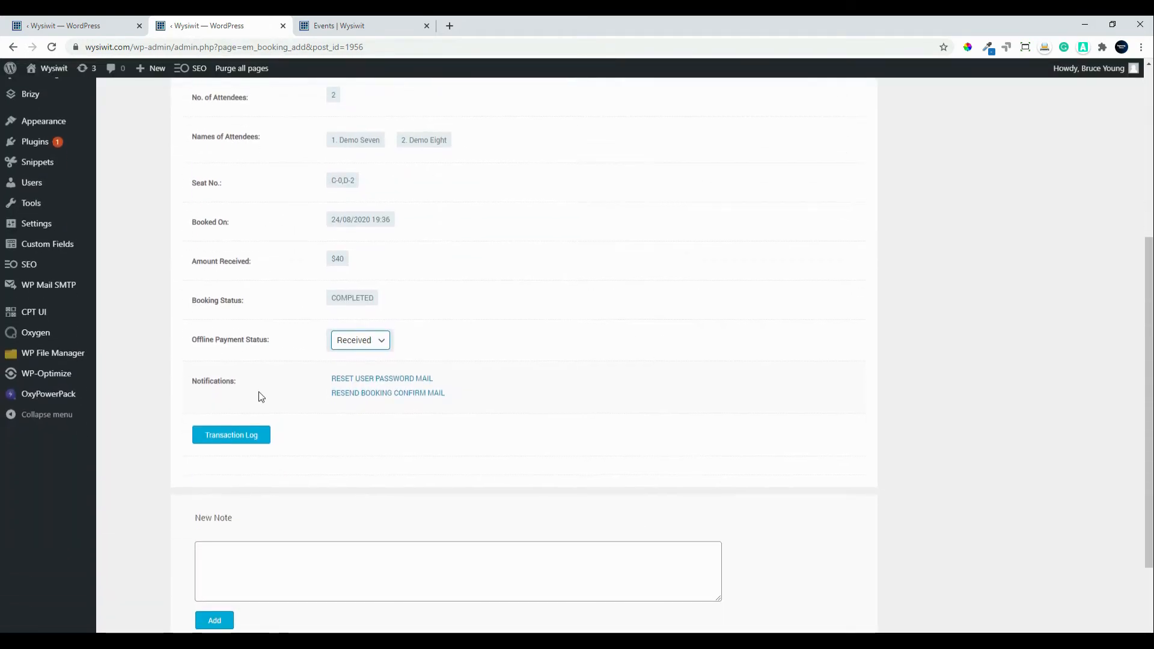
click(227, 437)
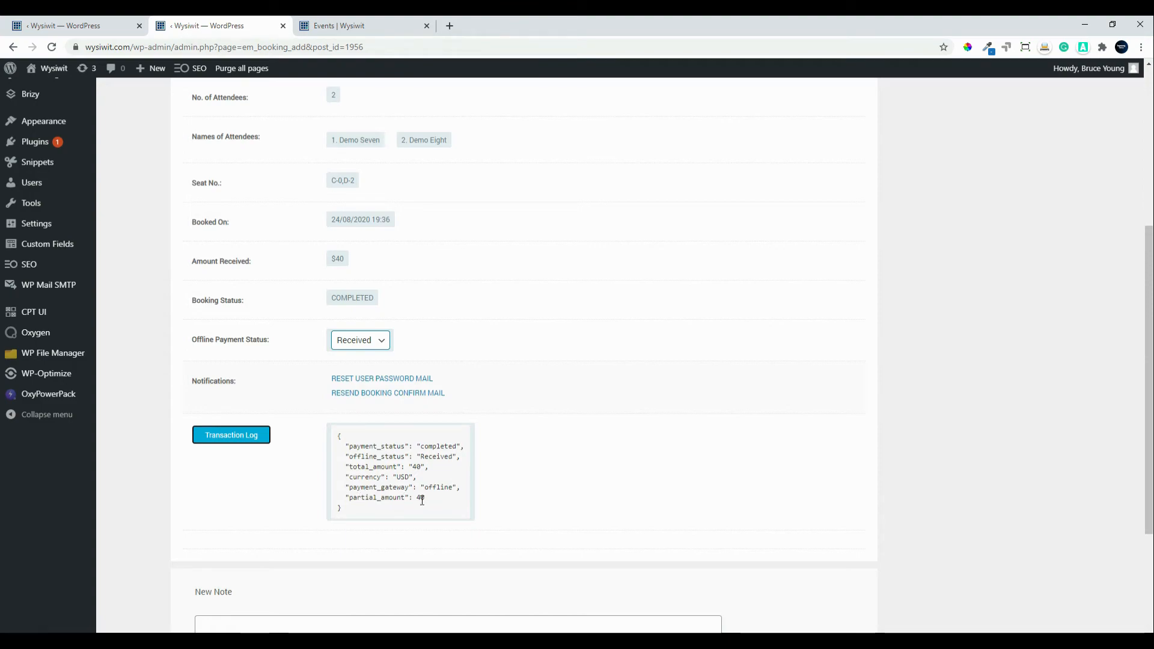
scroll(514, 526, down, 3)
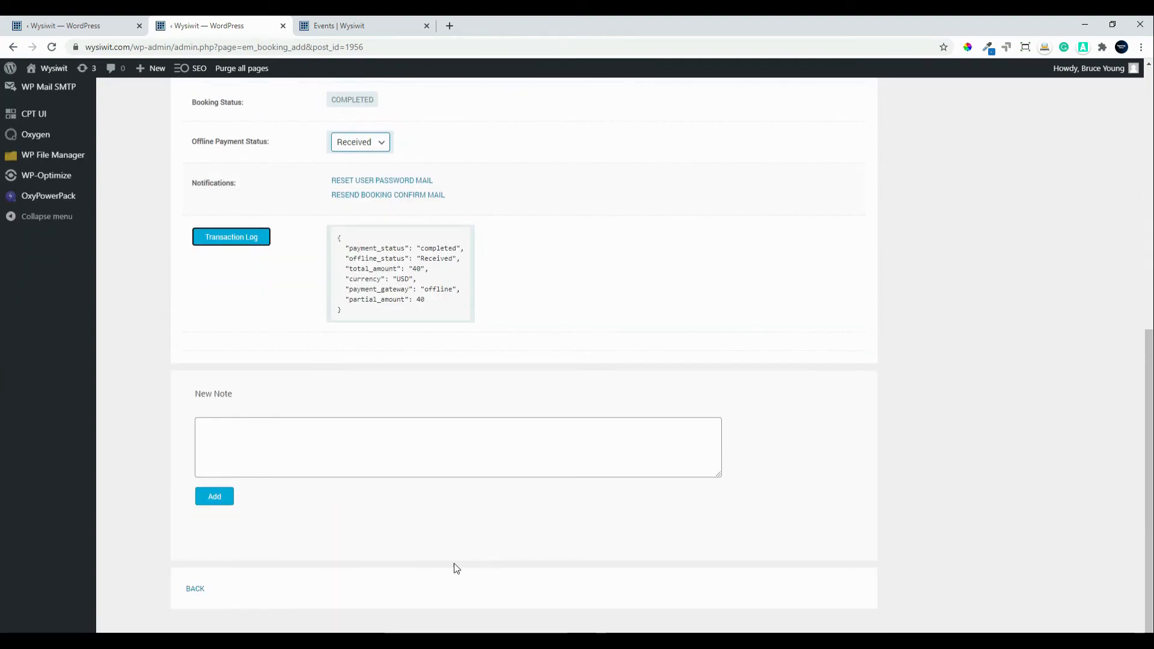
click(268, 427)
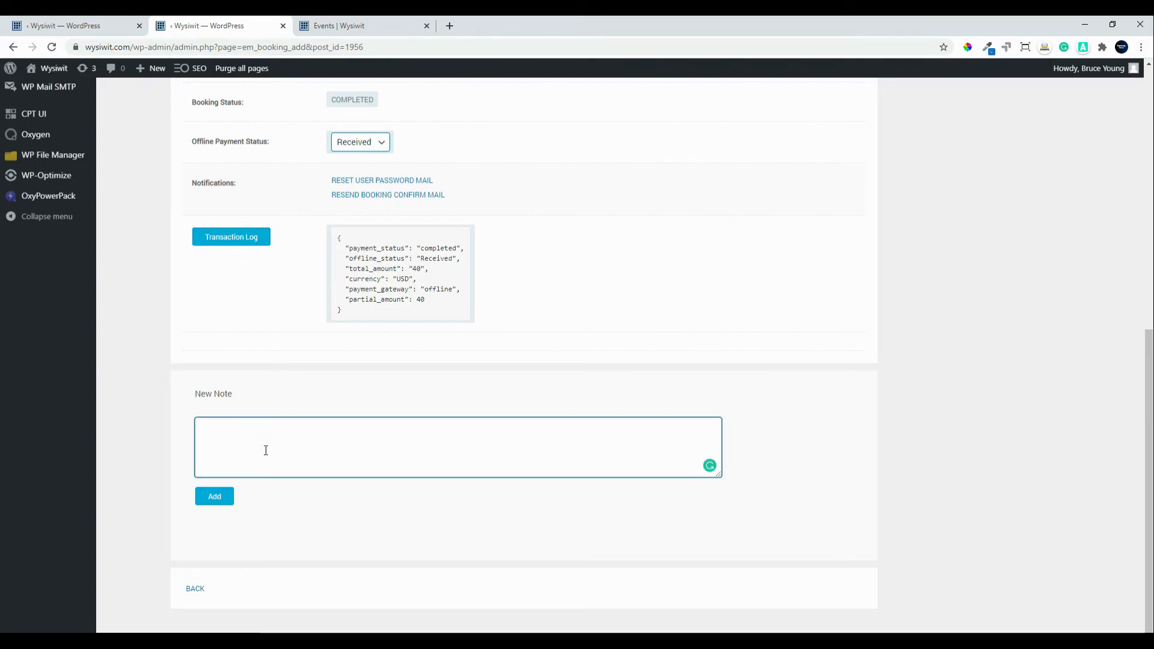
click(196, 592)
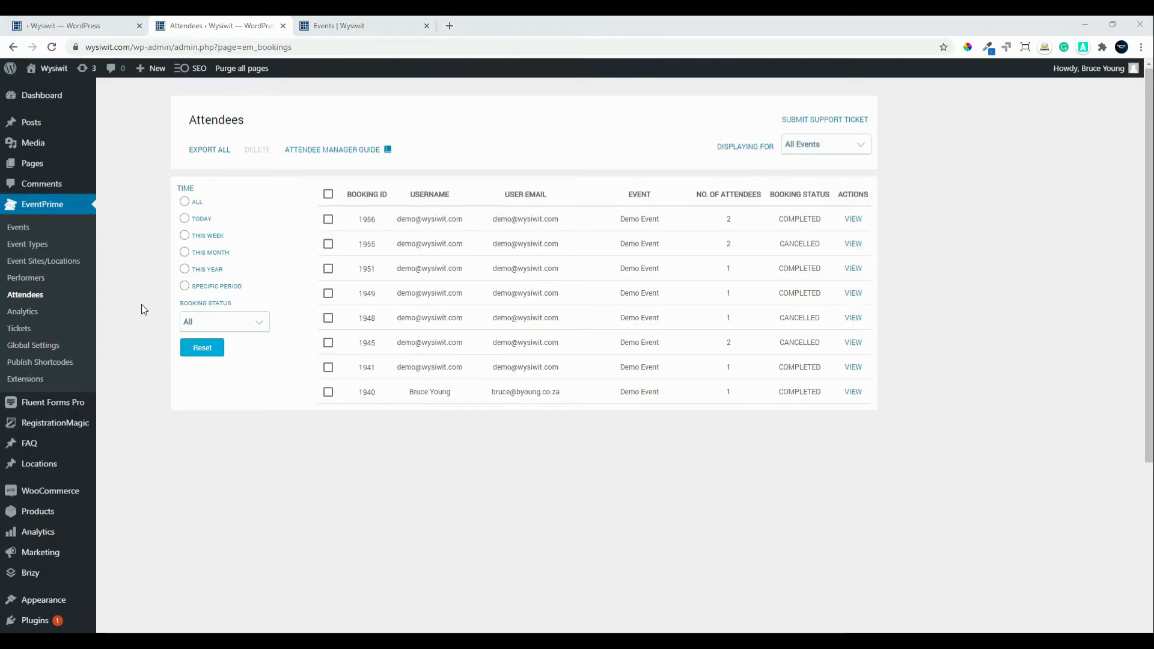
Step: Chart this month's Revenue for Demo Event at DemoVenue in EventPrime Analytics
click(18, 313)
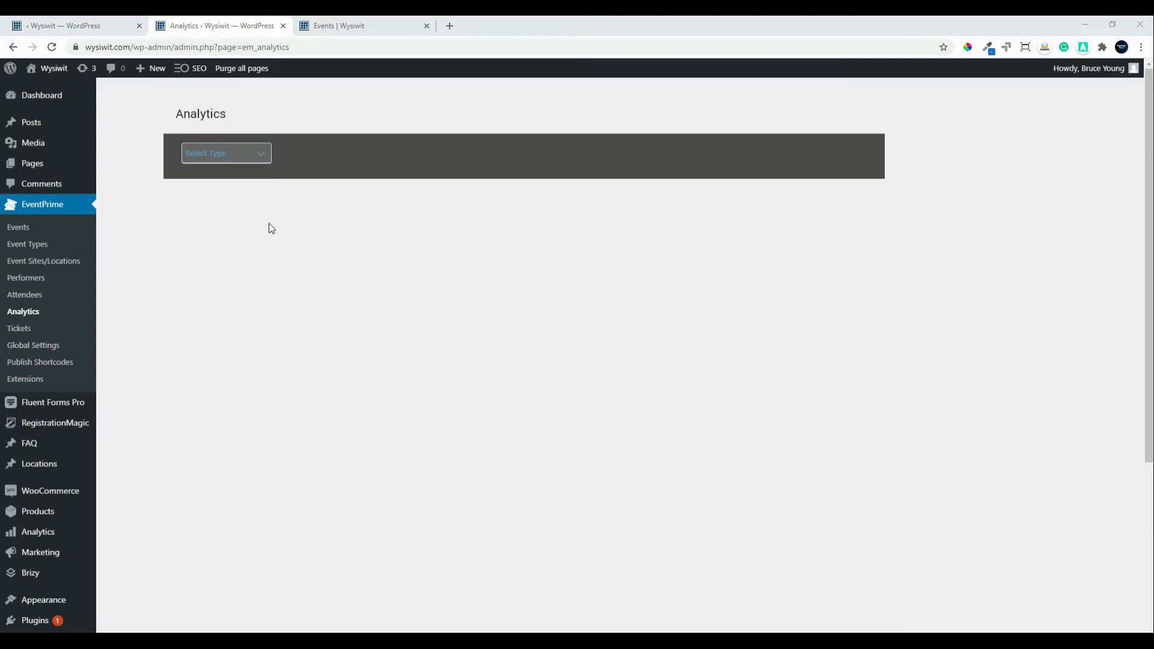
click(245, 157)
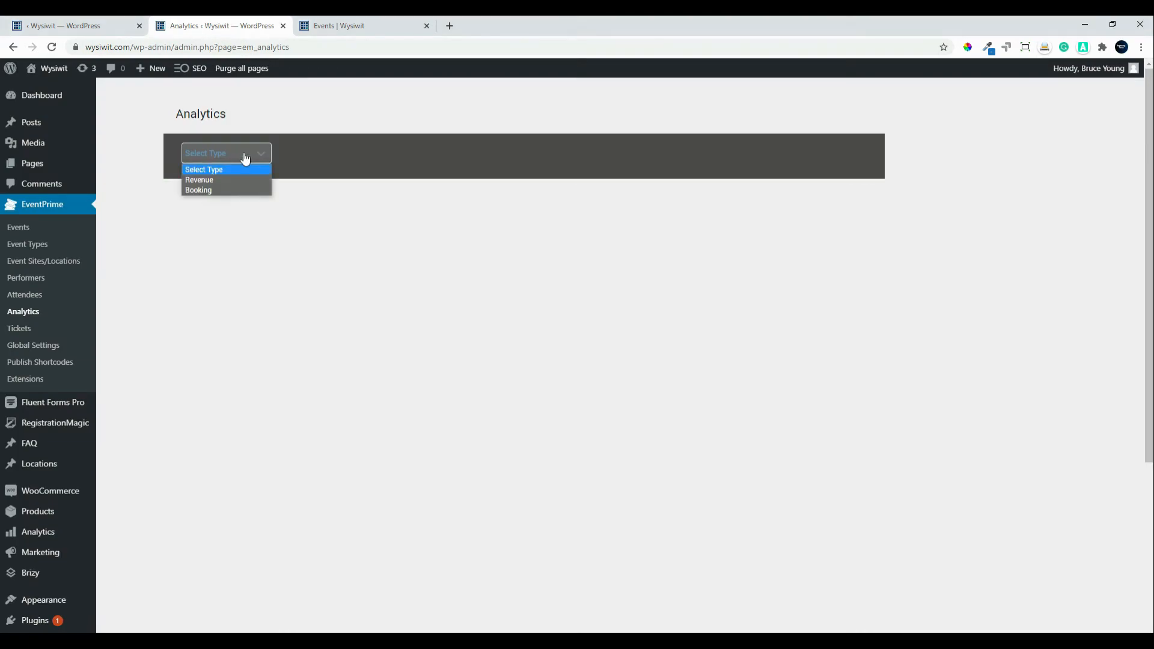
click(223, 181)
click(244, 208)
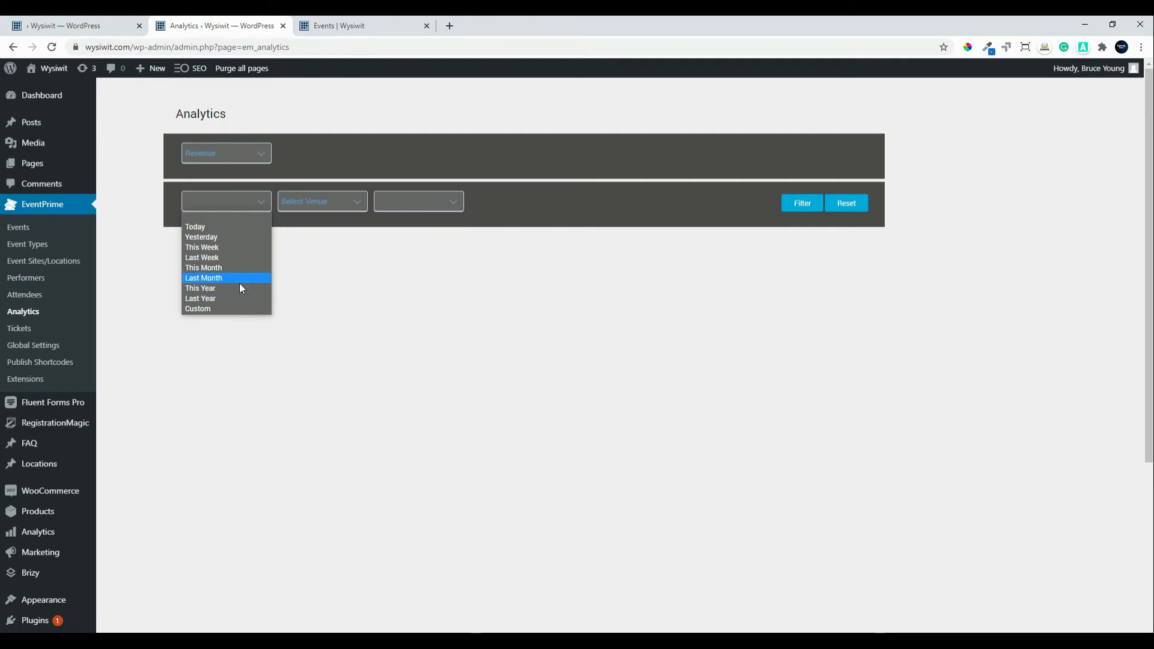
click(240, 267)
click(323, 204)
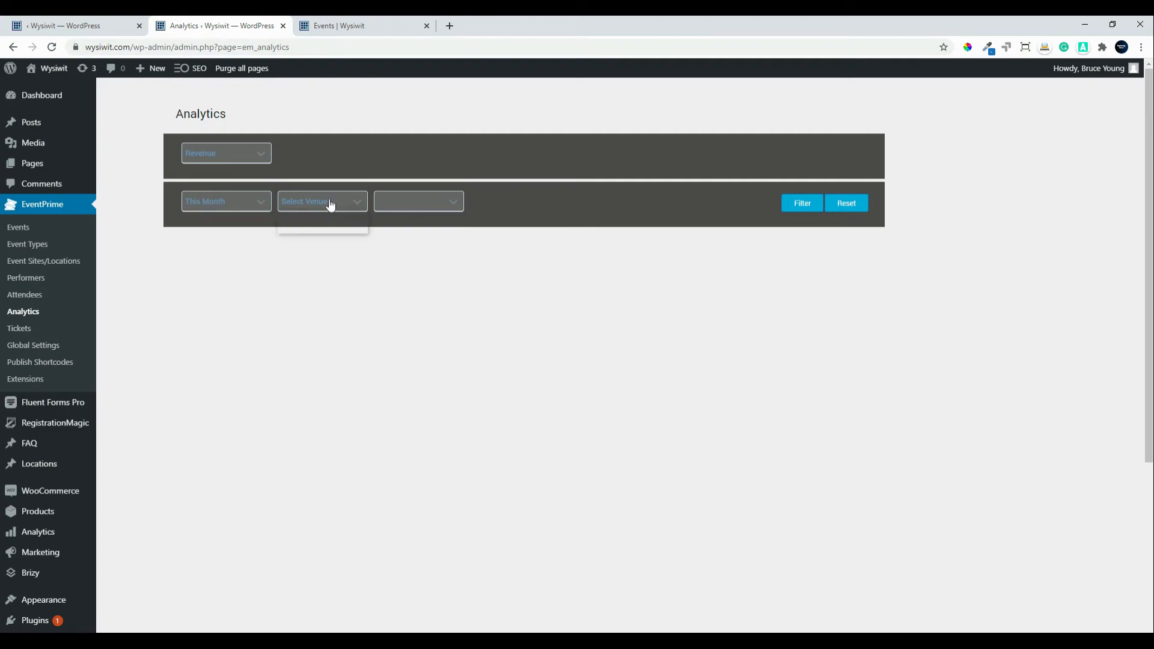
click(319, 228)
click(413, 204)
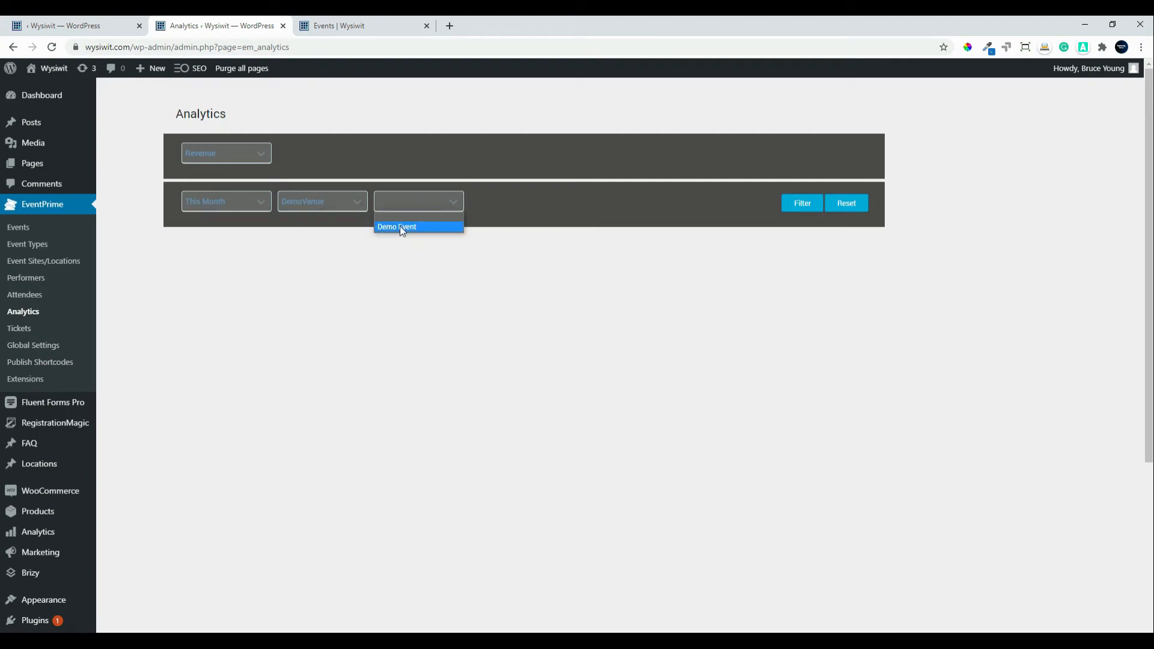
click(400, 228)
click(802, 203)
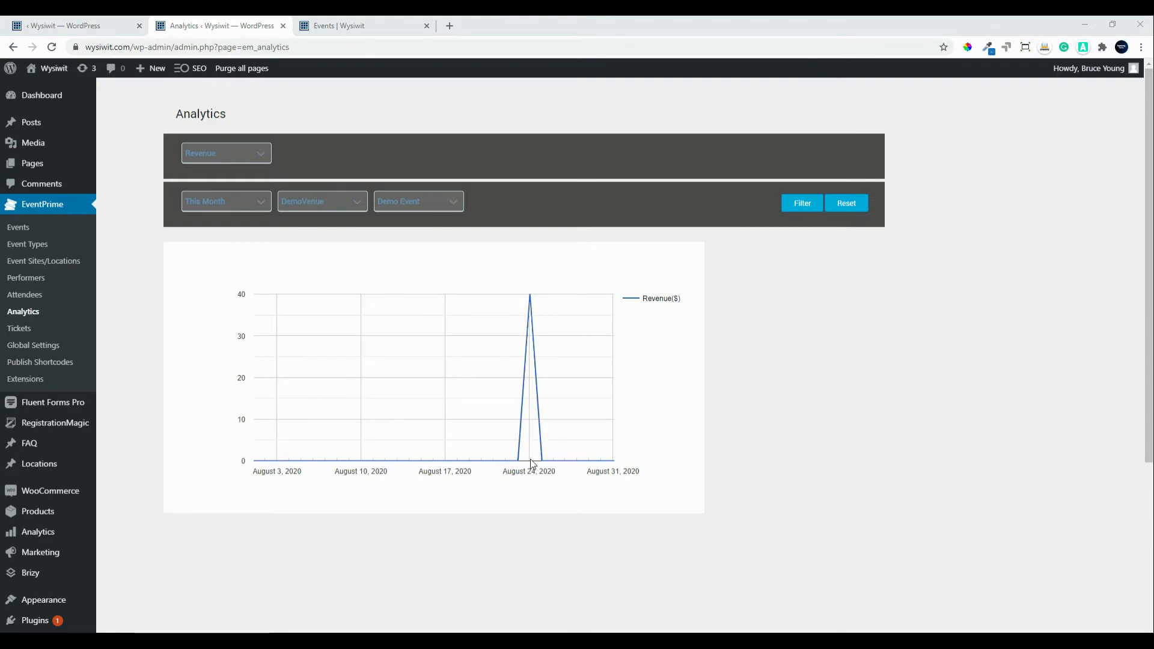
Step: Switch the report type to Booking to chart the number of bookings
click(214, 154)
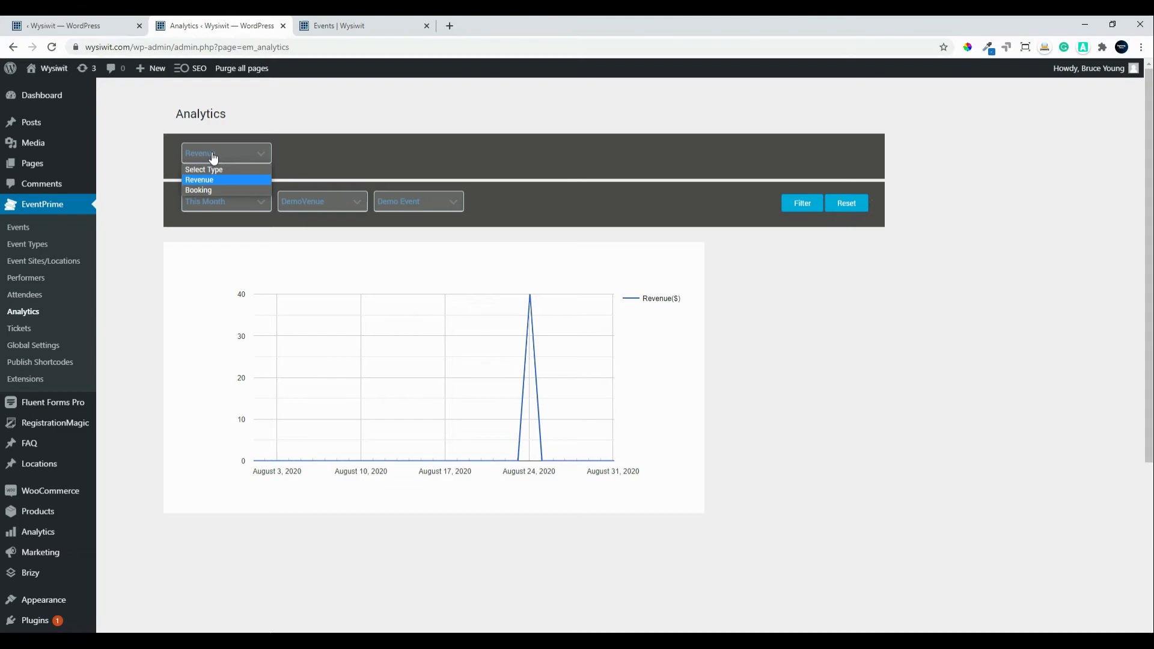
click(215, 191)
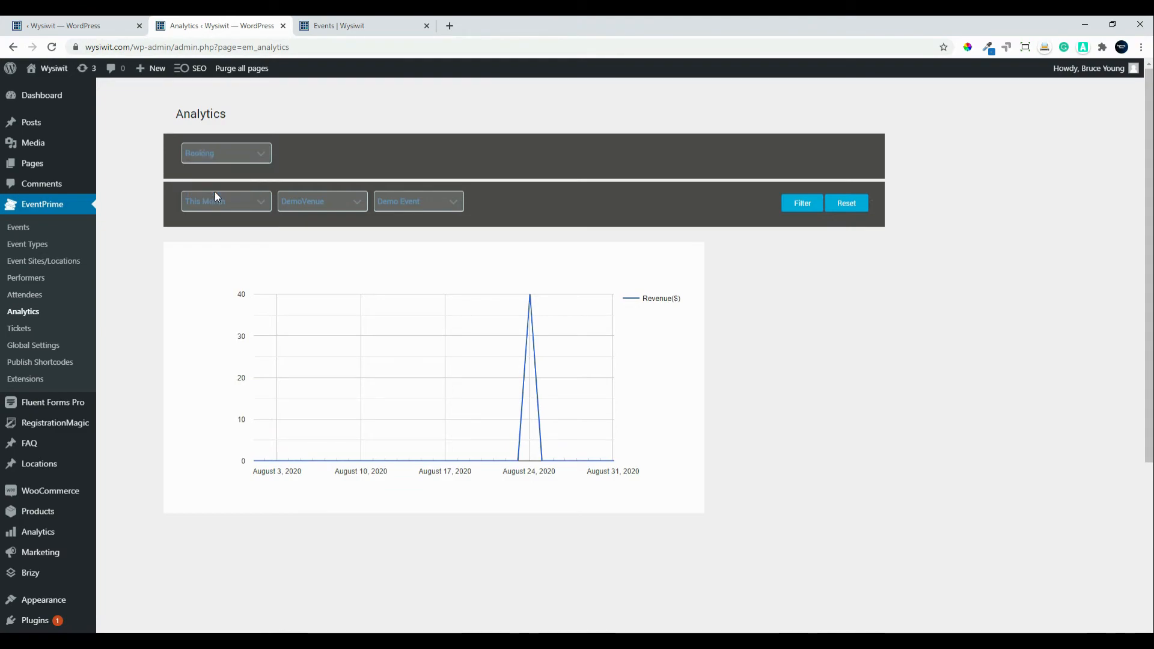
click(804, 204)
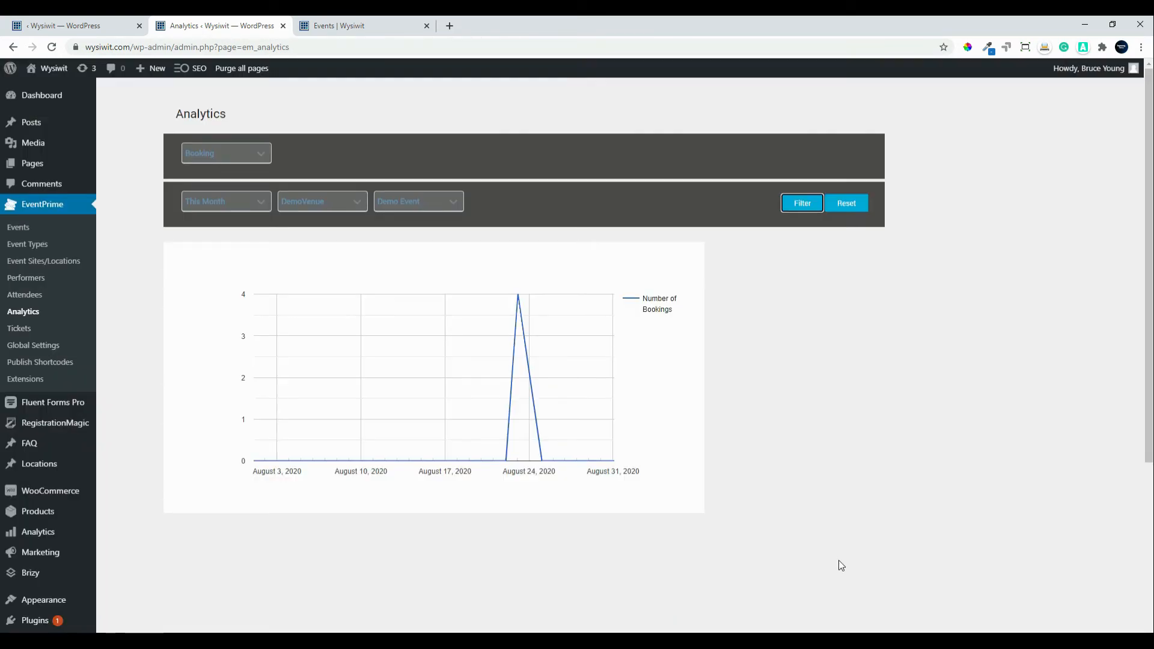
mouse_move(521, 300)
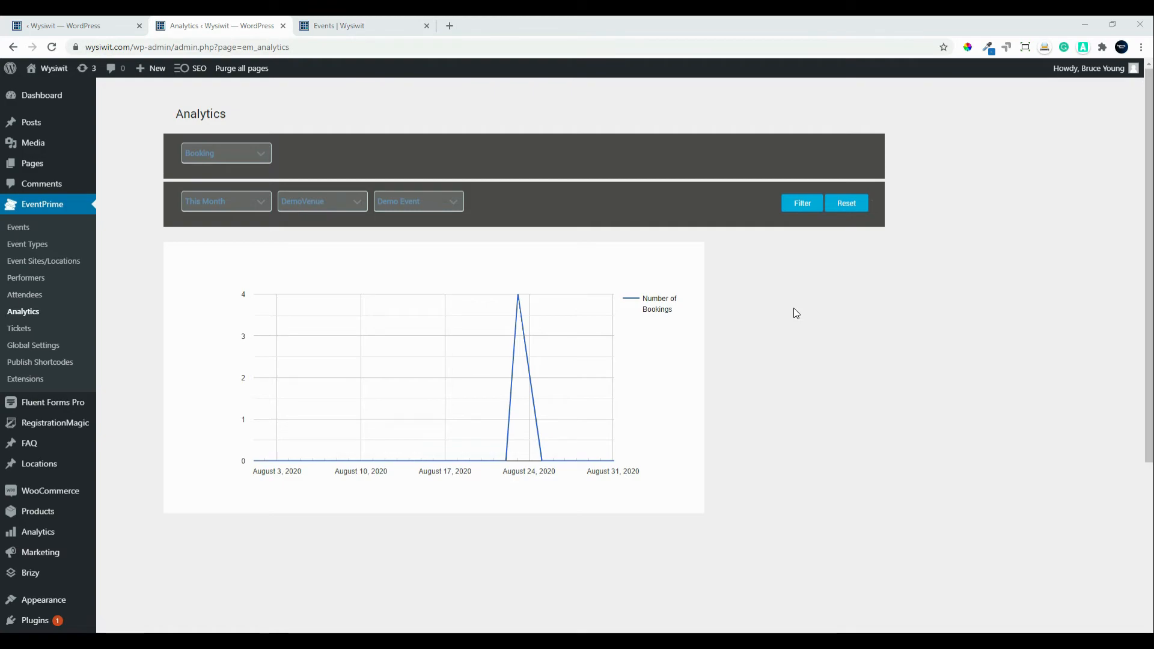
Step: Review the Demo Event ticket template in EventPrime Tickets, then return to the events calendar
click(18, 329)
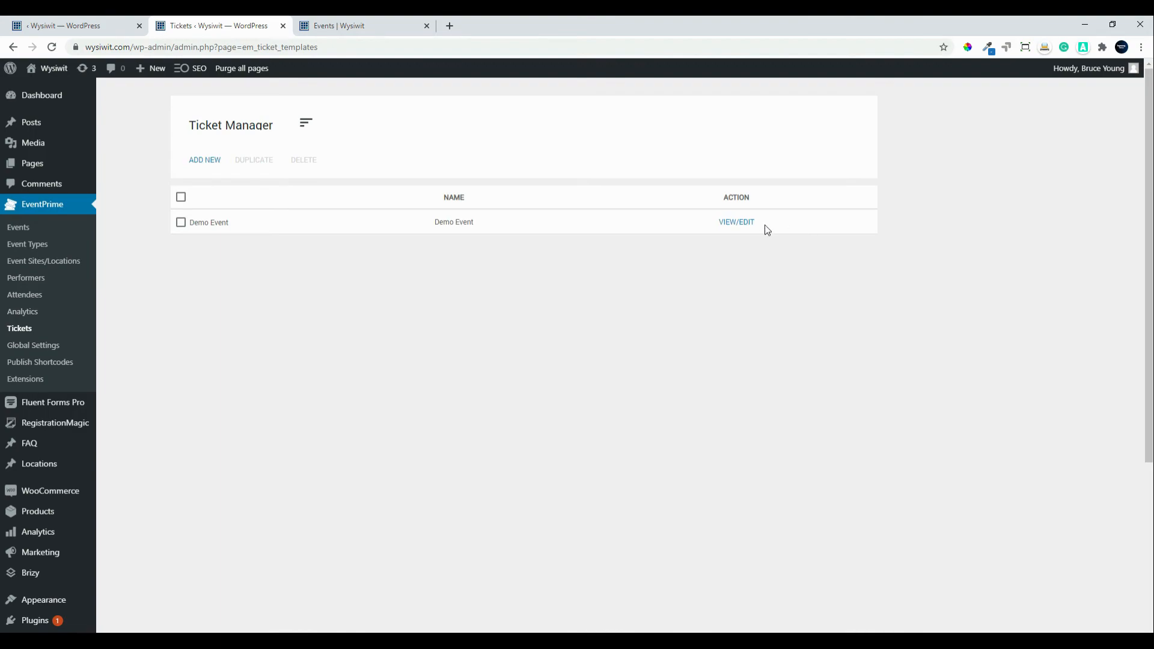
click(733, 225)
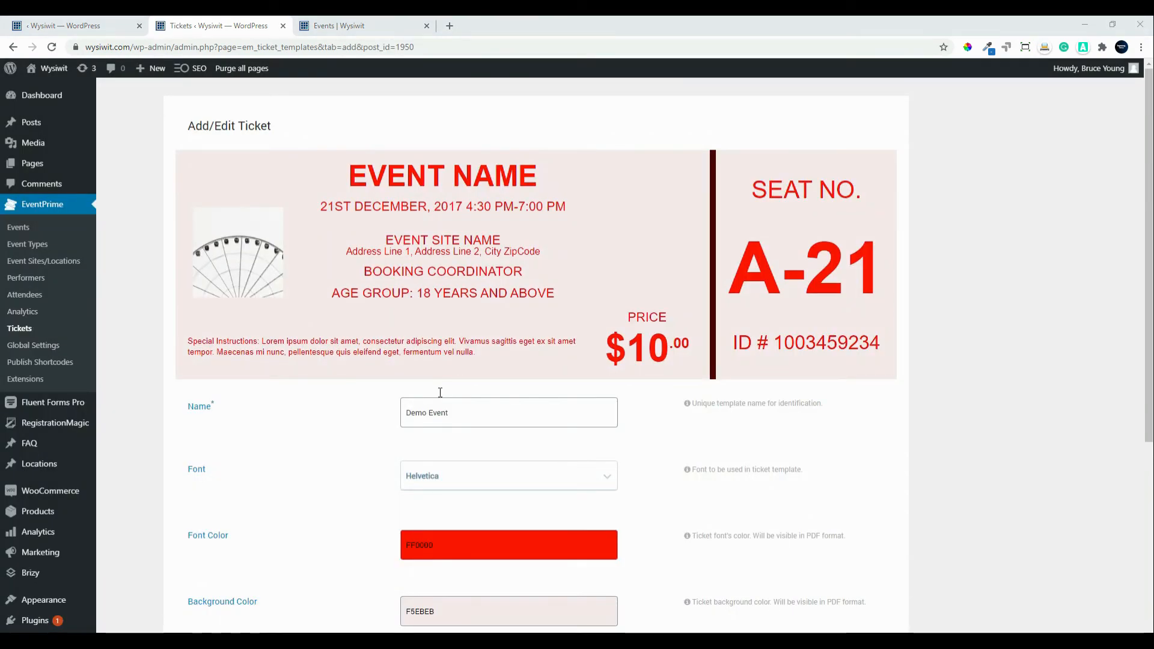
scroll(466, 433, down, 5)
scroll(468, 435, up, 5)
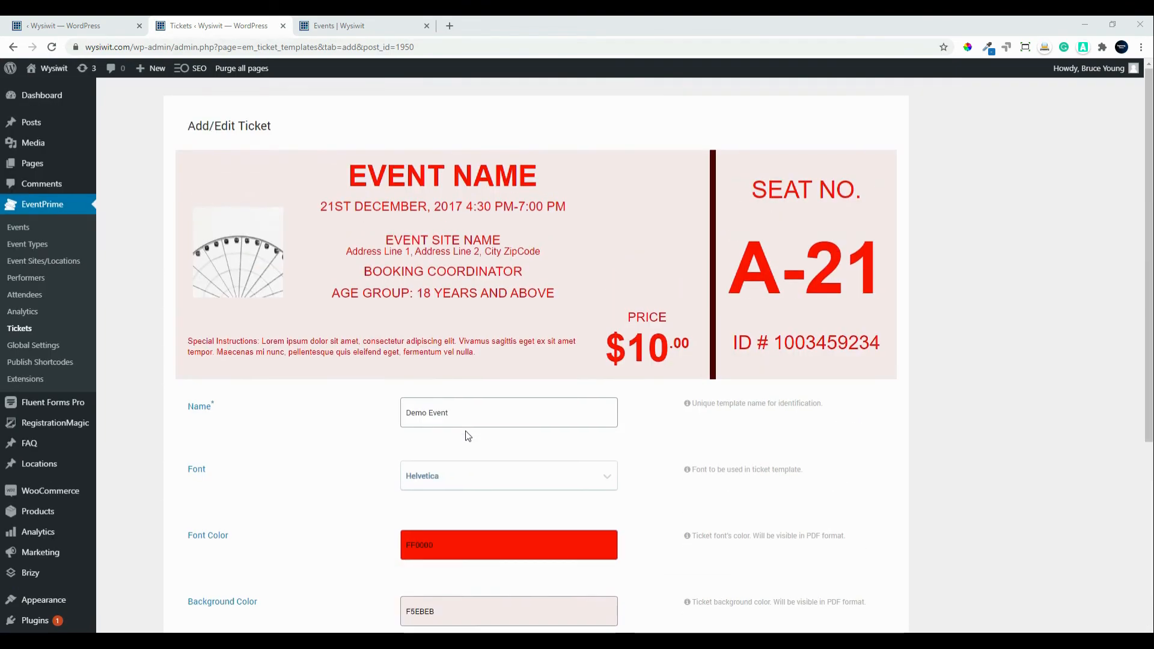
click(21, 235)
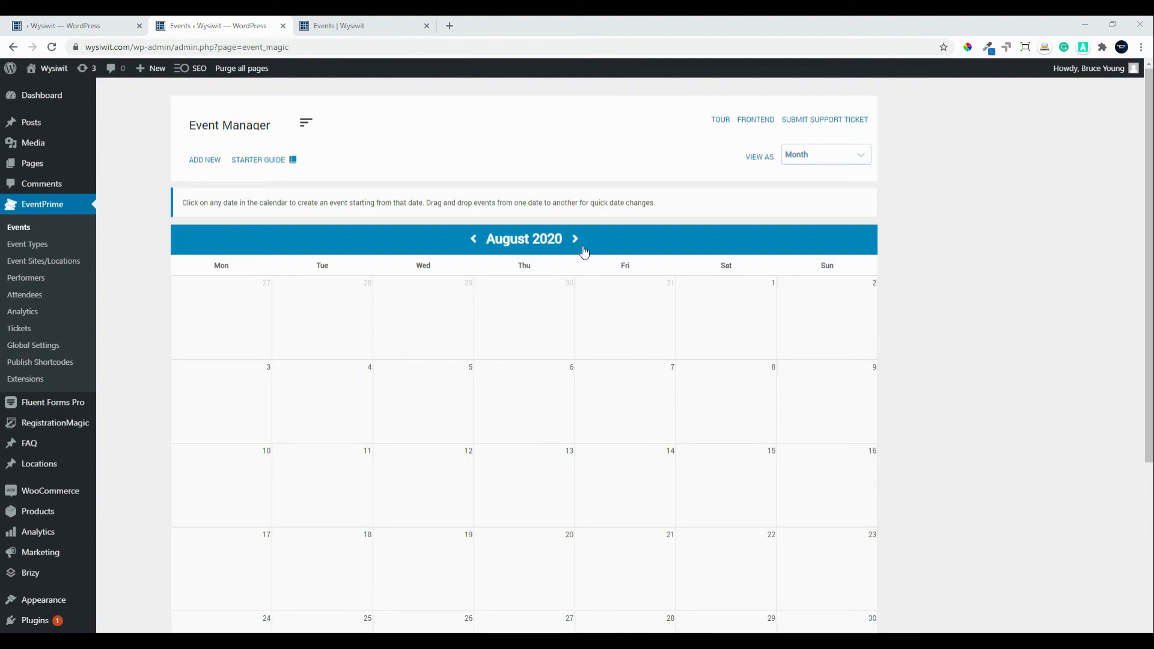
Step: Advance the events calendar to September 2020 and open Demo Event's settings dashboard
click(577, 240)
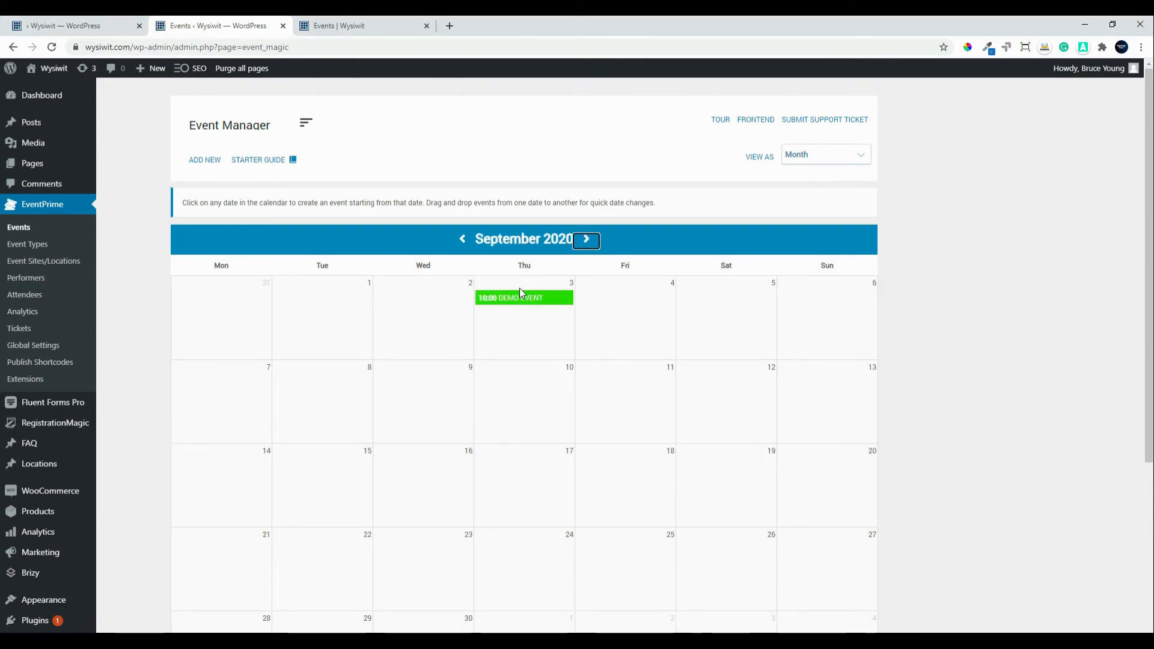
click(538, 300)
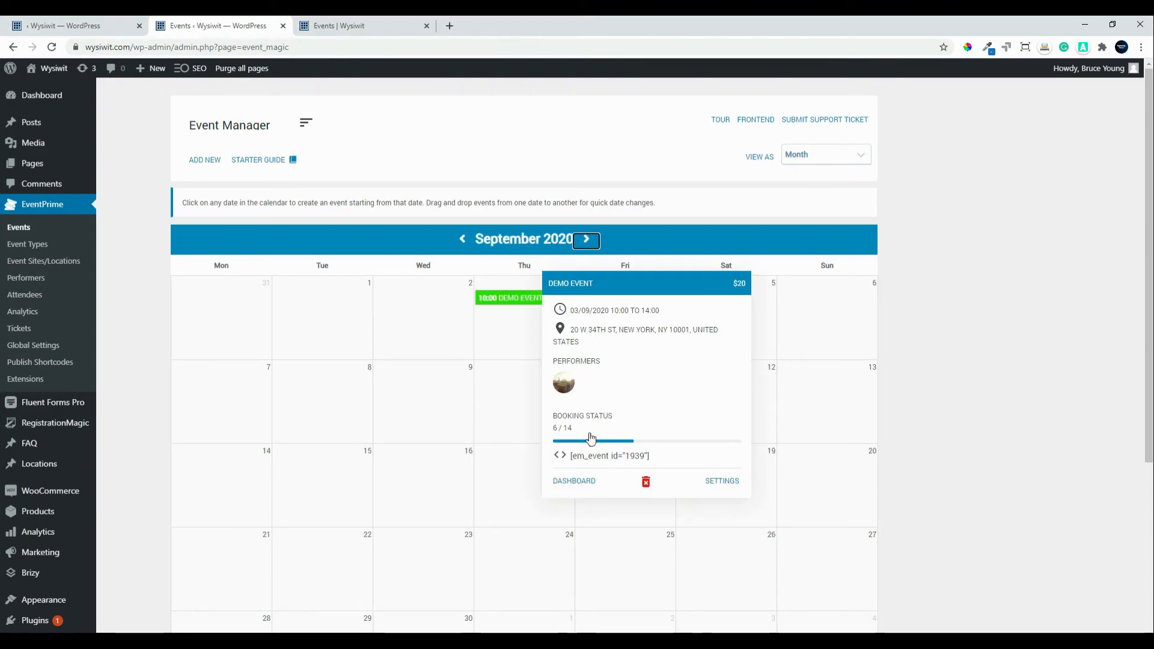
click(580, 484)
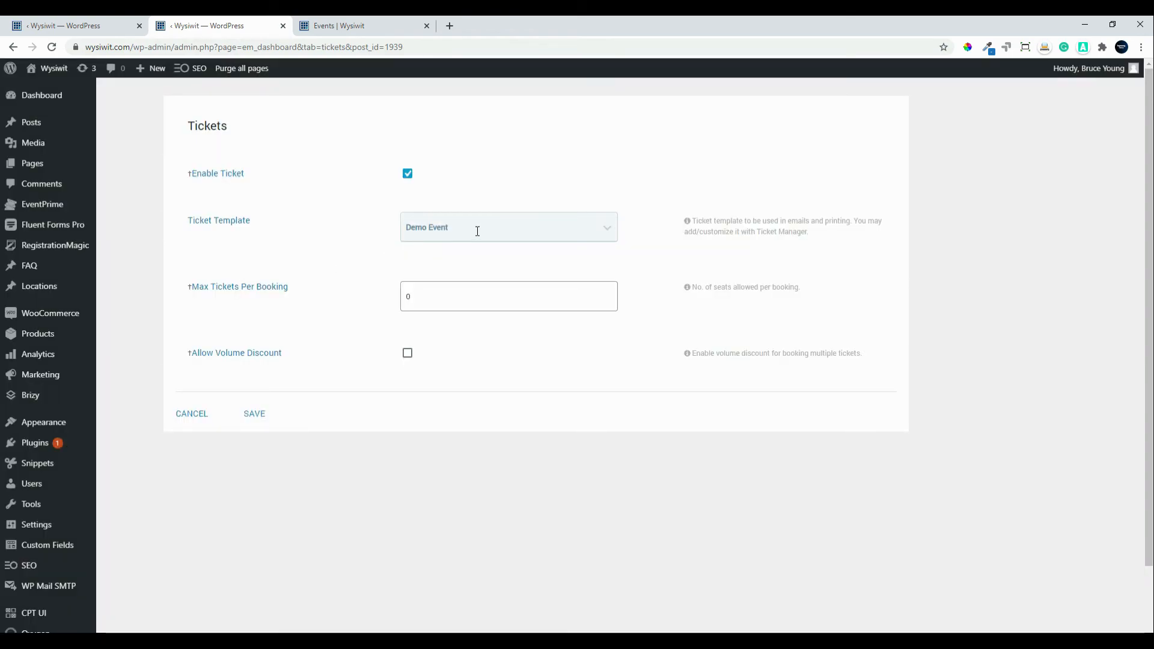
Step: Enable a 20% volume discount from a minimum of 3 tickets on Demo Event and save
click(409, 356)
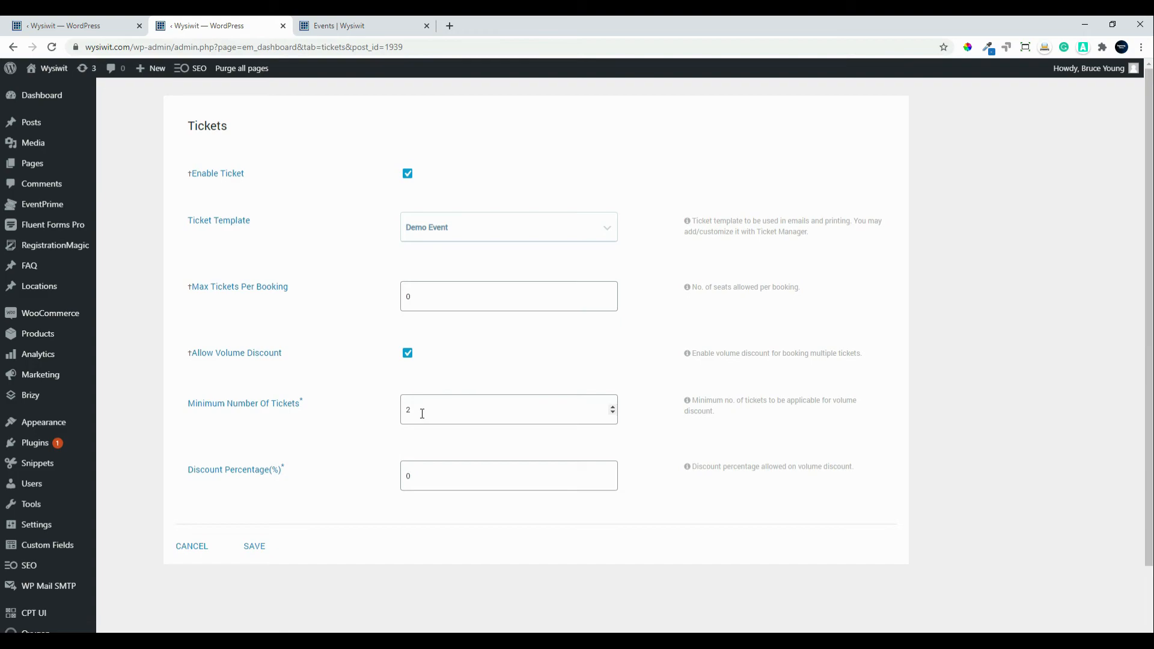
drag(421, 414, 385, 413)
drag(430, 482, 366, 474)
scroll(465, 501, down, 2)
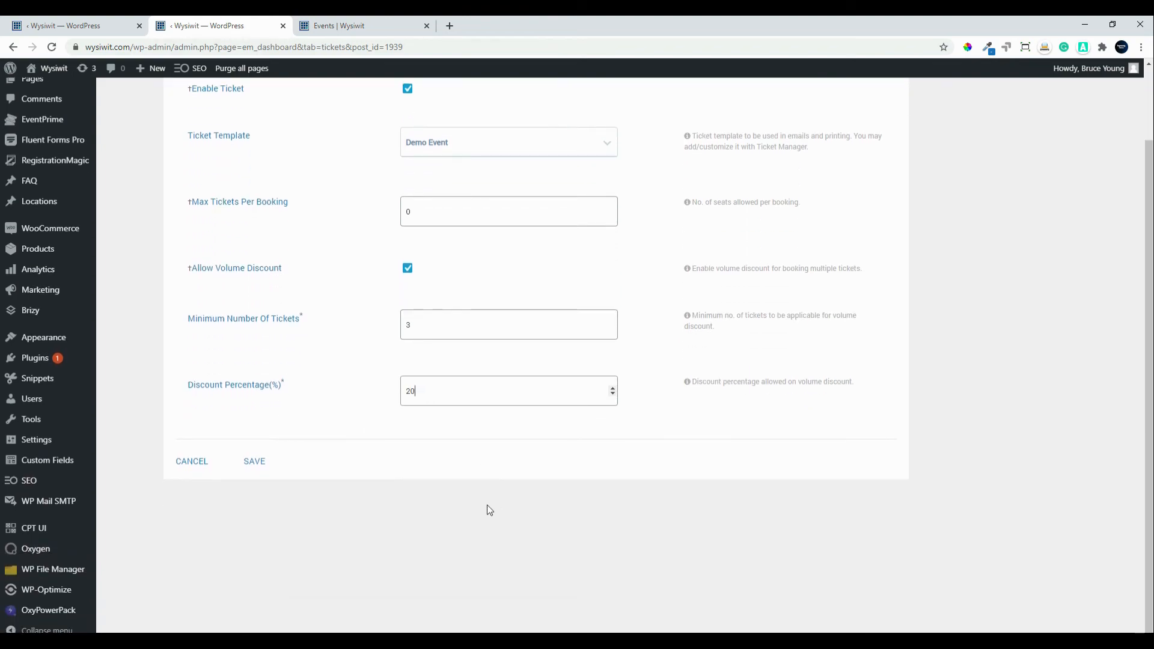
click(263, 463)
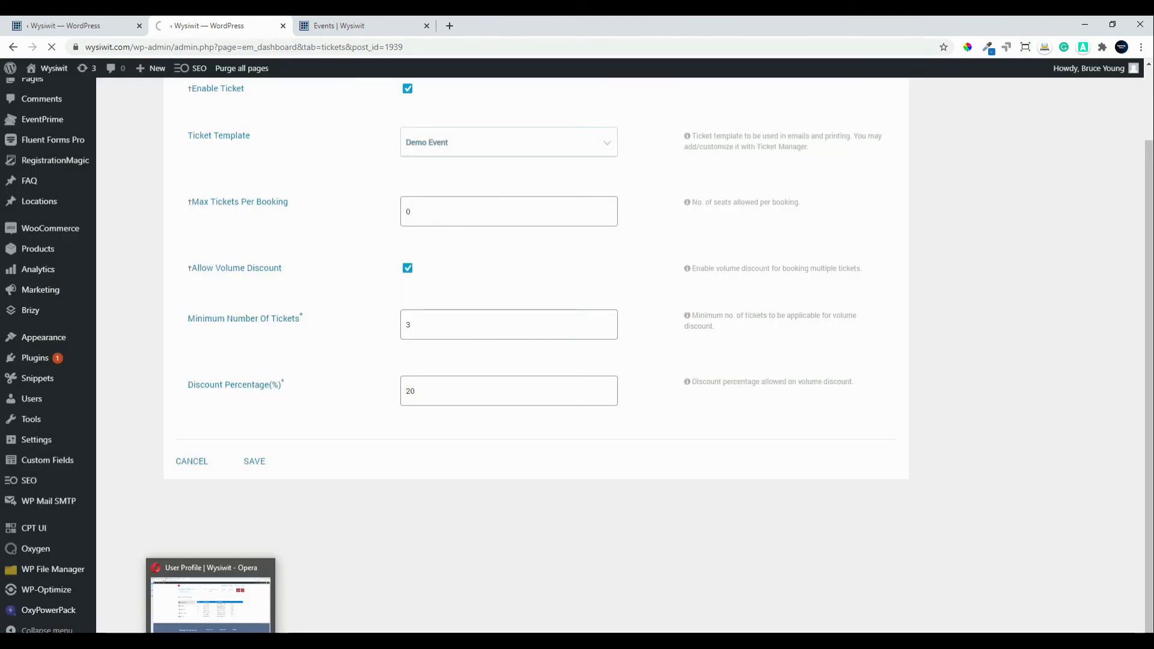
click(217, 641)
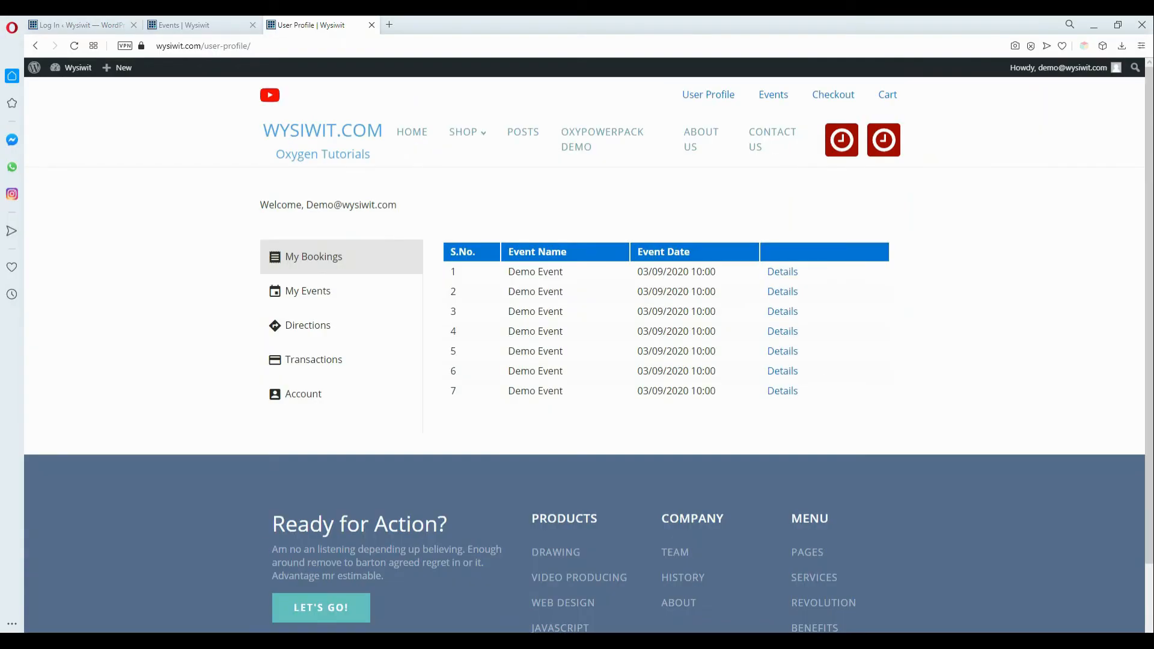
Step: Move the public events calendar to September 2020 and start booking Demo Event
click(770, 94)
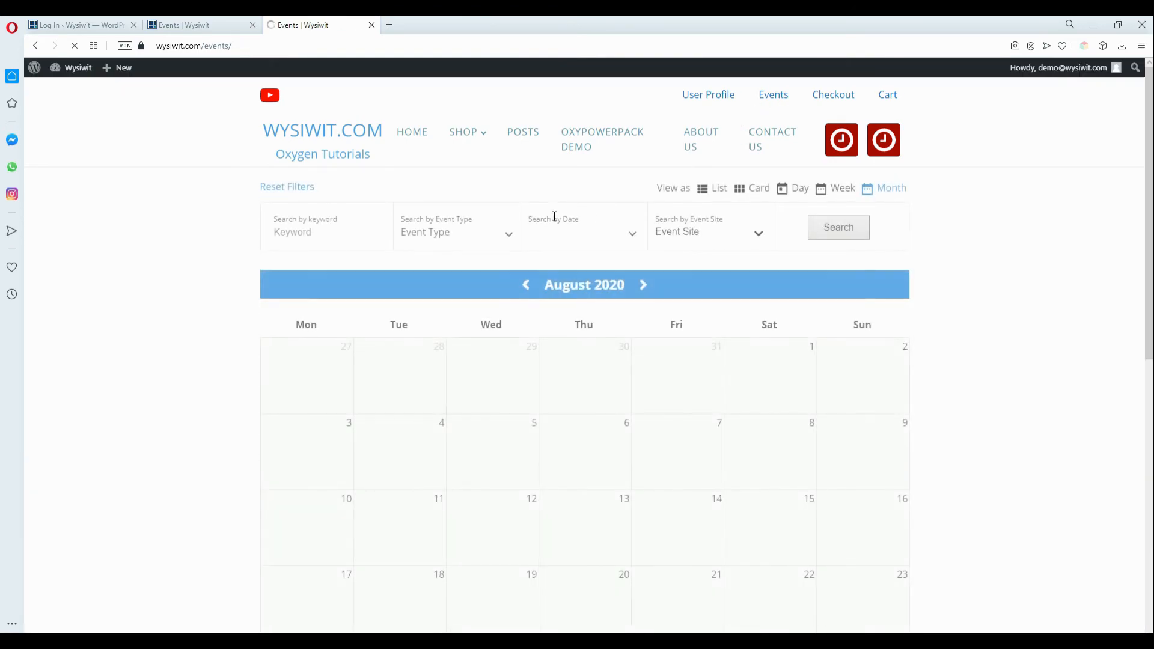
click(643, 285)
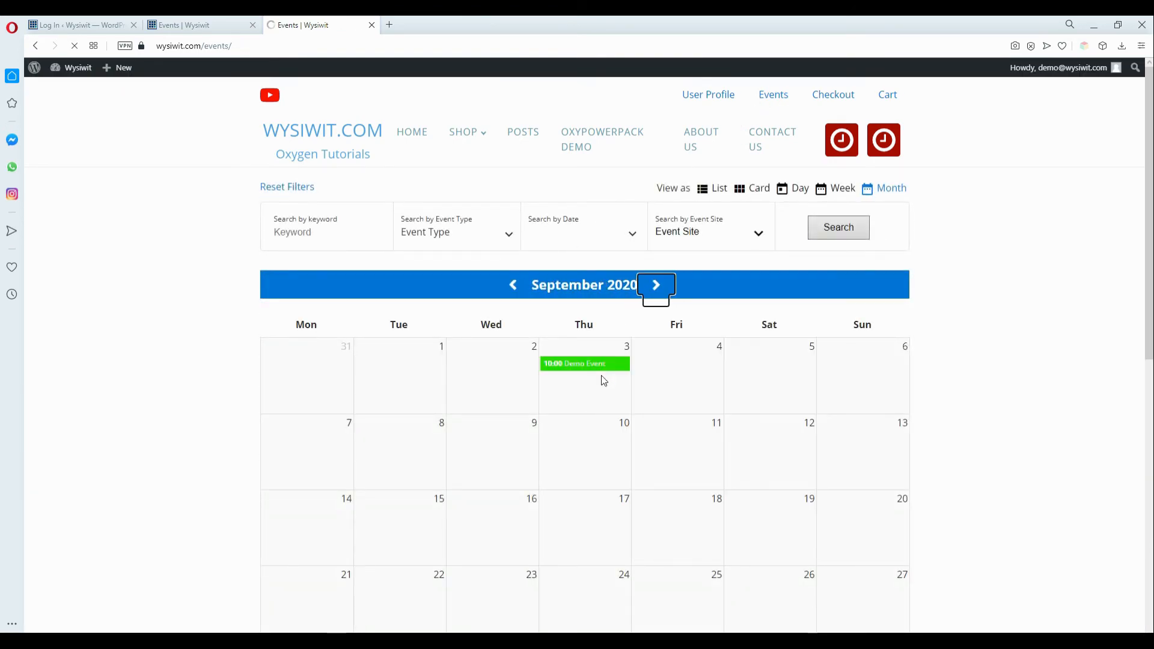
mouse_move(605, 364)
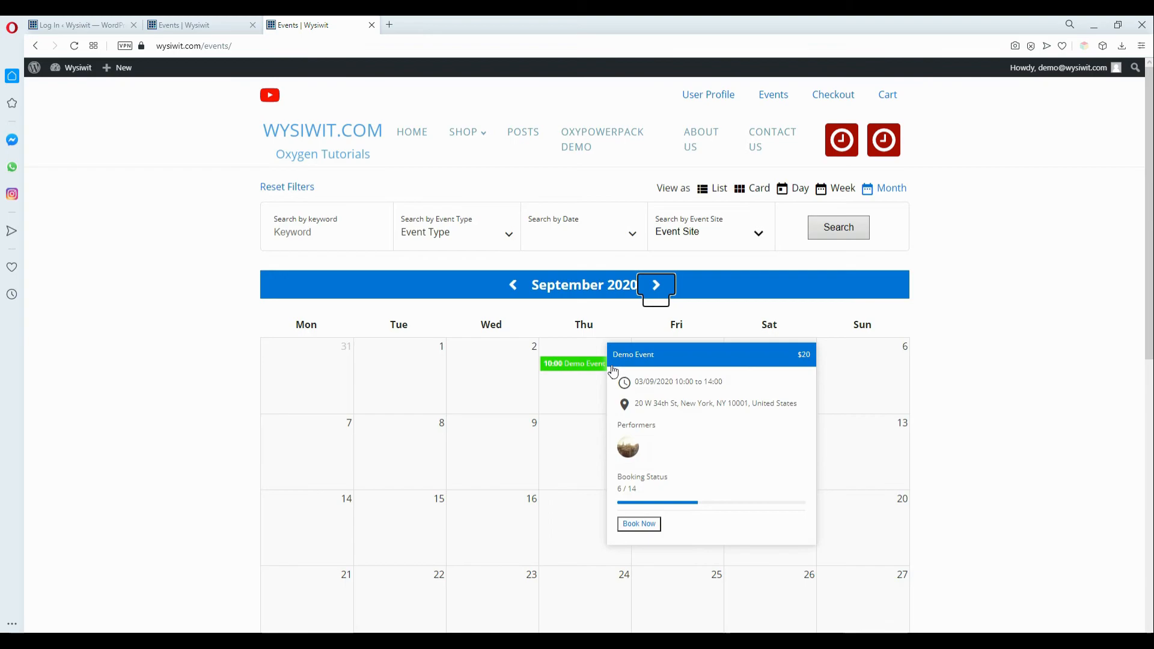
click(642, 530)
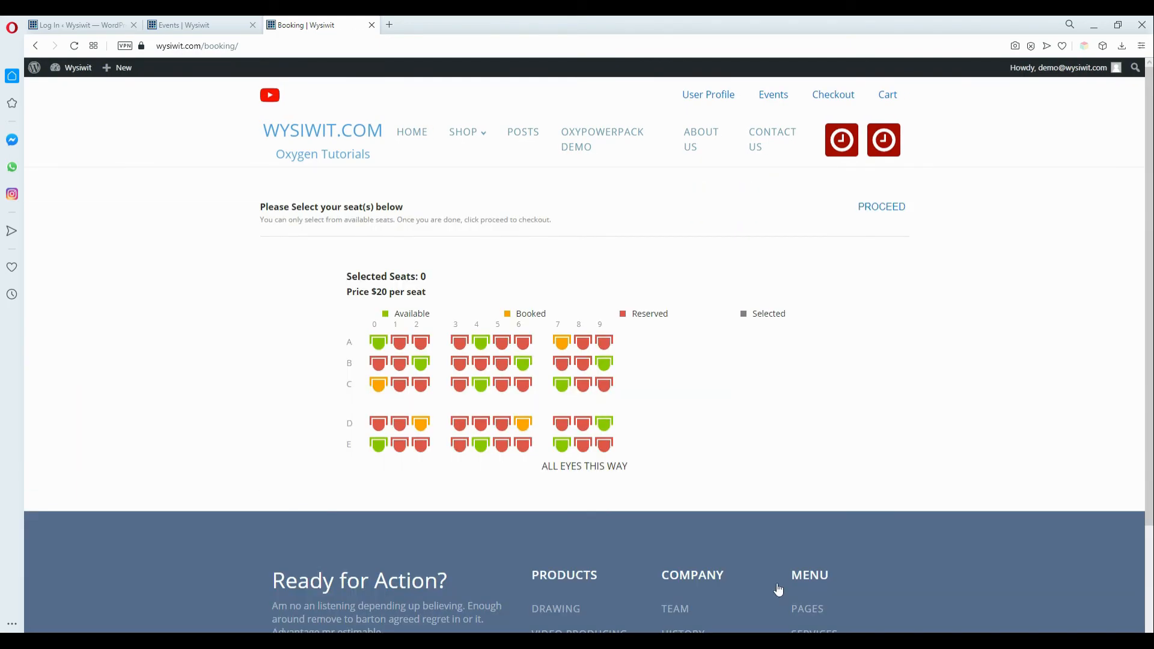
Step: Select seats A-0, B-2, E-0 and E-4 on the seat map
click(378, 342)
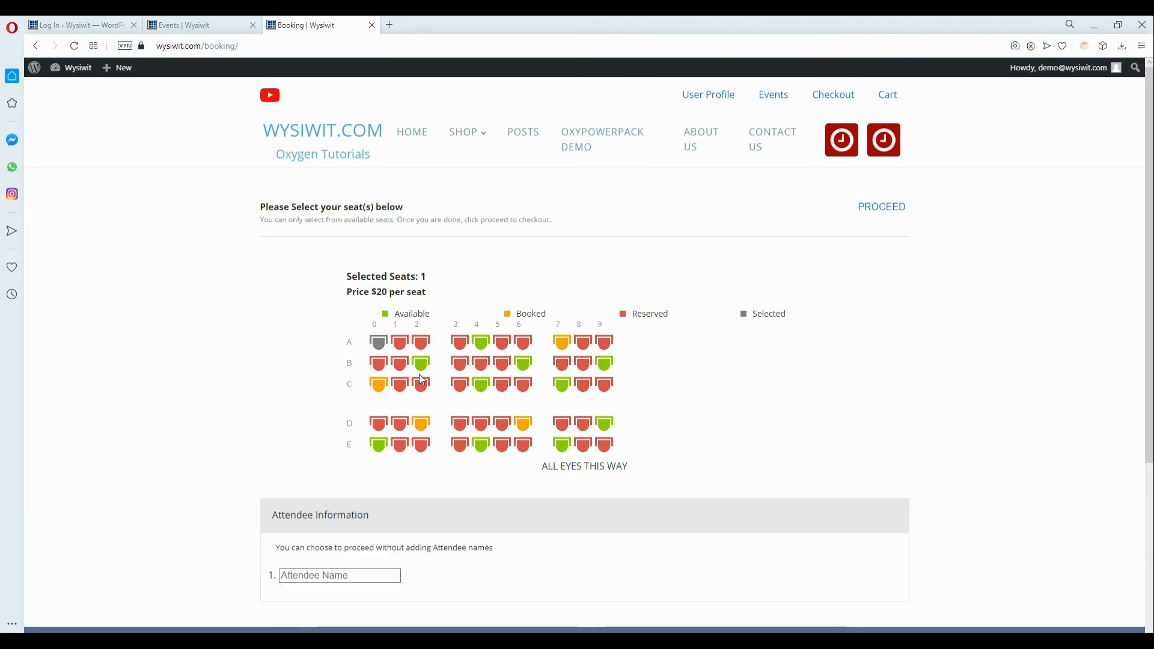
click(421, 364)
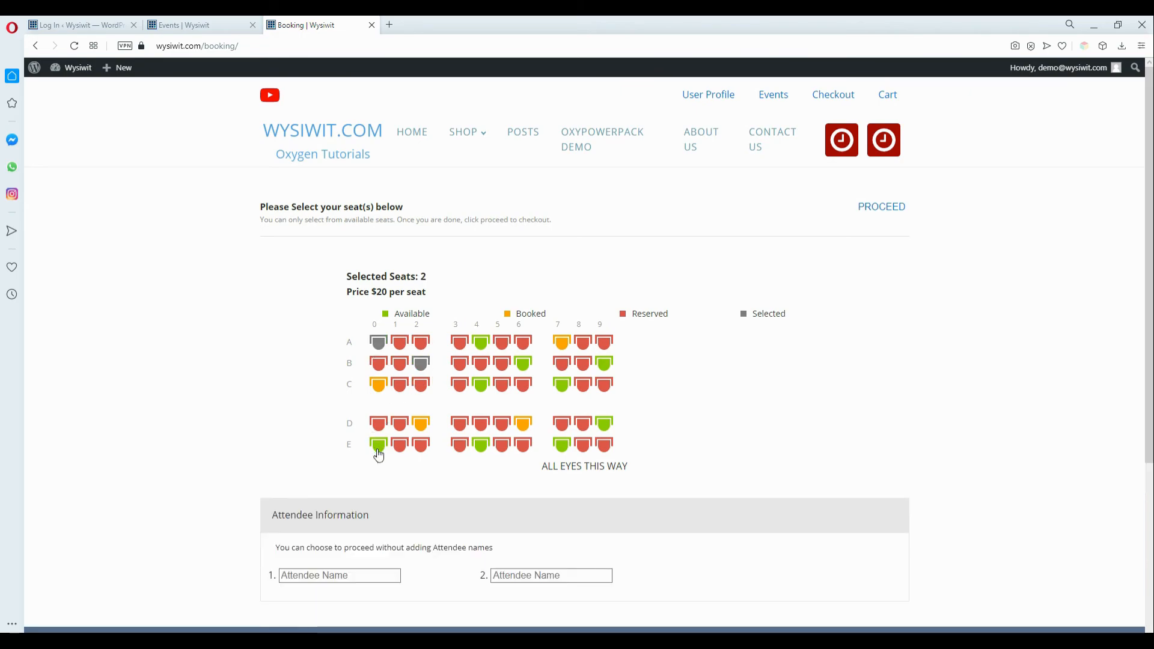
click(379, 446)
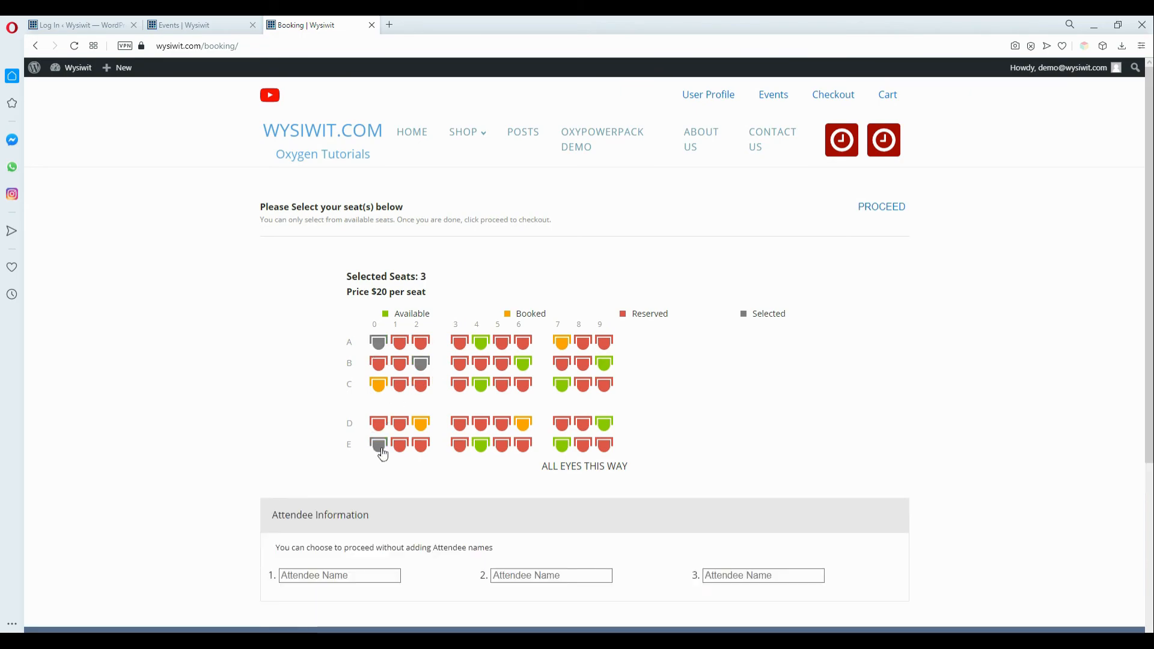
click(486, 448)
Step: Enter the attendee names Name 1, Name 2, Name 3 and Name 4
click(332, 576)
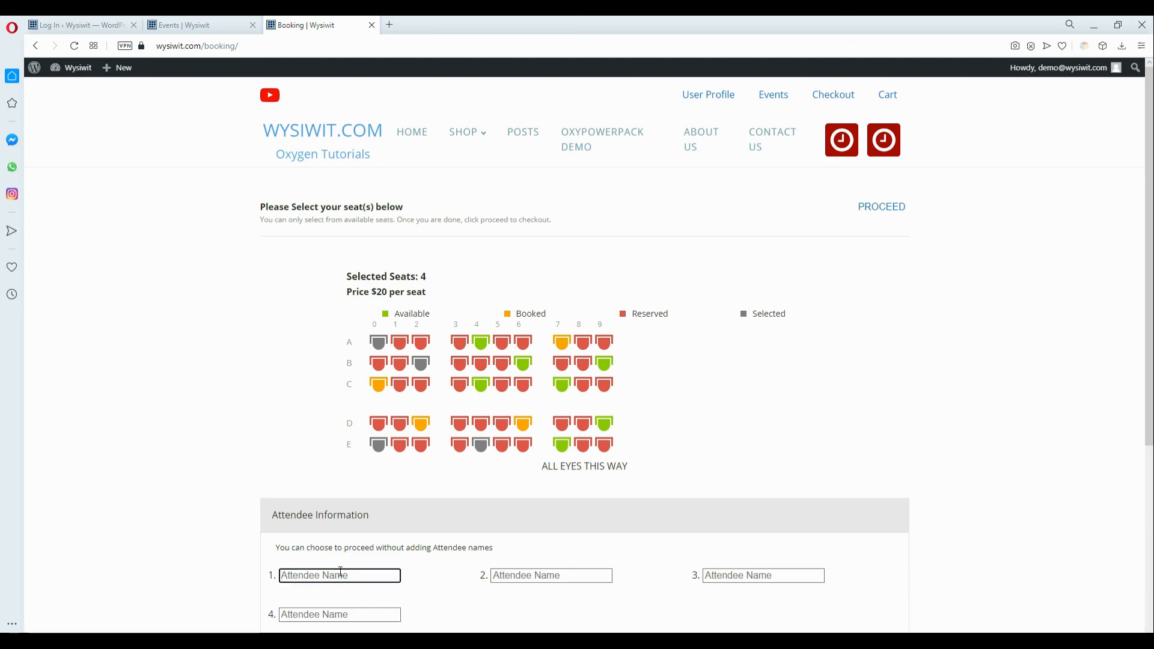
text(Name 1)
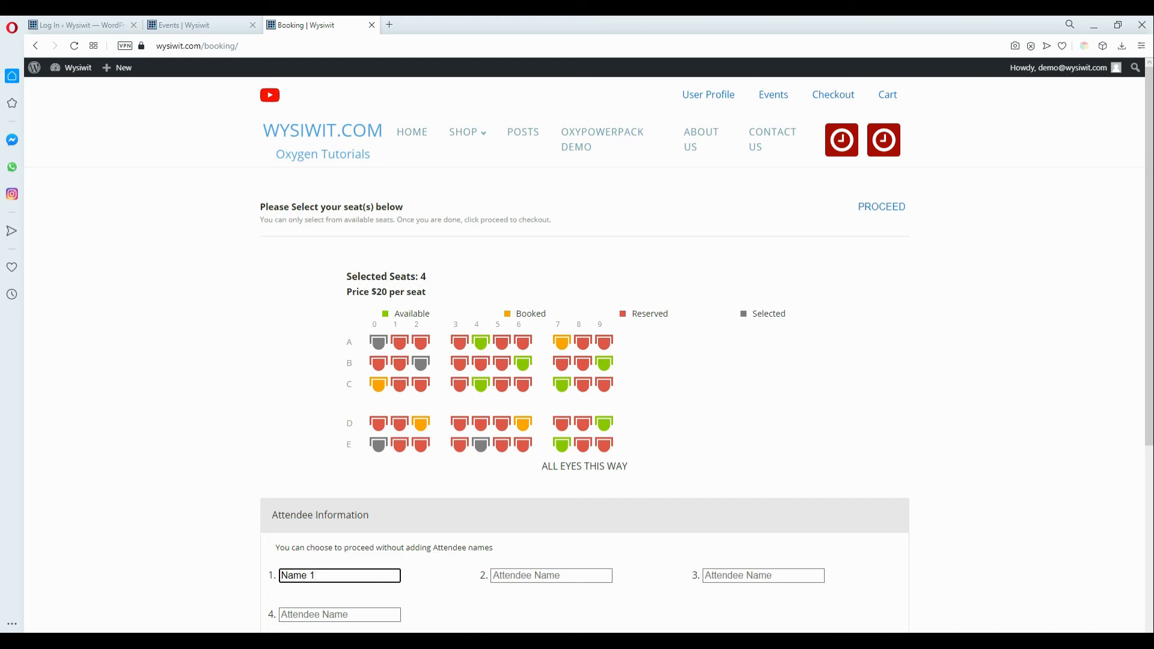
click(579, 576)
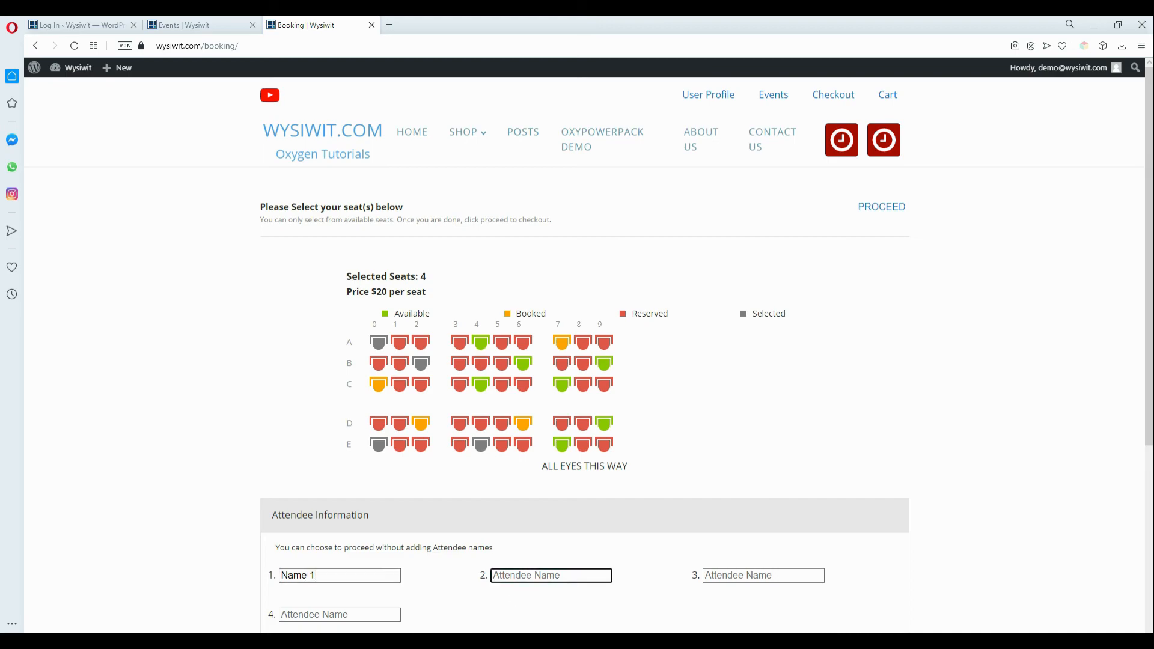
text(Name 2)
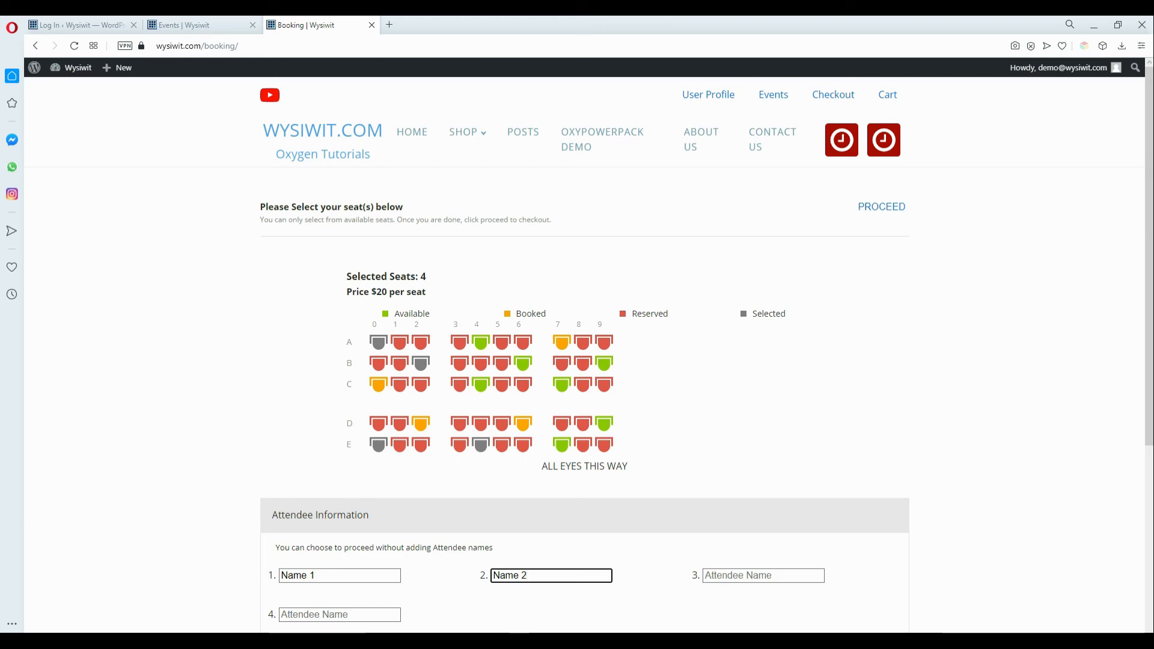
click(774, 574)
text(N)
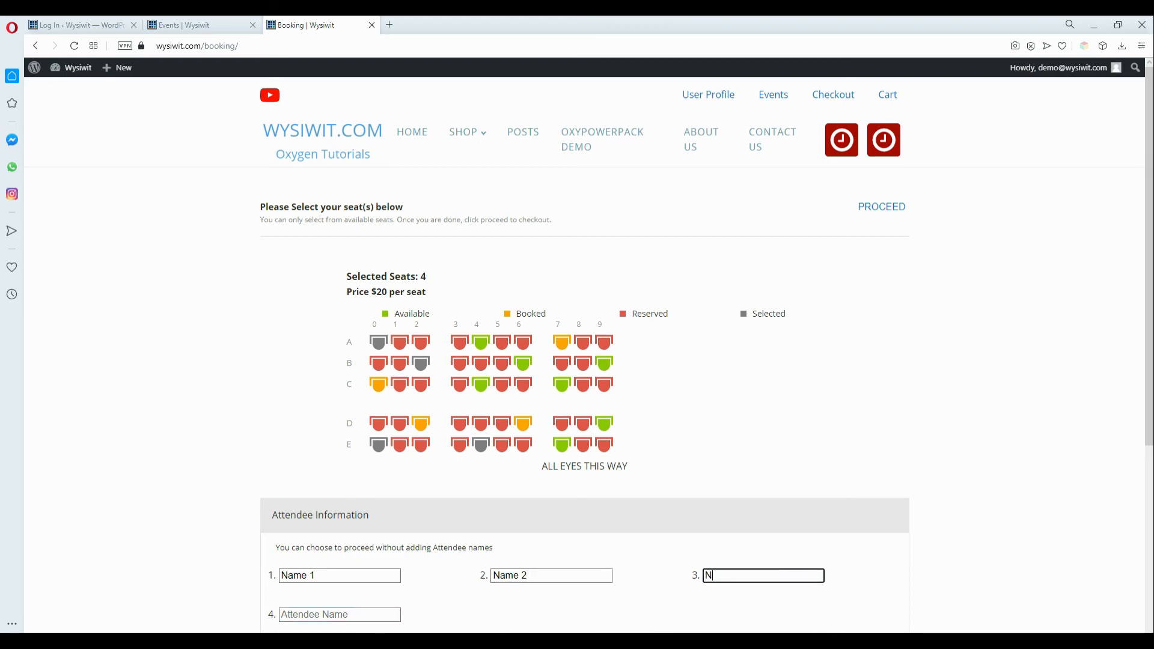
text(ame 3)
click(365, 616)
text(Na)
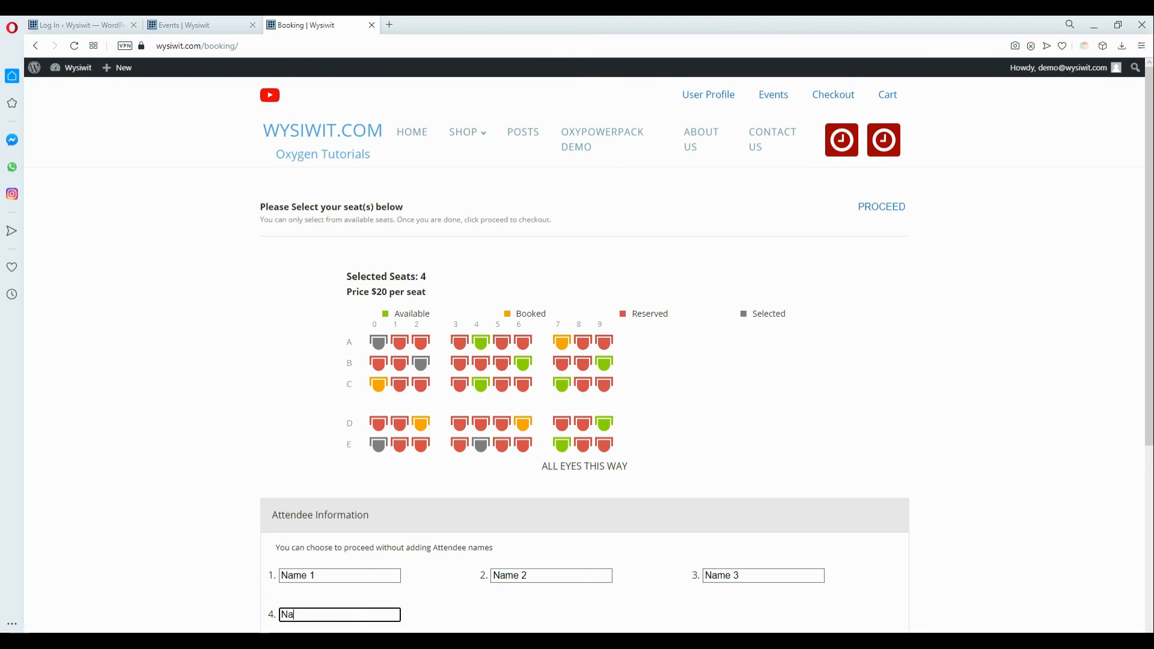
text(me 4)
Step: Check out the four-seat booking at the discounted $64 using offline payment
click(874, 215)
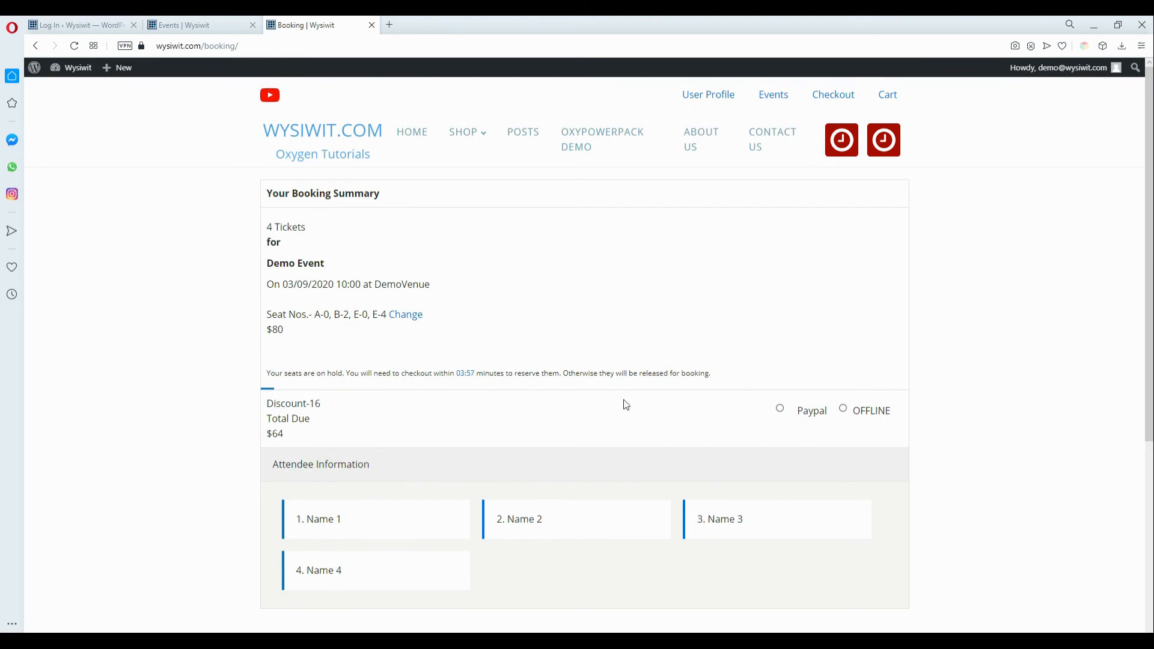
drag(272, 332, 287, 316)
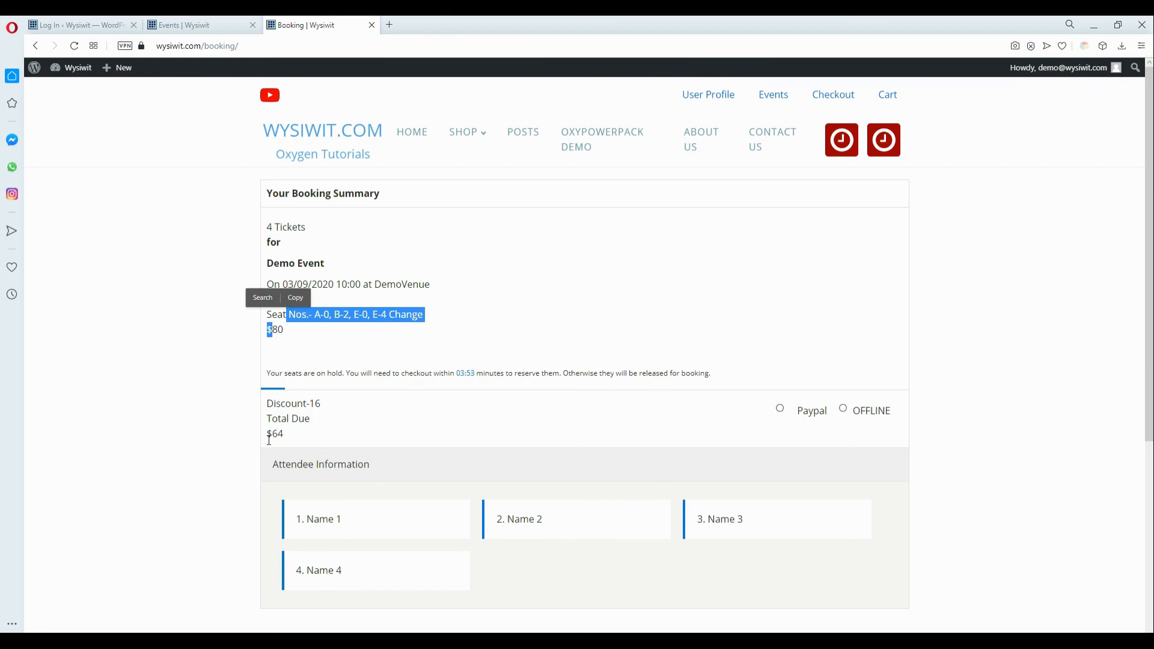
click(845, 412)
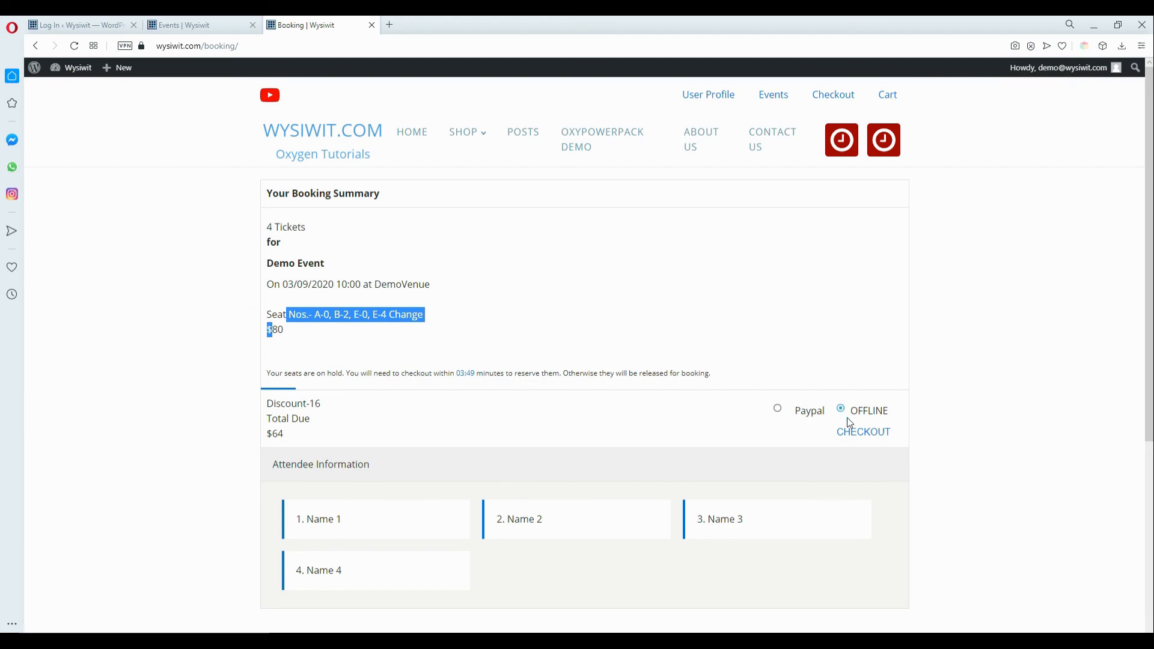
click(864, 433)
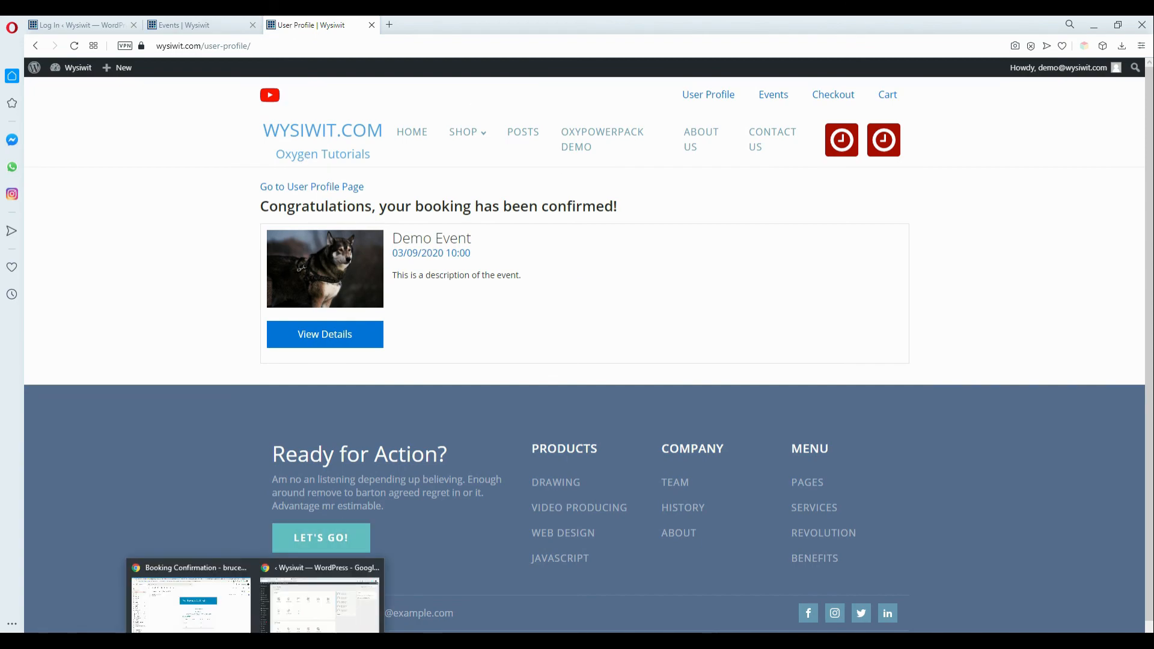
Step: Reload the Demo Event dashboard in the admin window and open the newest booking
click(300, 630)
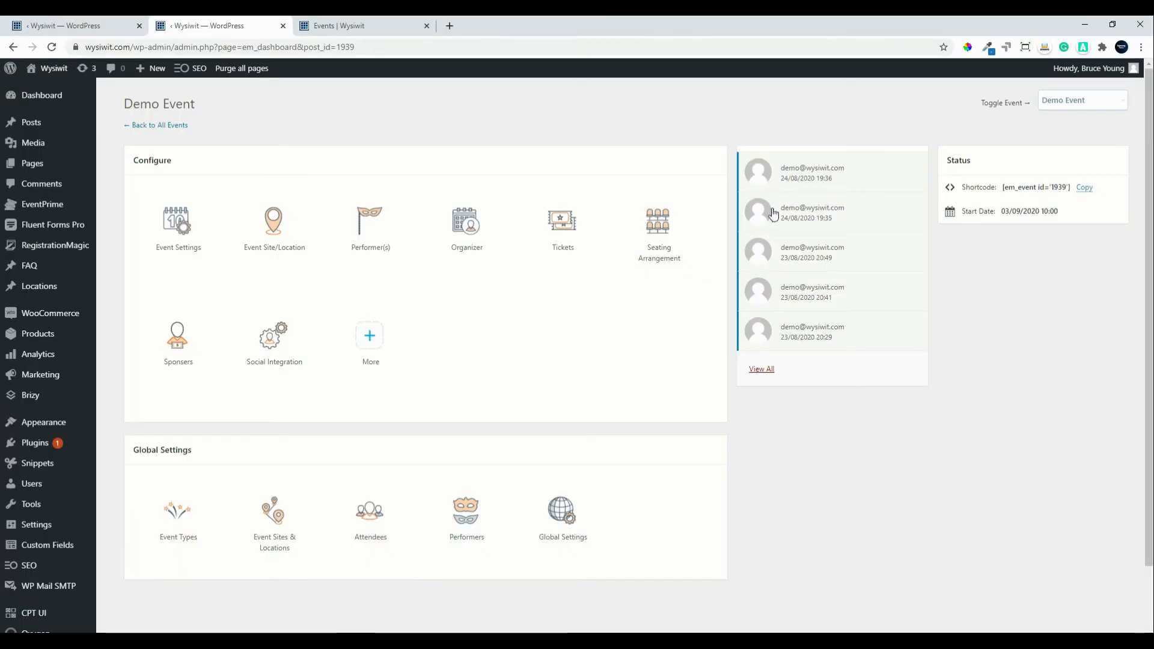
click(44, 50)
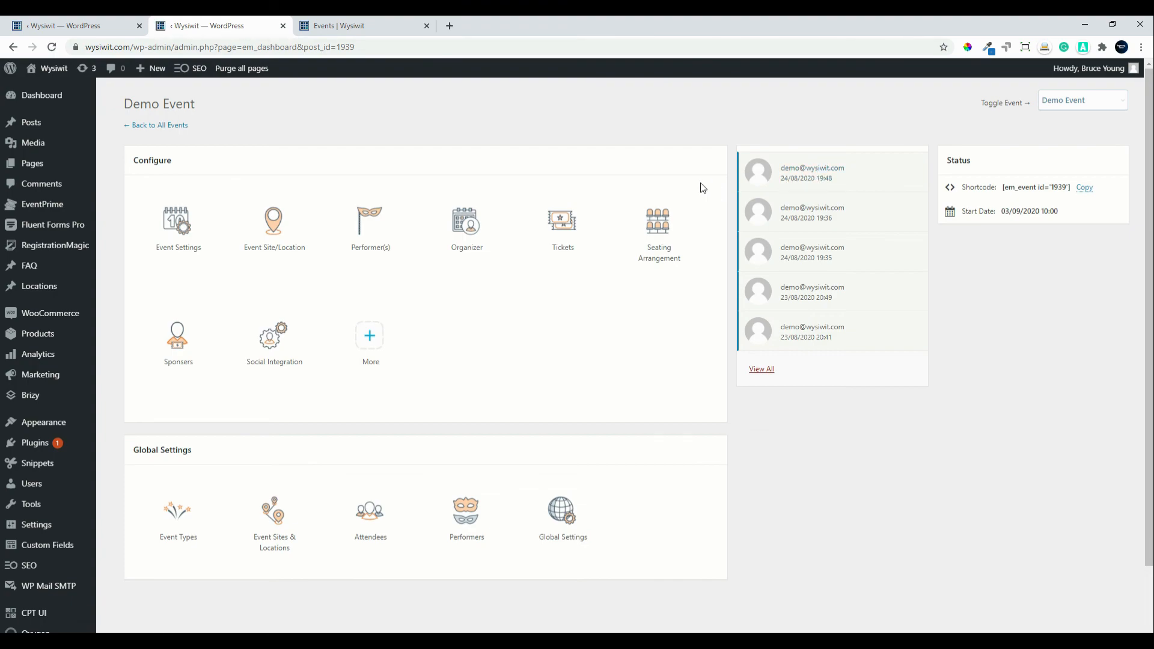
click(803, 167)
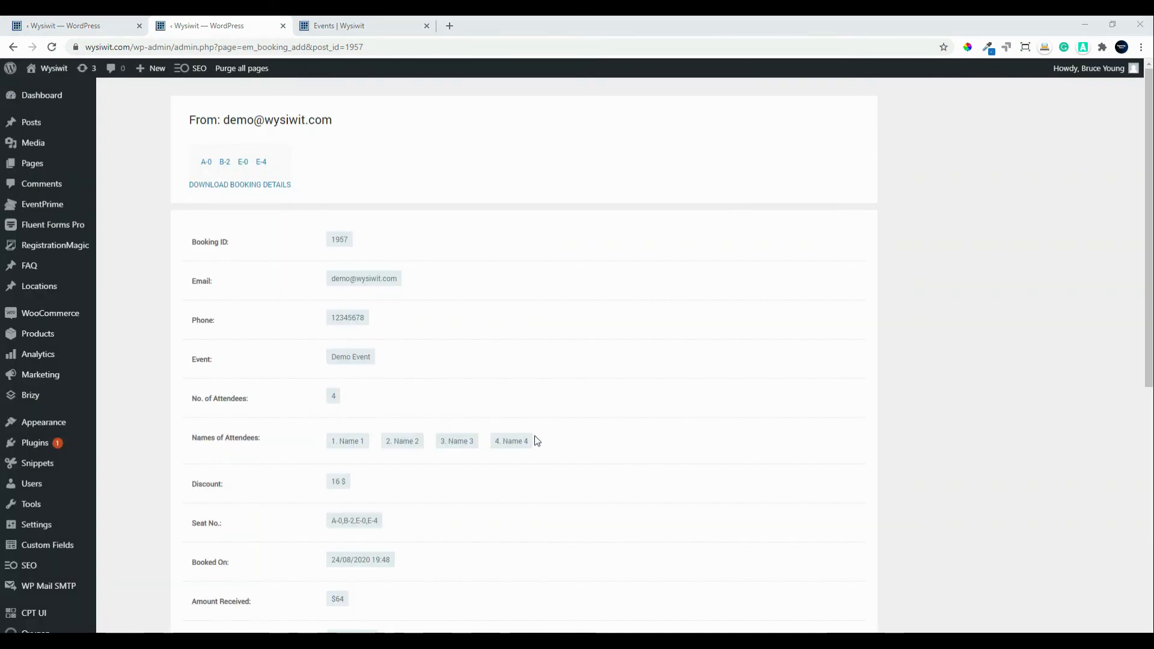
Step: Set the booking's Offline Payment Status to Received and return to the attendees list
scroll(563, 479, down, 2)
scroll(566, 479, down, 4)
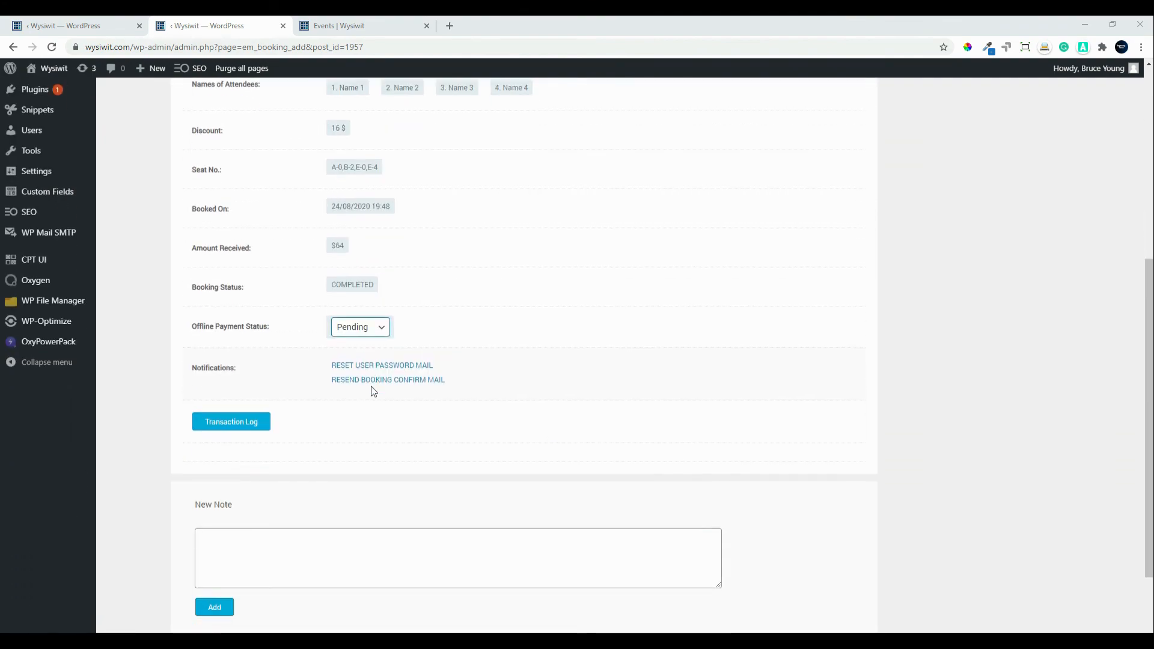
click(384, 325)
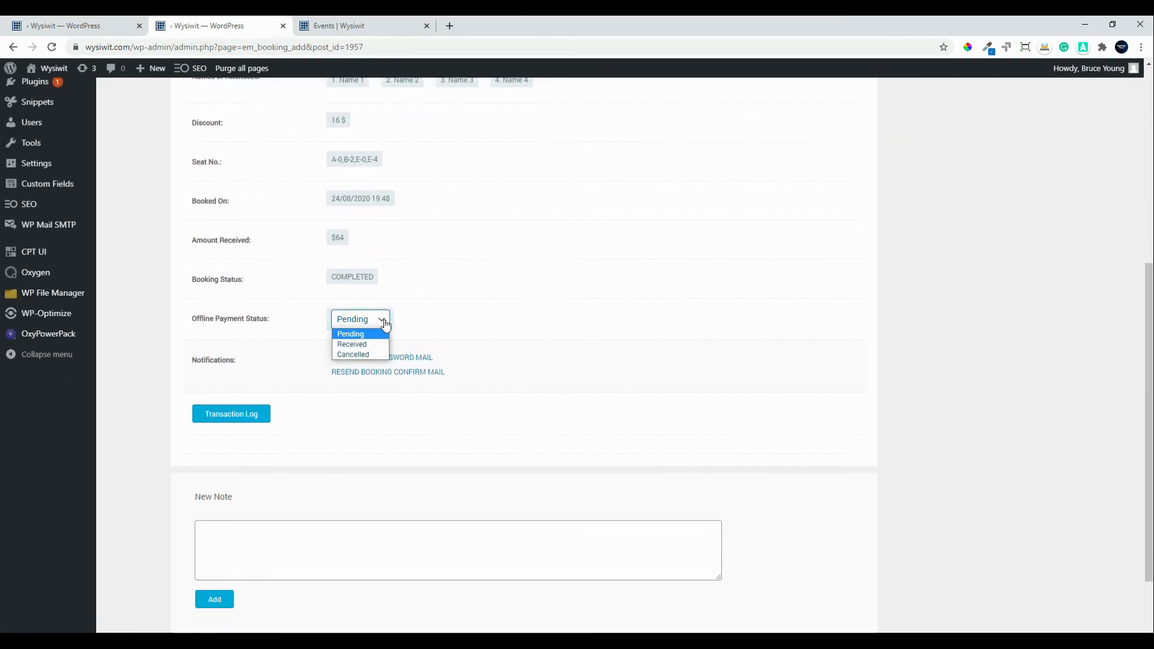
click(370, 341)
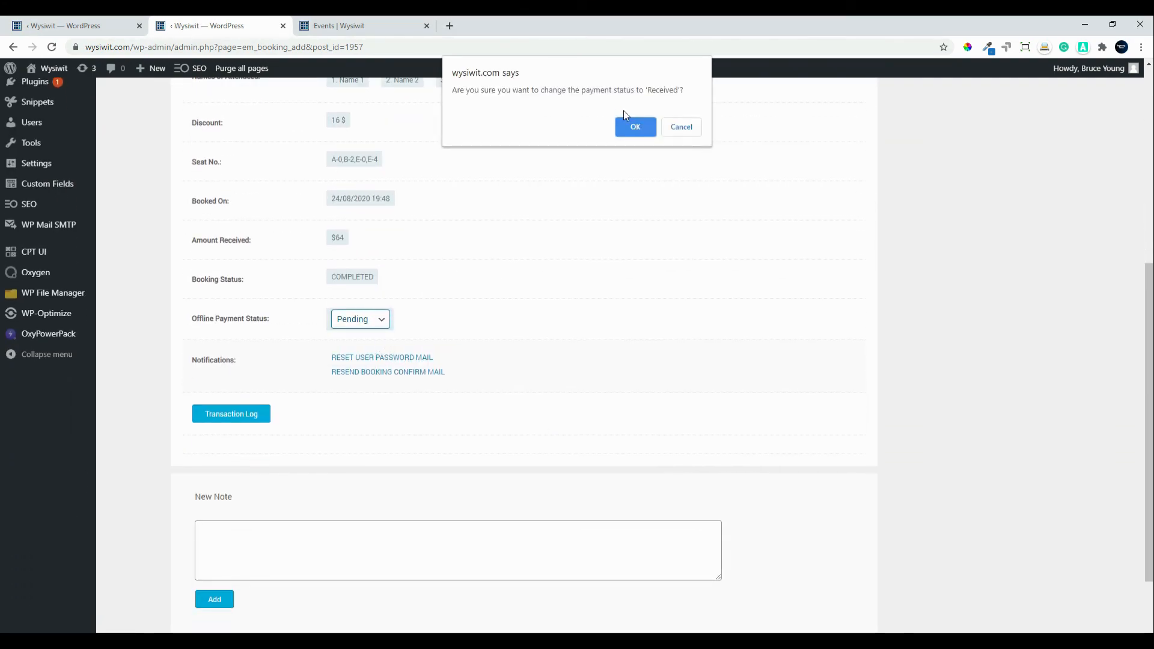
click(633, 132)
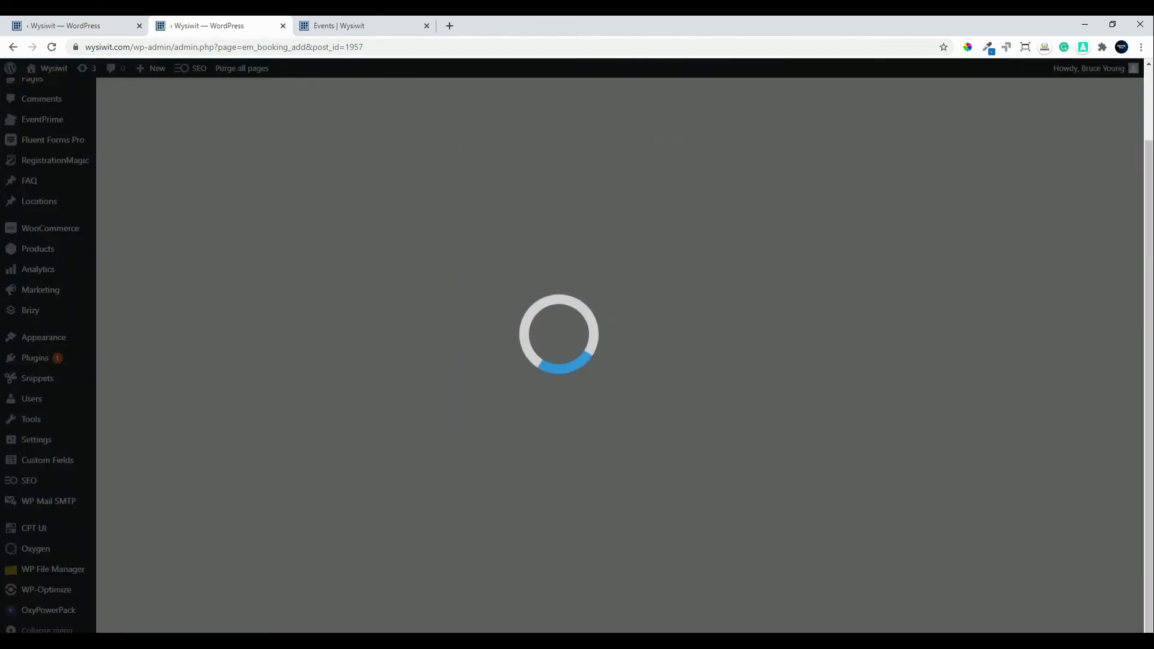
scroll(532, 526, down, 5)
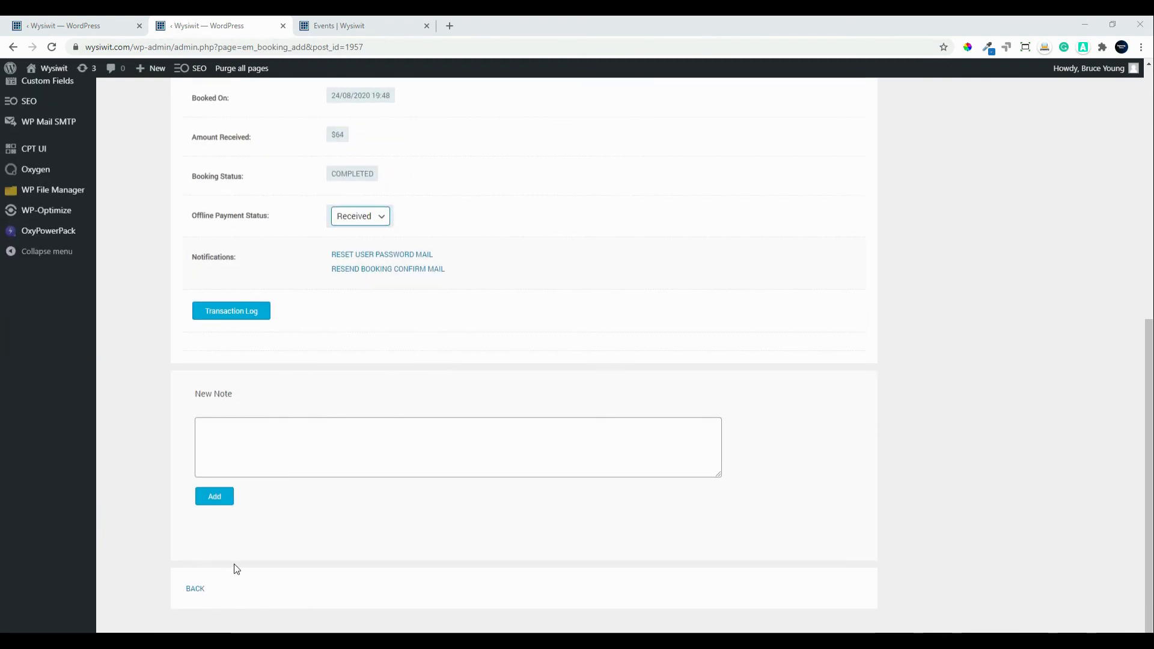
click(199, 593)
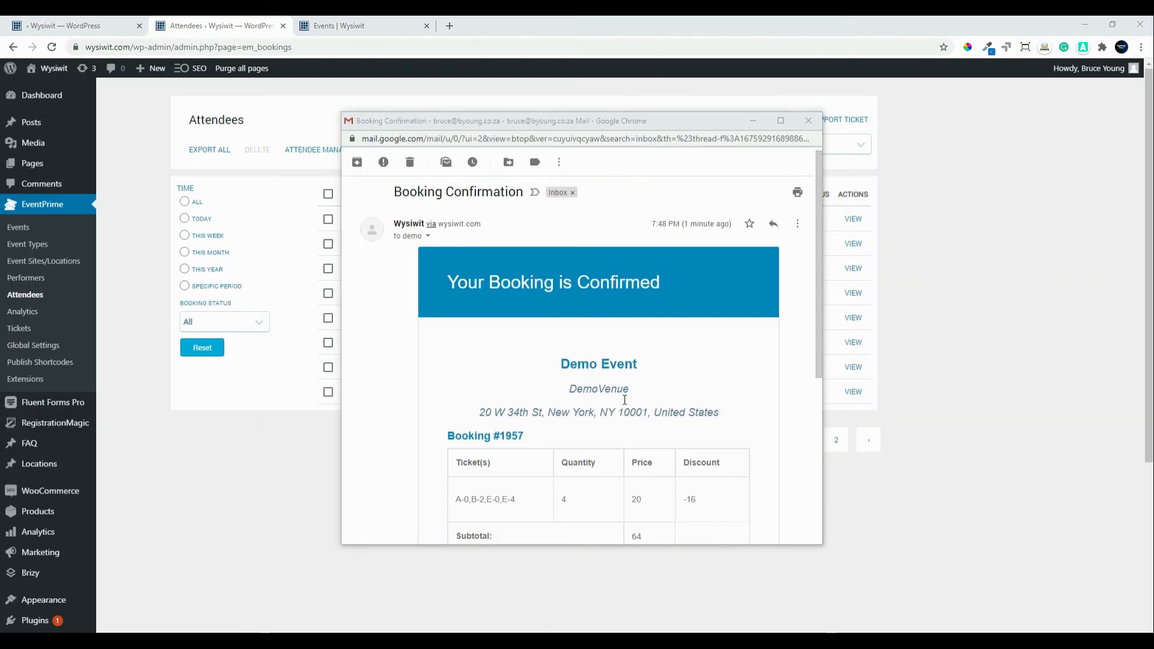
Step: Read booking 1957's confirmation email with four seats and $64 subtotal, then close it
scroll(622, 395, down, 2)
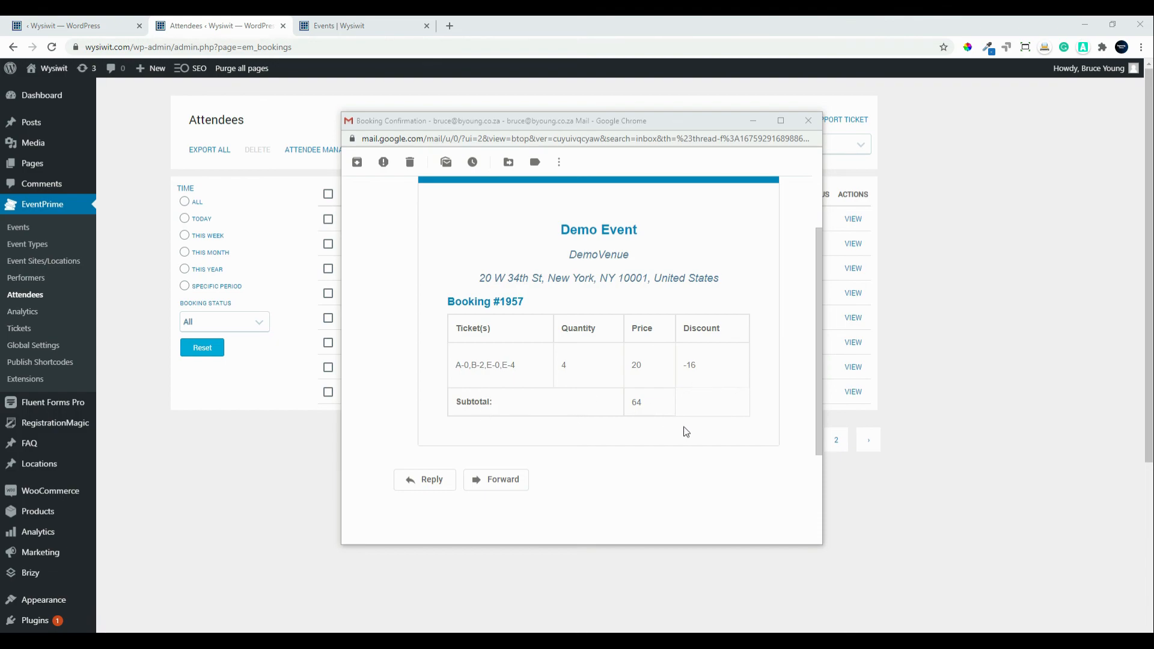
scroll(686, 430, up, 3)
scroll(689, 431, down, 5)
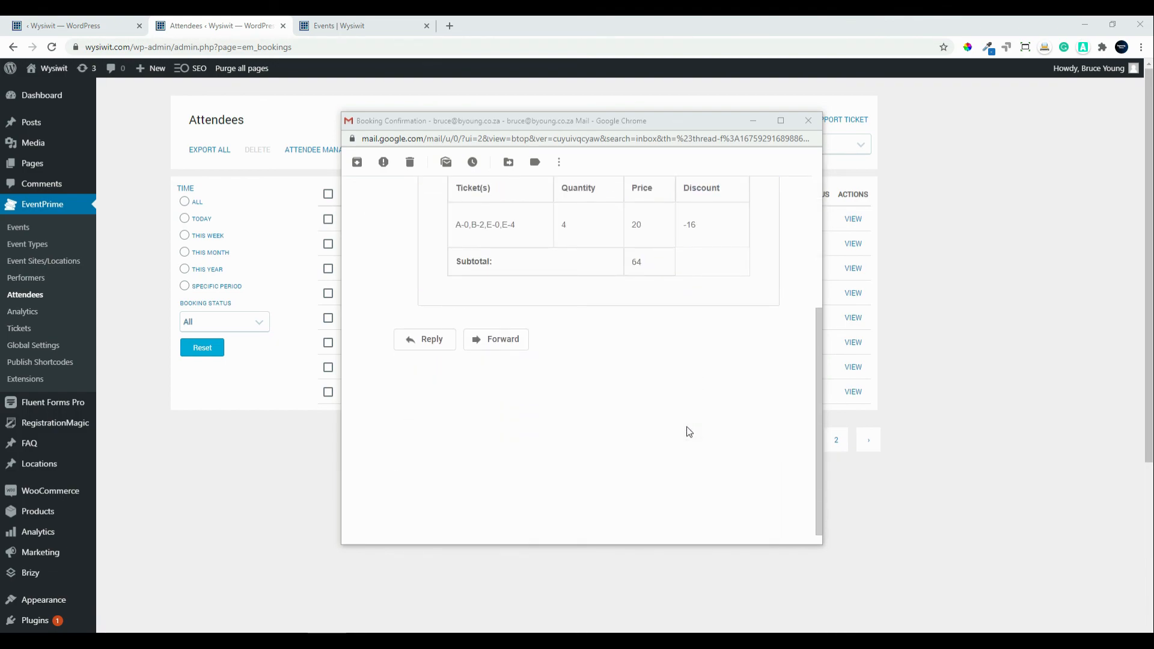
scroll(689, 432, up, 1)
scroll(690, 432, up, 2)
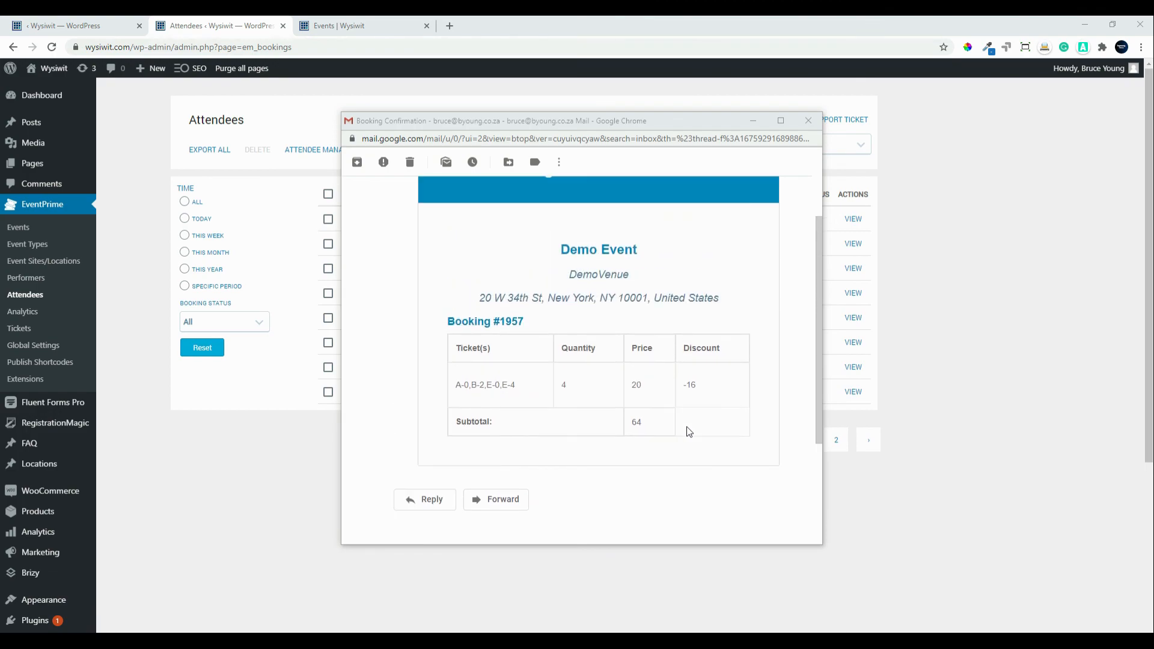
scroll(686, 431, up, 3)
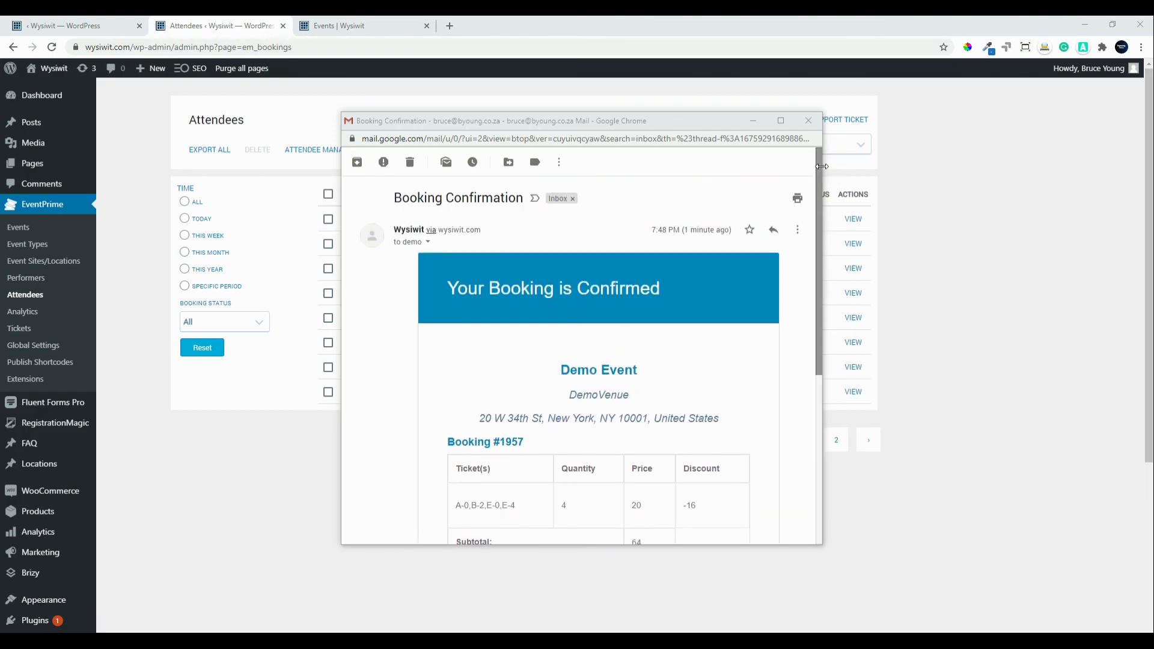
click(809, 121)
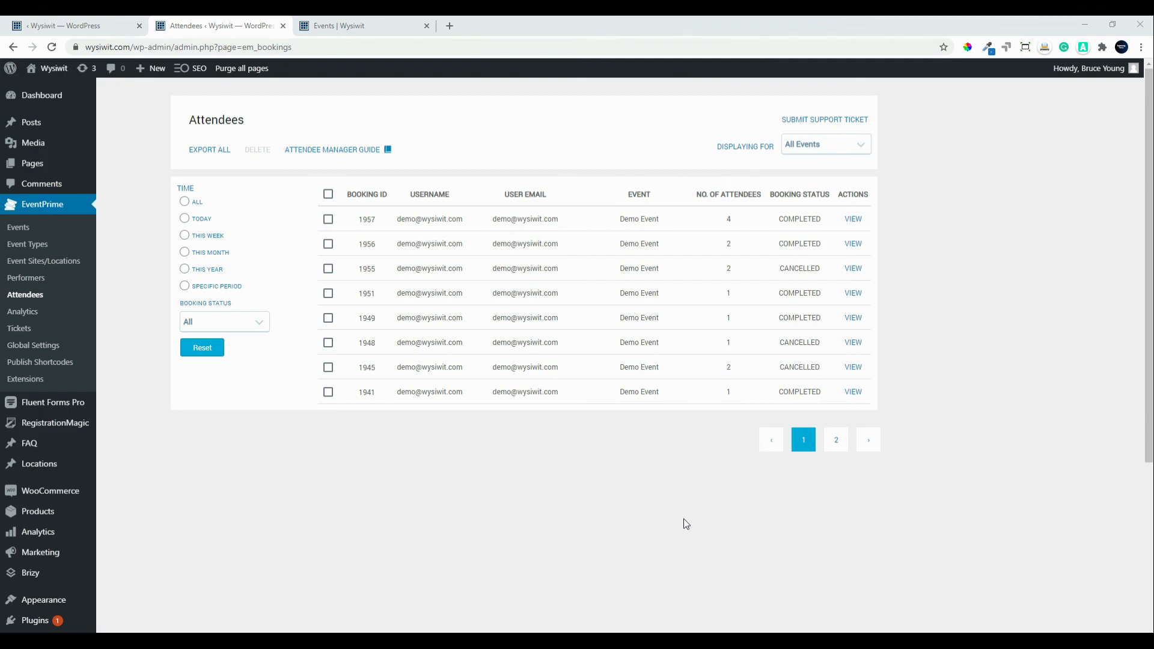